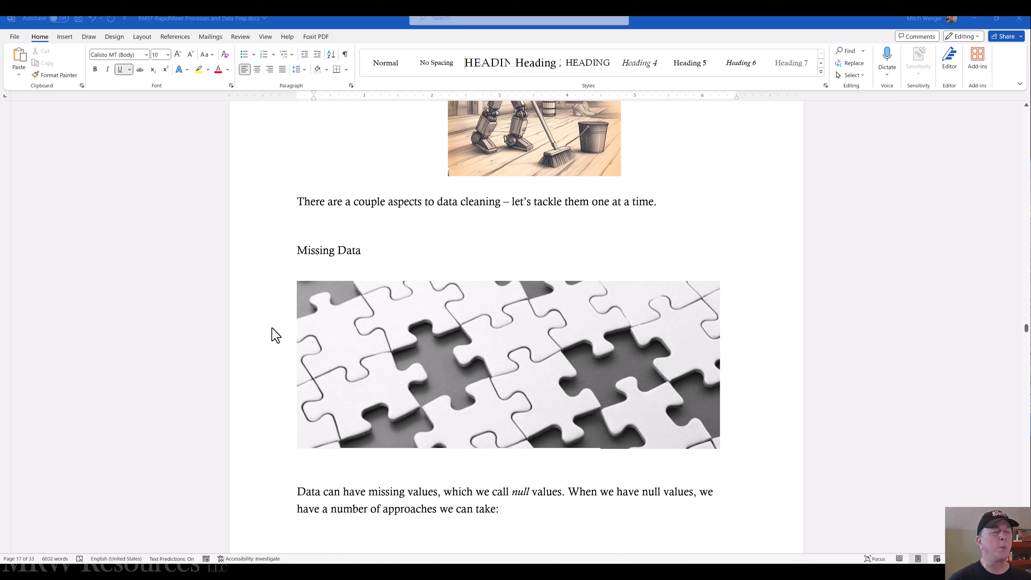
Step: Read the Missing Data section, covering the four approaches to null values and the guidance on when to drop a feature
scroll(275, 336, "down", 2)
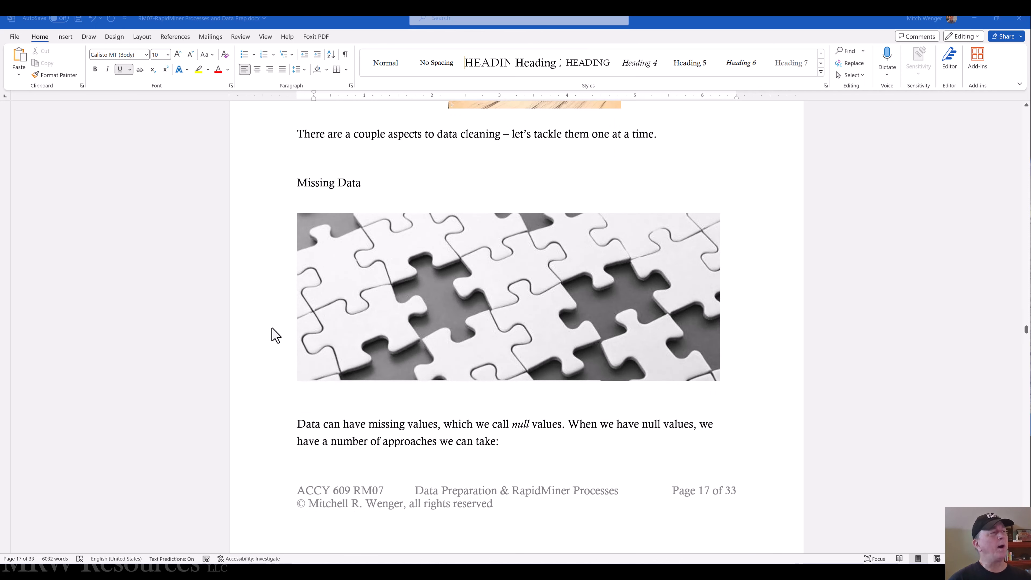
scroll(275, 336, "down", 3)
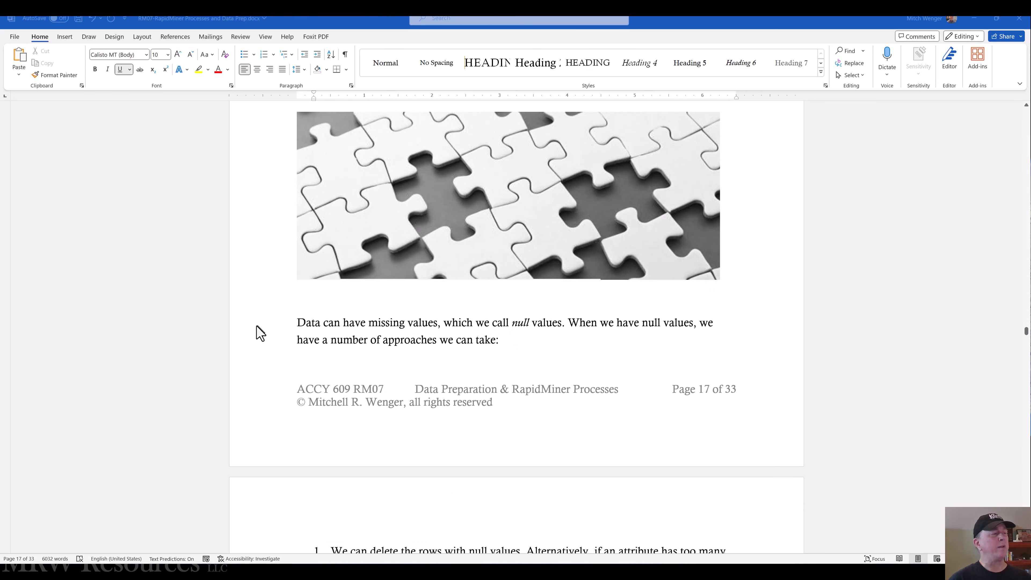
scroll(261, 334, "down", 6)
scroll(261, 334, "down", 3)
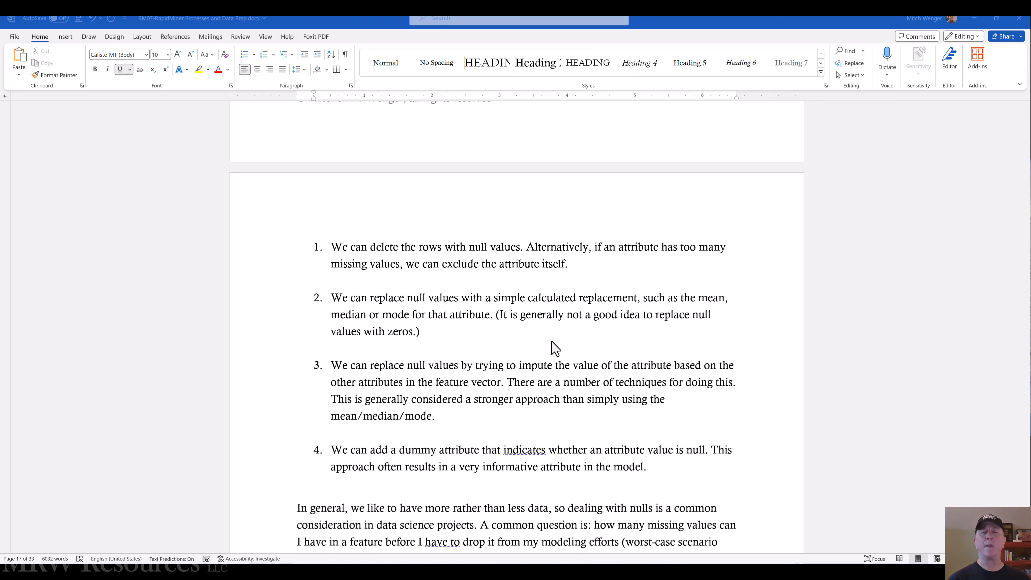
scroll(544, 350, "down", 1)
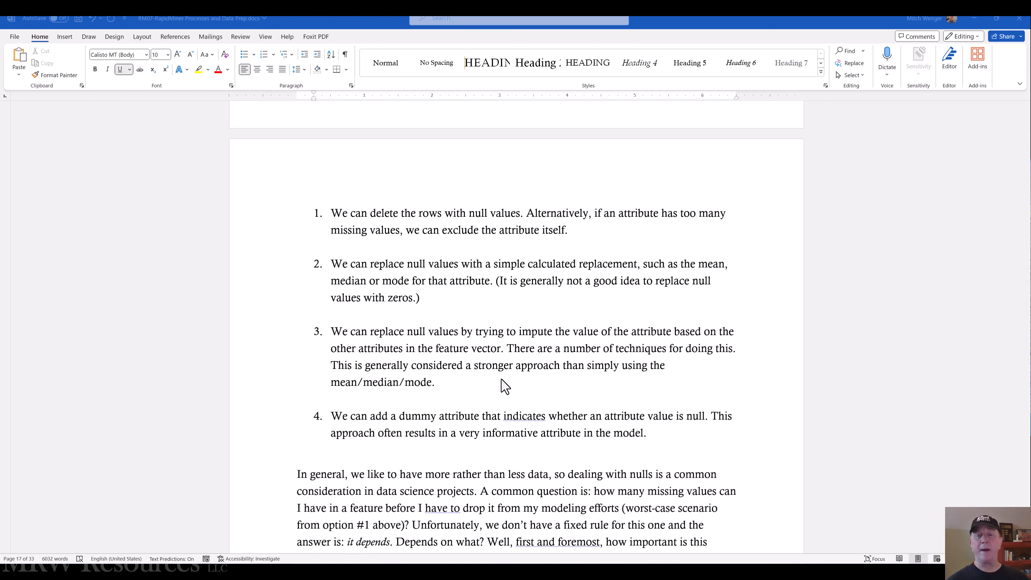
scroll(503, 385, "down", 2)
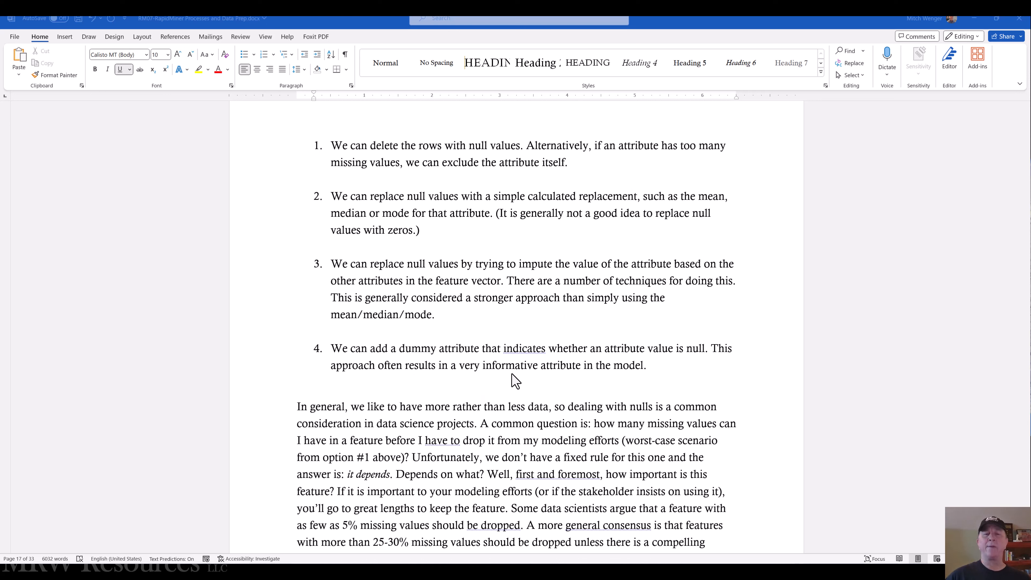
scroll(524, 388, "down", 2)
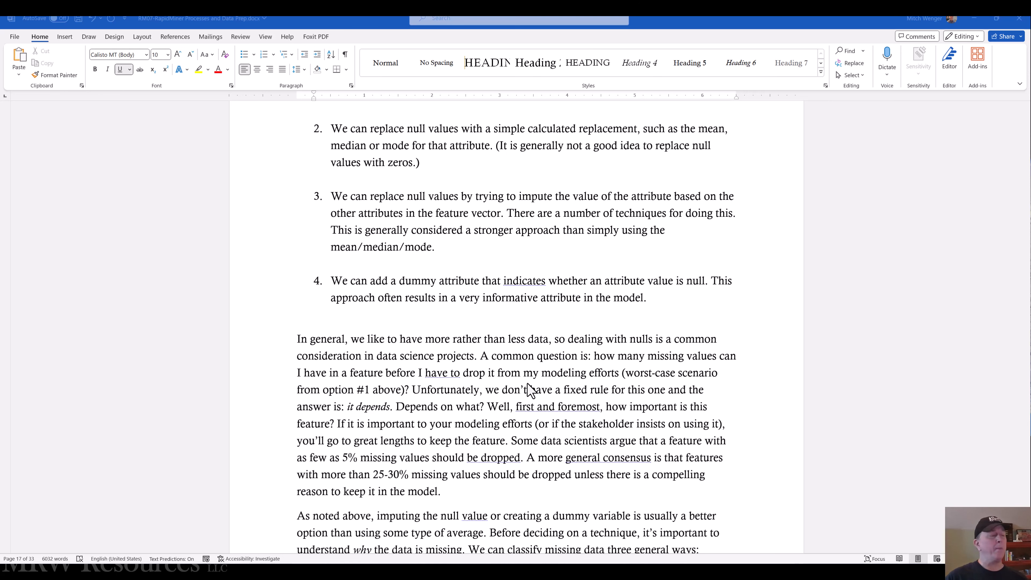
Step: Review the three classes of missing data in the document: MCAR, MAR and MNAR, including how each should be handled
scroll(445, 393, "down", 3)
scroll(442, 390, "down", 5)
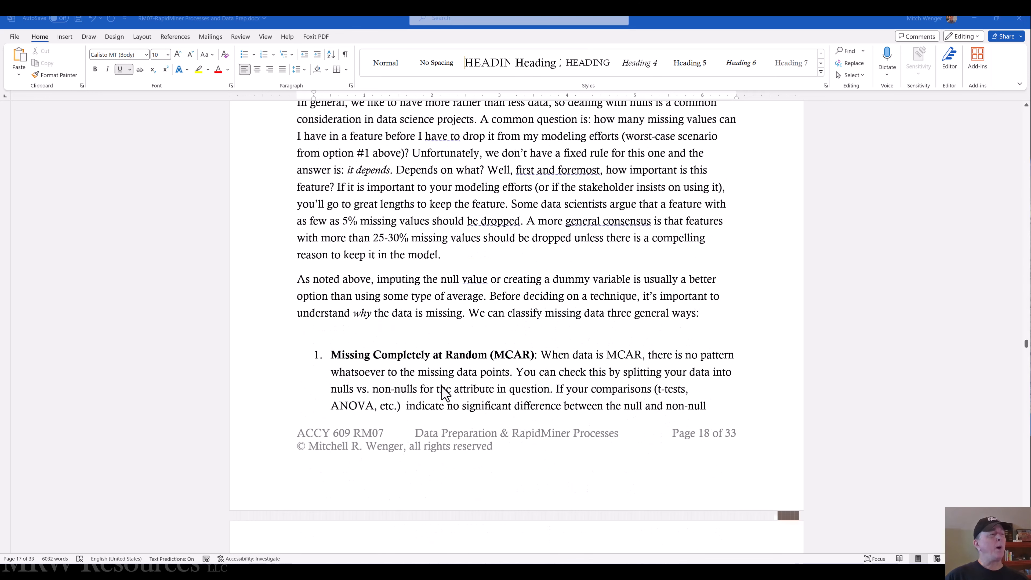
scroll(444, 393, "down", 1)
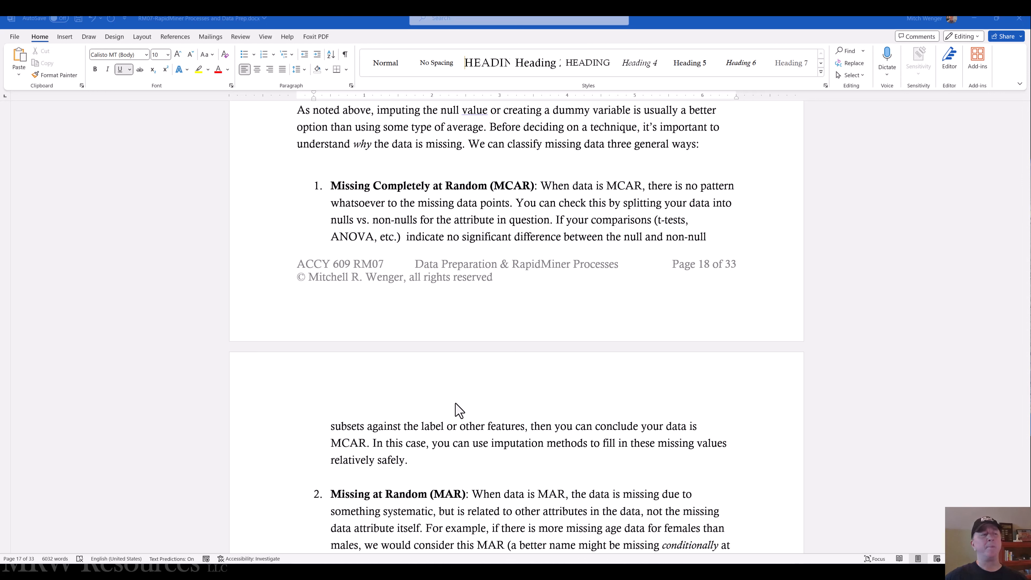
scroll(458, 409, "down", 1)
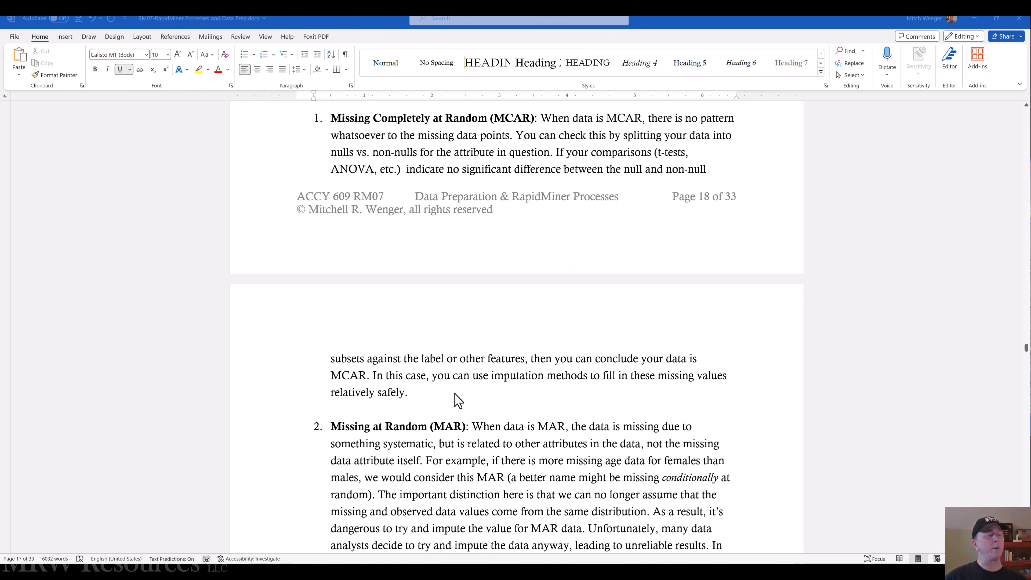
scroll(455, 397, "down", 3)
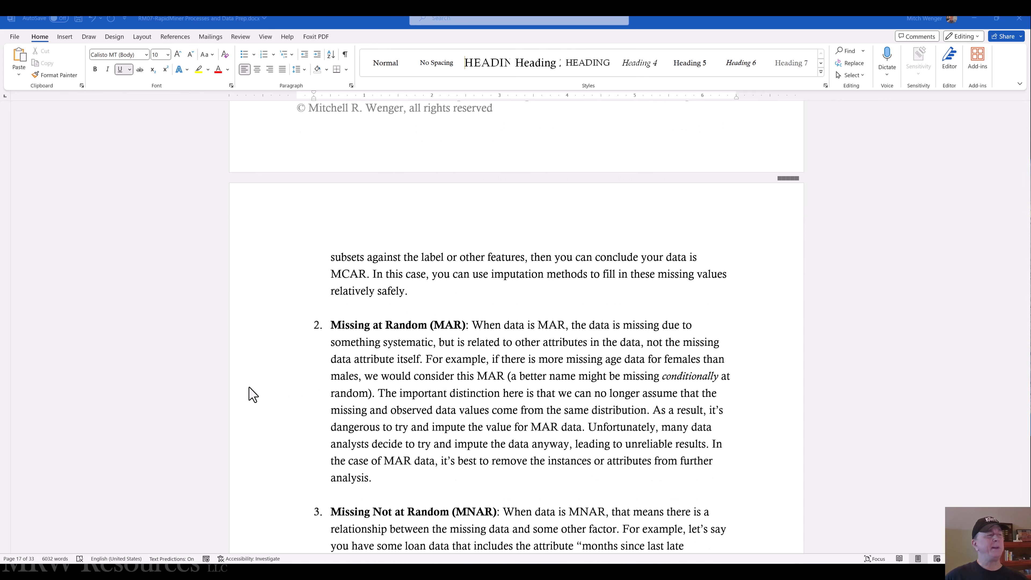
scroll(252, 394, "up", 2)
scroll(254, 395, "down", 1)
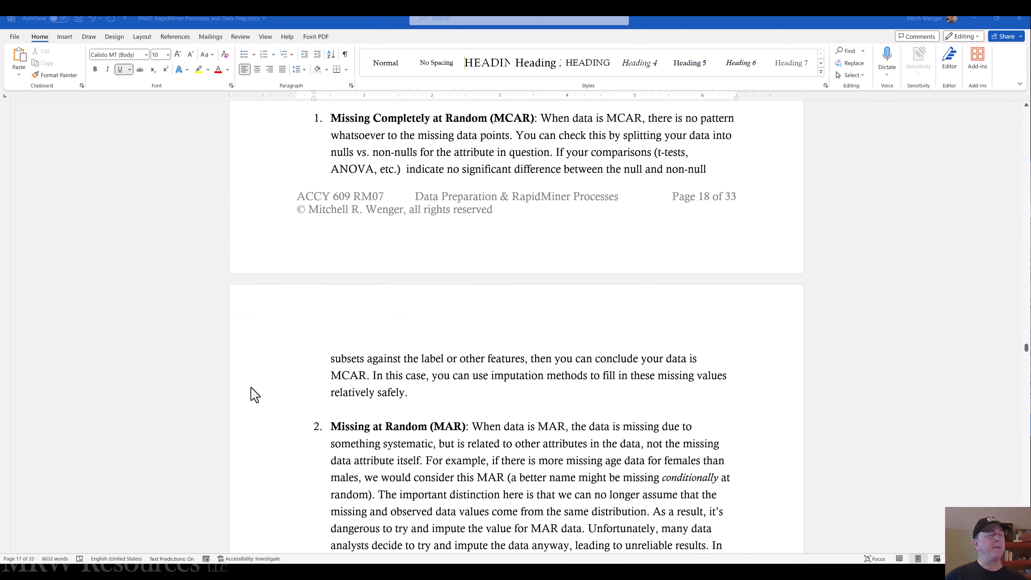
scroll(253, 395, "down", 1)
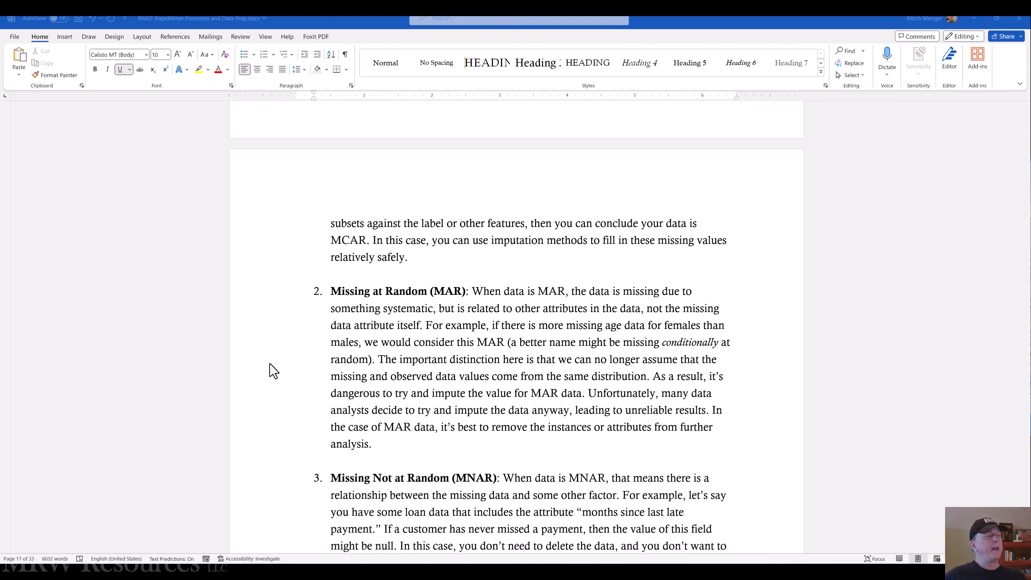
scroll(376, 360, "down", 3)
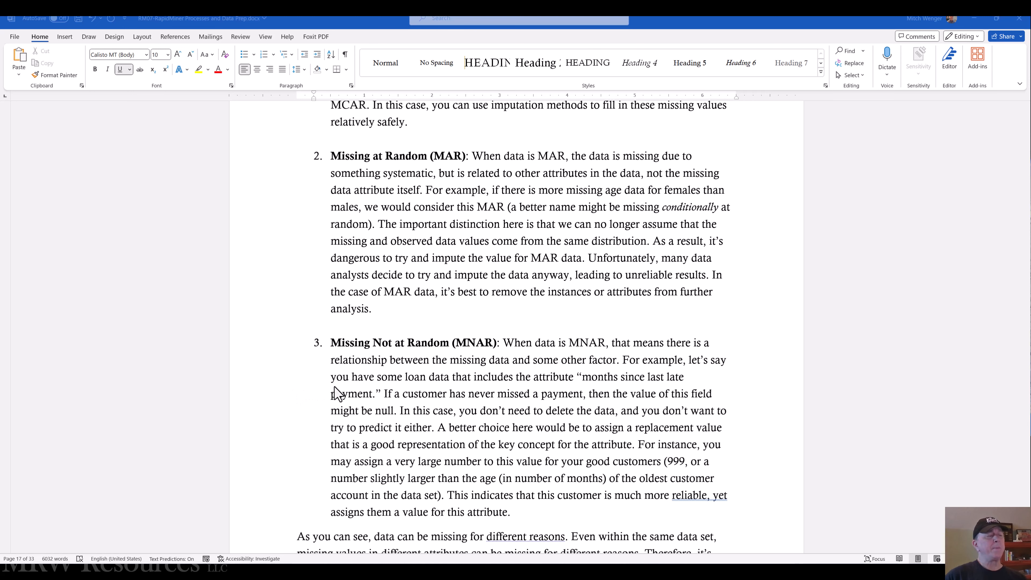
scroll(336, 388, "down", 1)
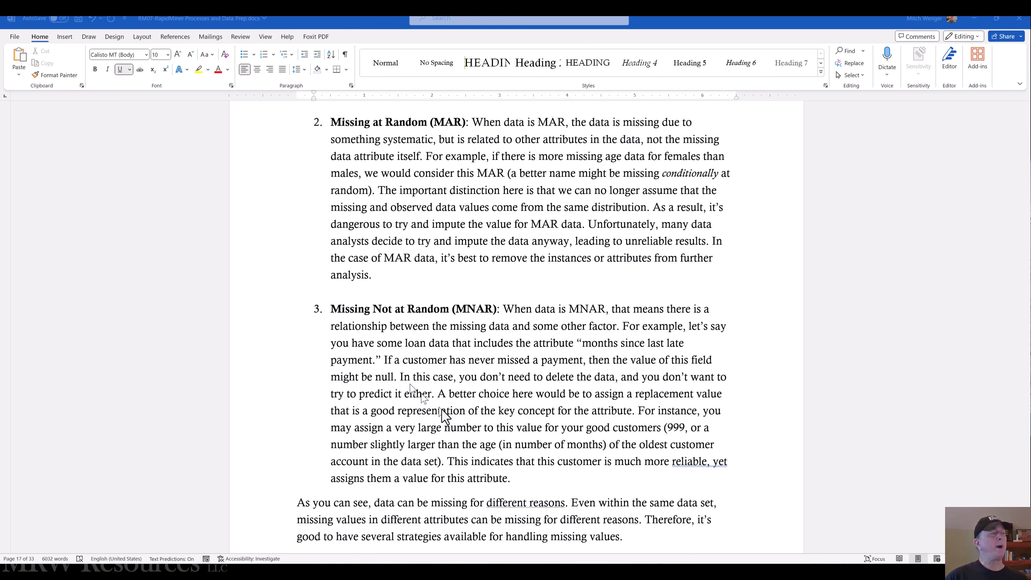
scroll(444, 415, "up", 7)
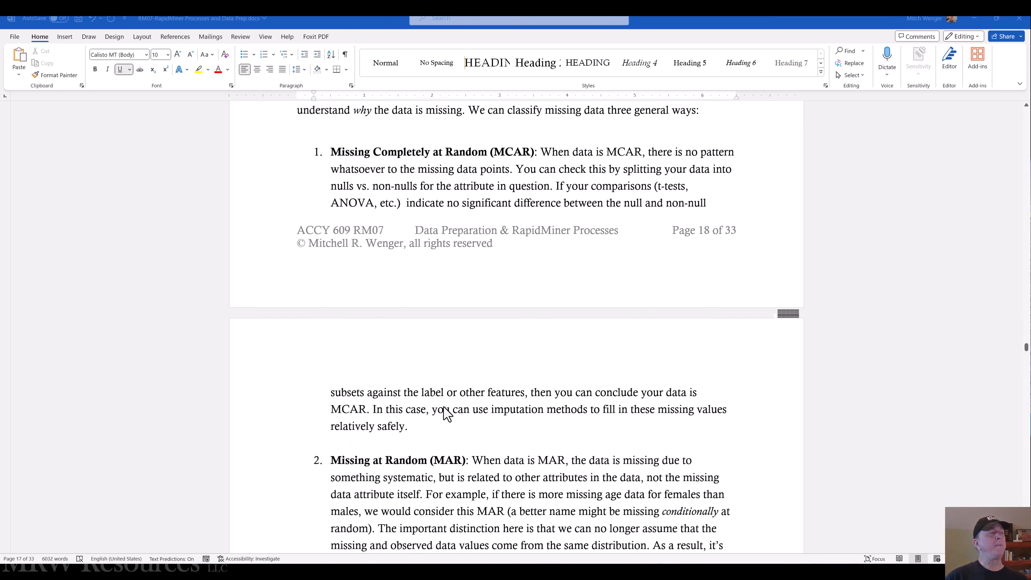
scroll(447, 414, "up", 1)
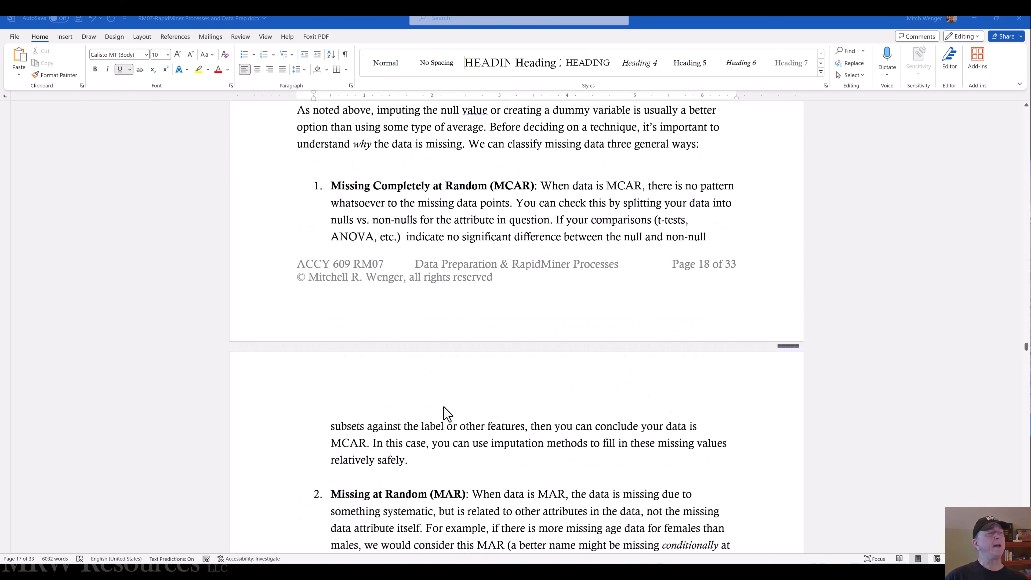
scroll(444, 412, "down", 14)
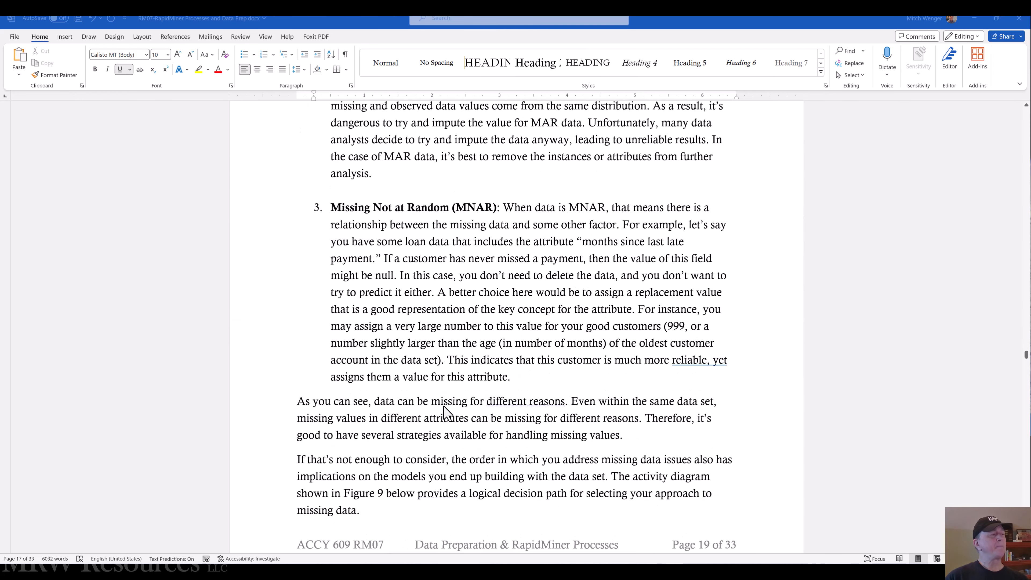
Step: Examine the Figure 9 activity diagram, Guideline for Handling Missing Data, from its start node down to the replacement options
scroll(445, 413, "down", 11)
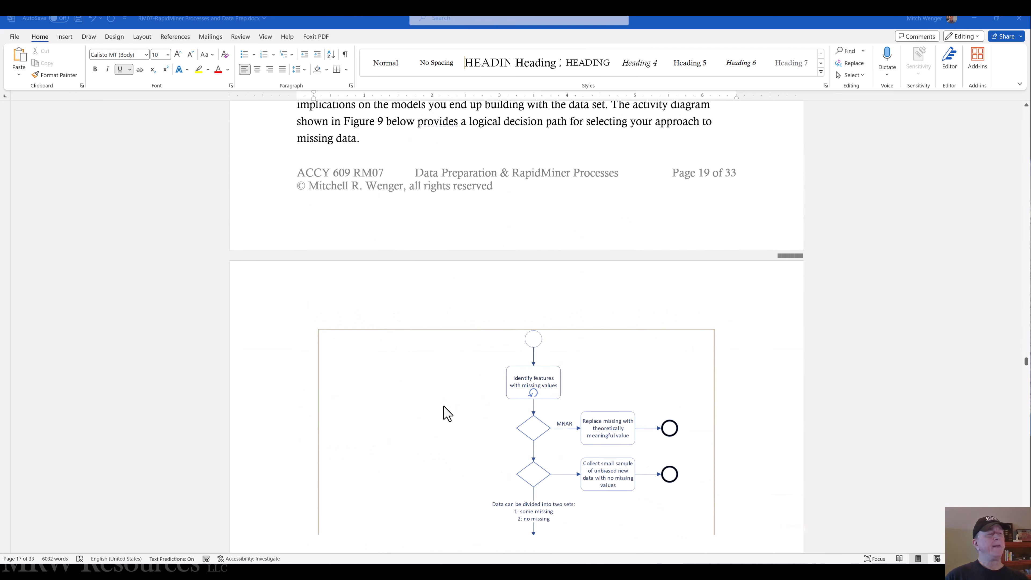
scroll(446, 414, "down", 3)
scroll(269, 394, "down", 1)
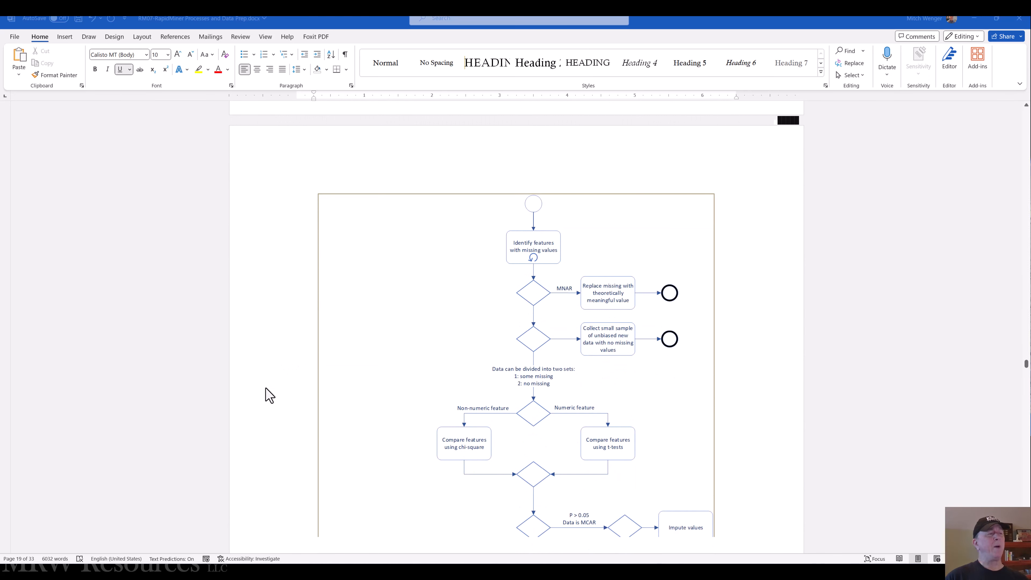
scroll(269, 395, "down", 1)
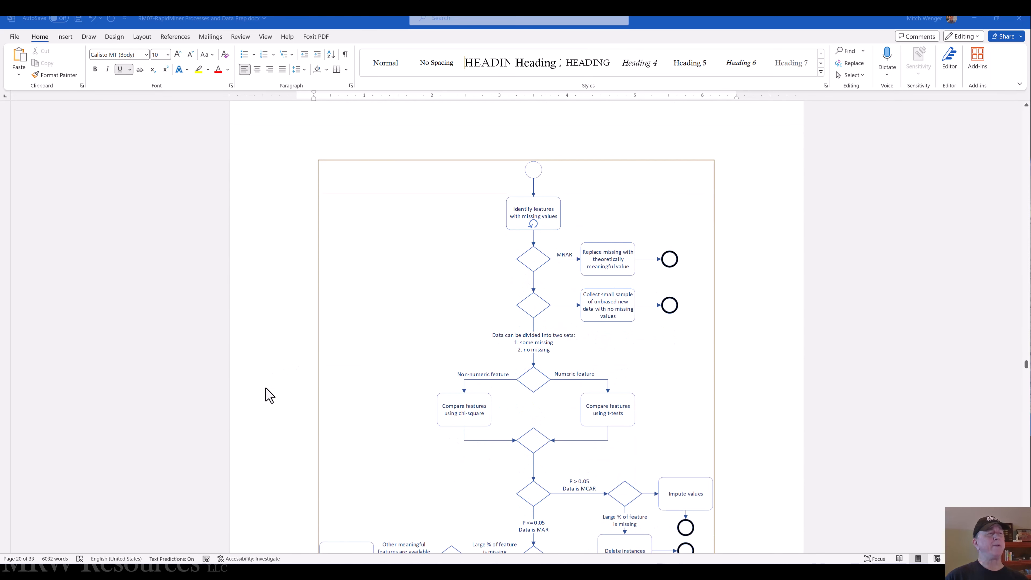
scroll(269, 396, "down", 2)
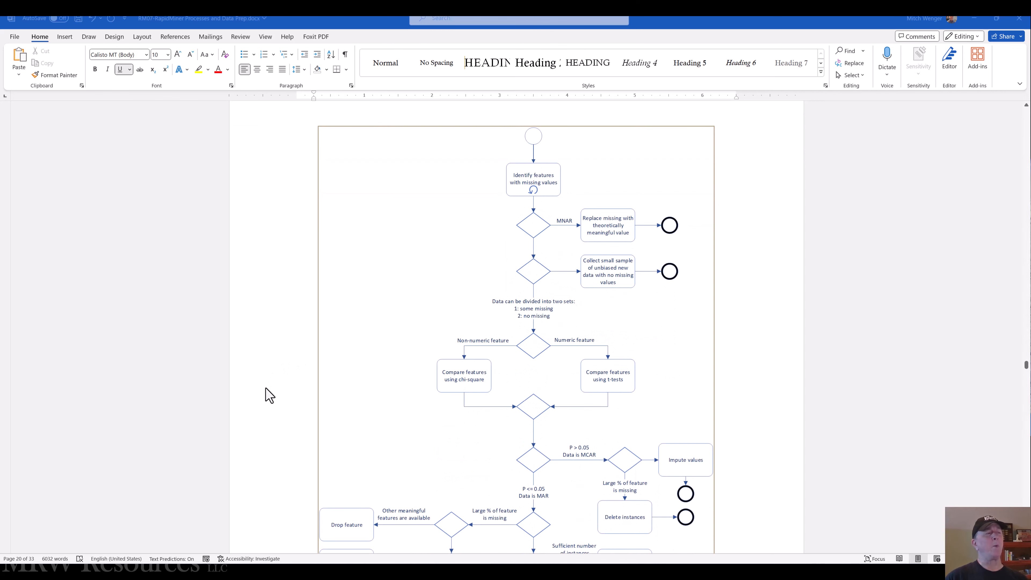
scroll(269, 395, "down", 5)
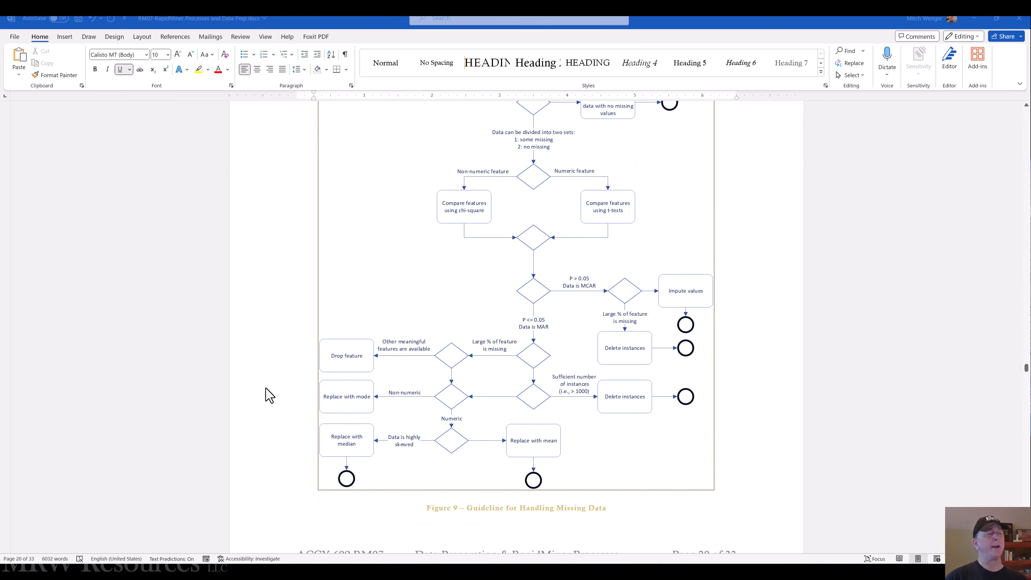
scroll(269, 395, "down", 1)
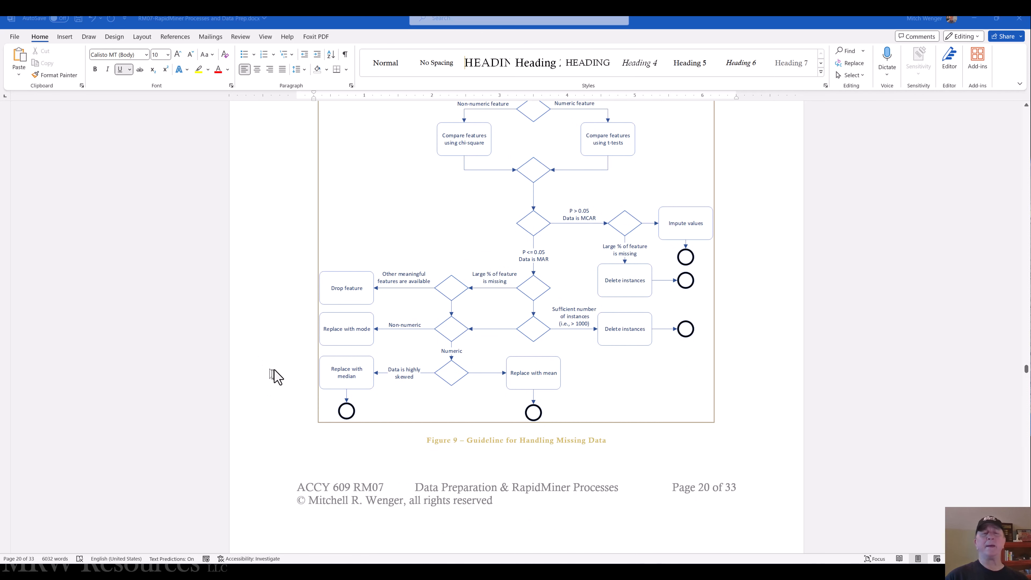
scroll(290, 387, "down", 2)
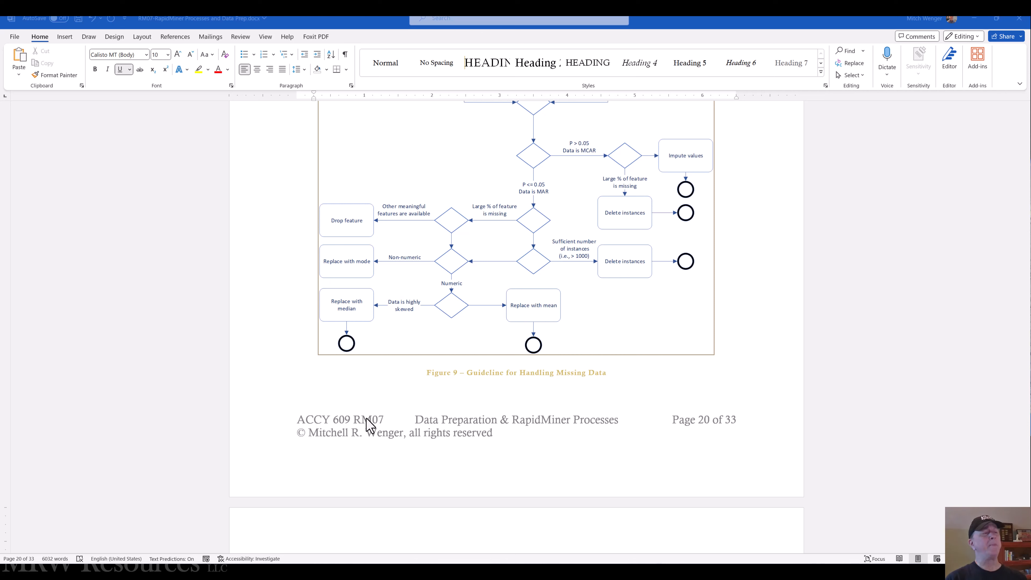
Step: Switch to RapidMiner and add the Lending Club Small data set and the Quality Measures operator to the empty process
left_click(976, 24)
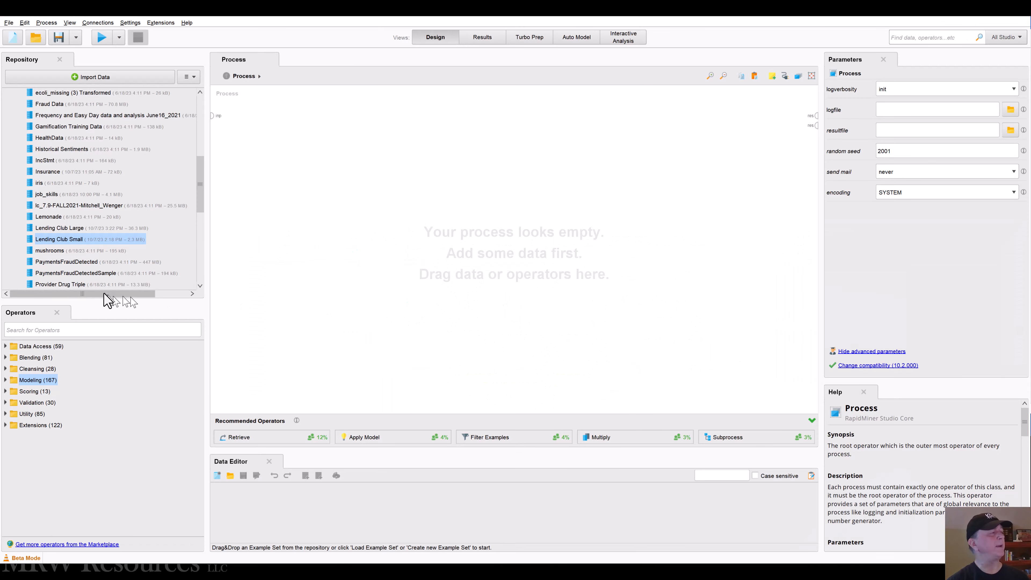
left_click_drag(63, 240, 269, 124)
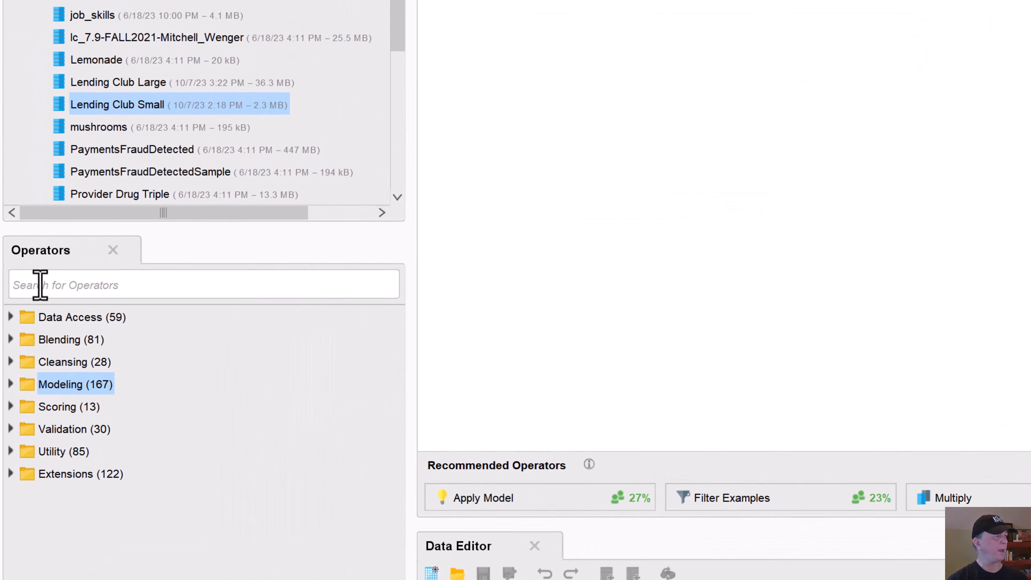
left_click(41, 285)
type("qu")
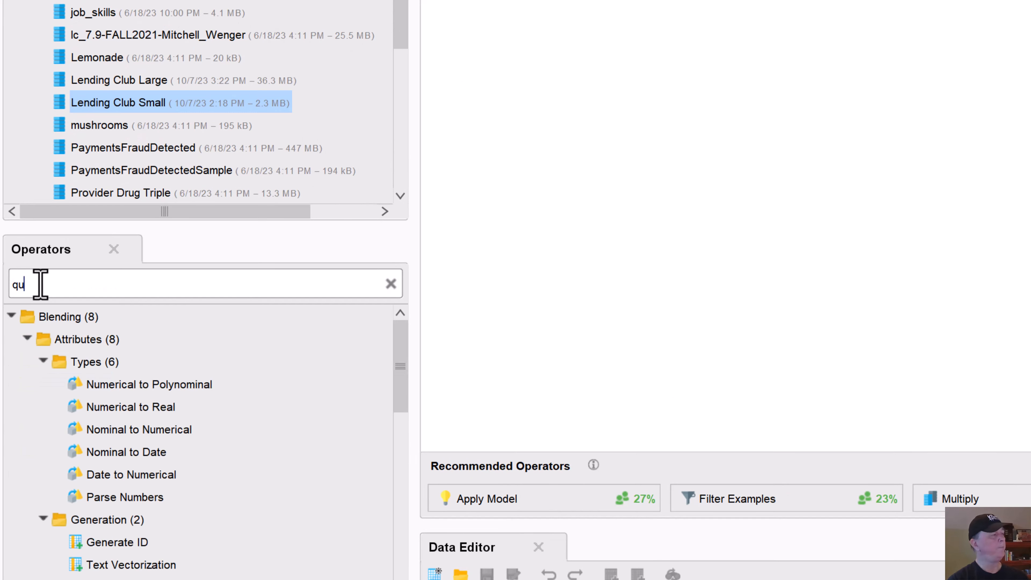
type("ality")
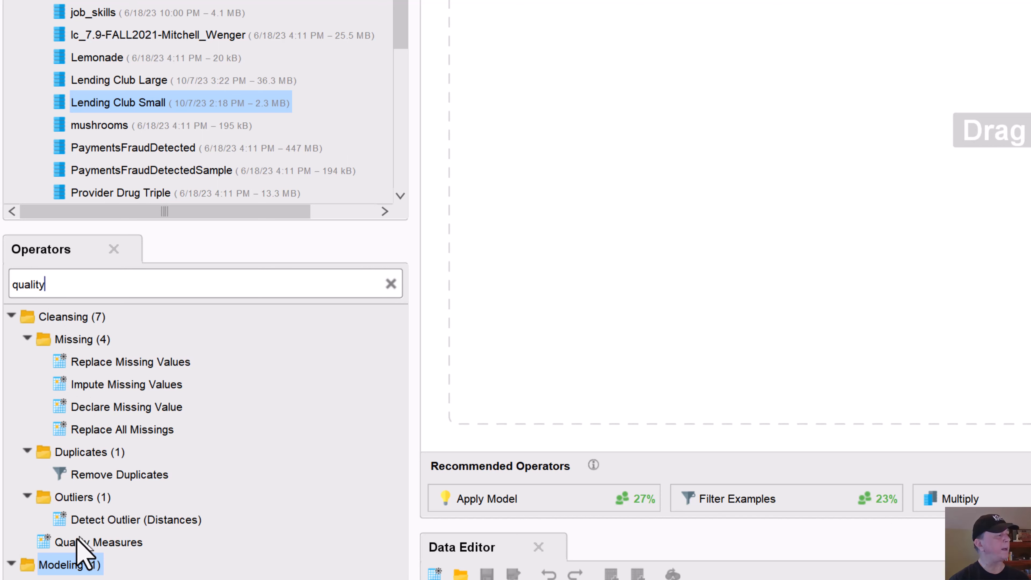
left_click(83, 544)
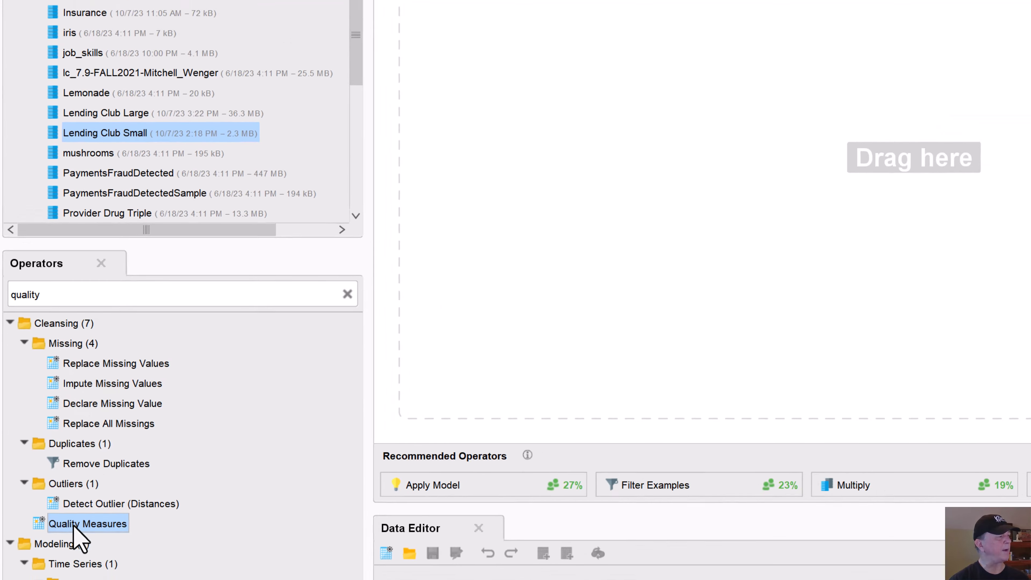
left_click_drag(74, 526, 554, 0)
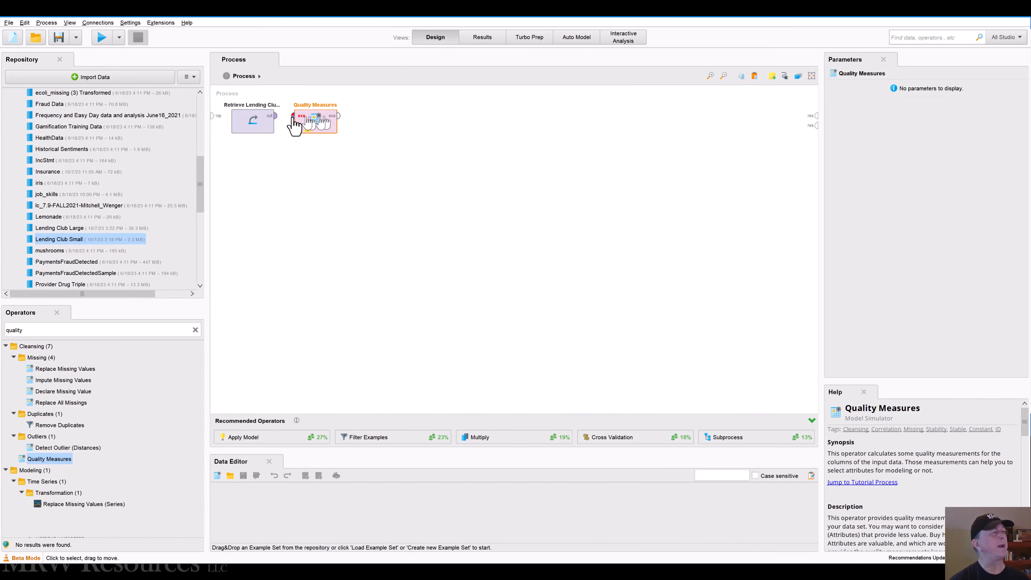
Step: Connect the Retrieve Lending Club Small output to Quality Measures, and the Quality Measures output to the first process result port
left_click(272, 123)
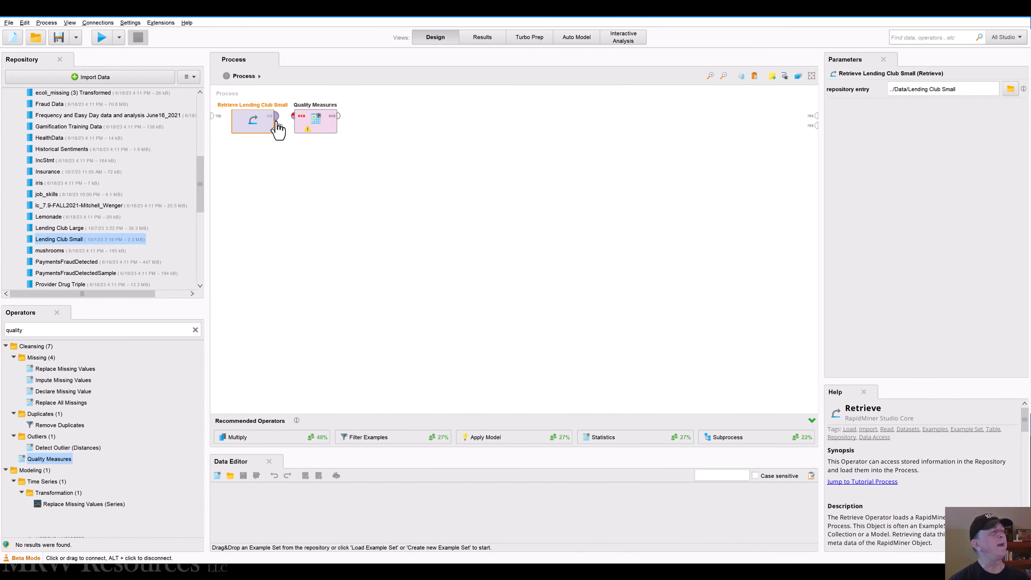
left_click_drag(276, 118, 294, 117)
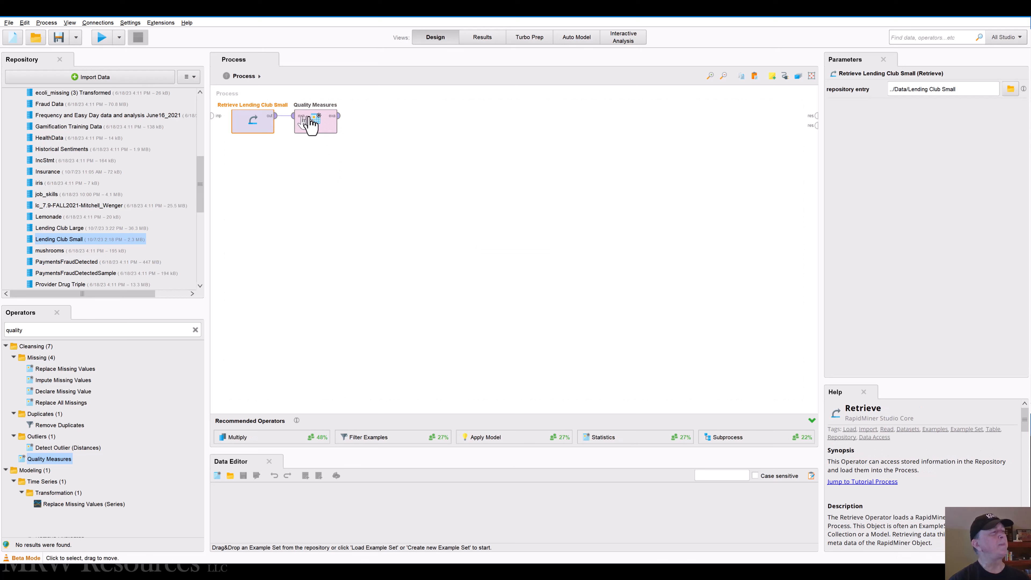
double_click(339, 118)
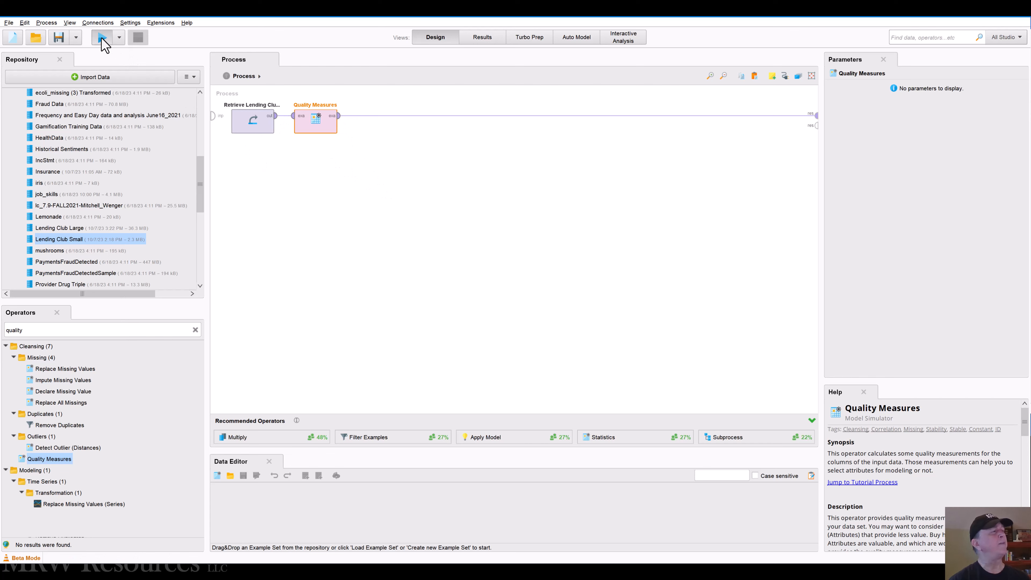
Step: Run the process and widen the Attribute and ID-ness columns in the Quality Measures results table
left_click(101, 37)
left_click(567, 306)
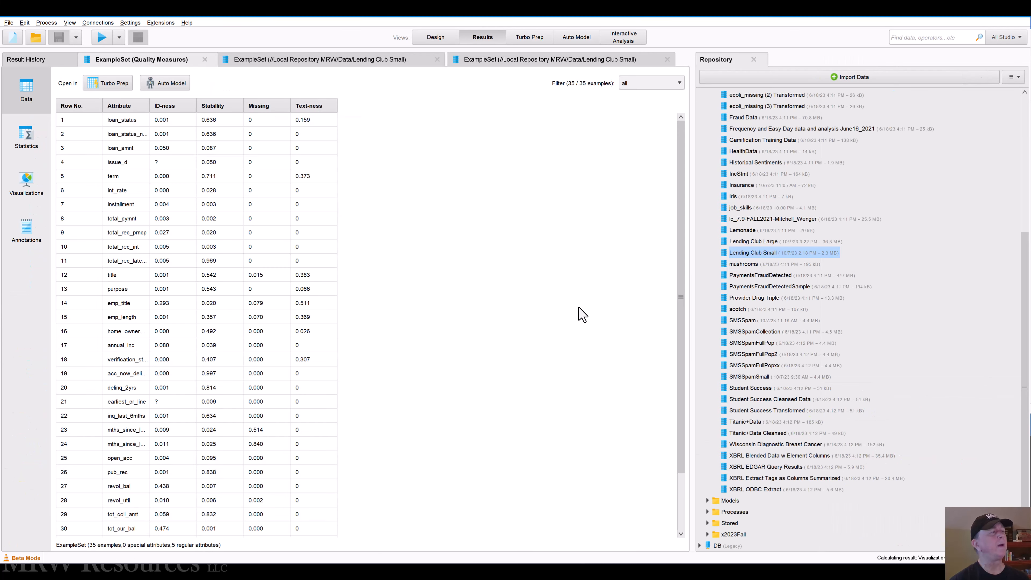
left_click_drag(150, 106, 245, 106)
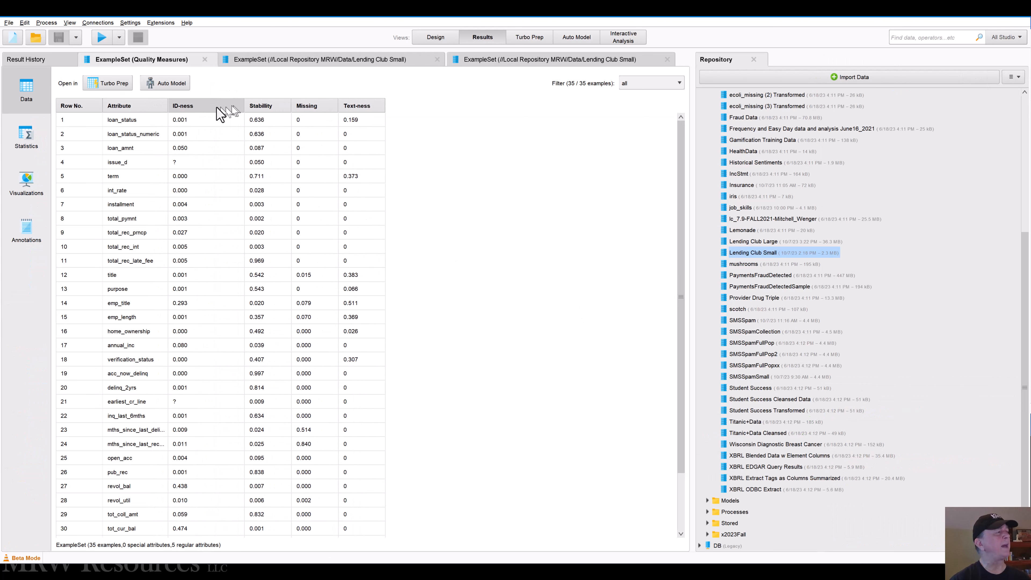
Step: Examine the ID-ness values of loan_status, emp_title and tot_cur_bal, and sort the Quality Measures results by descending Stability
left_click(191, 119)
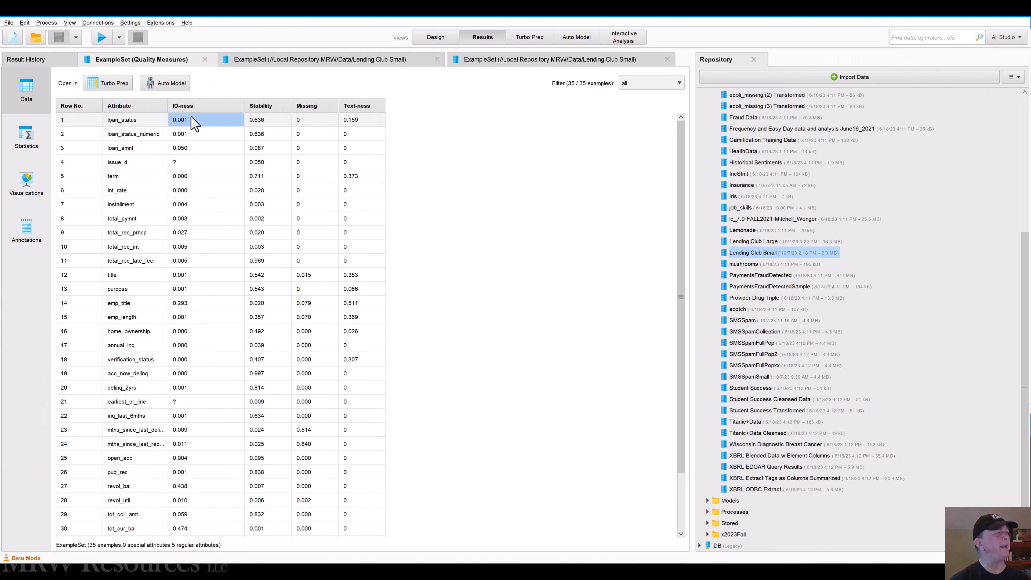
left_click(219, 304)
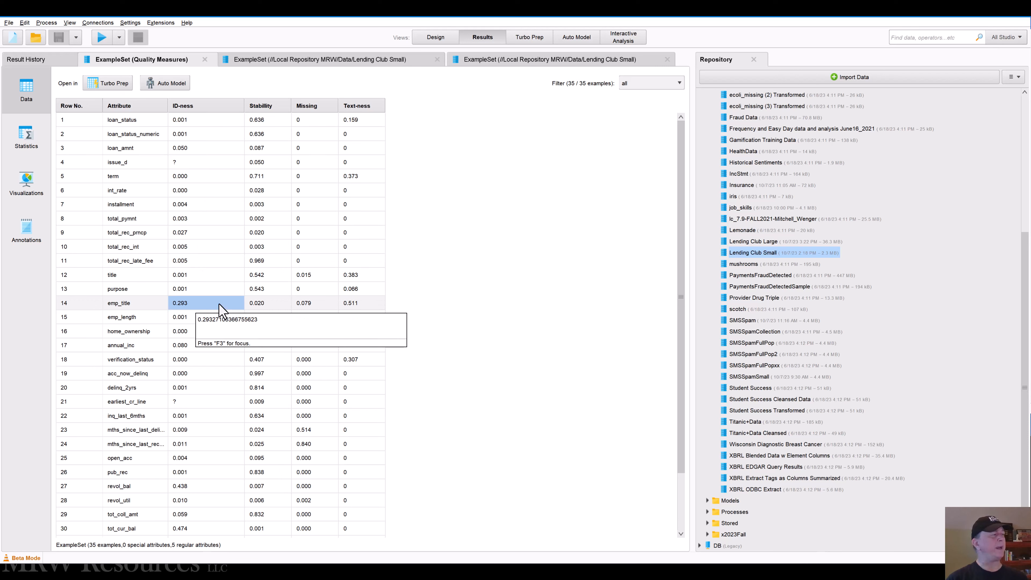
scroll(231, 365, "down", 2)
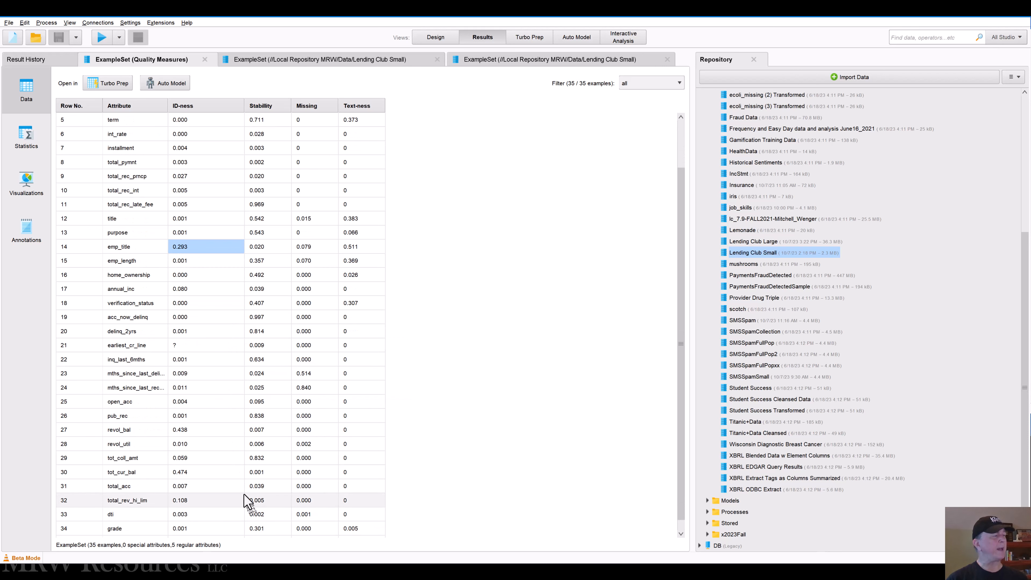
scroll(242, 488, "down", 1)
left_click(219, 460)
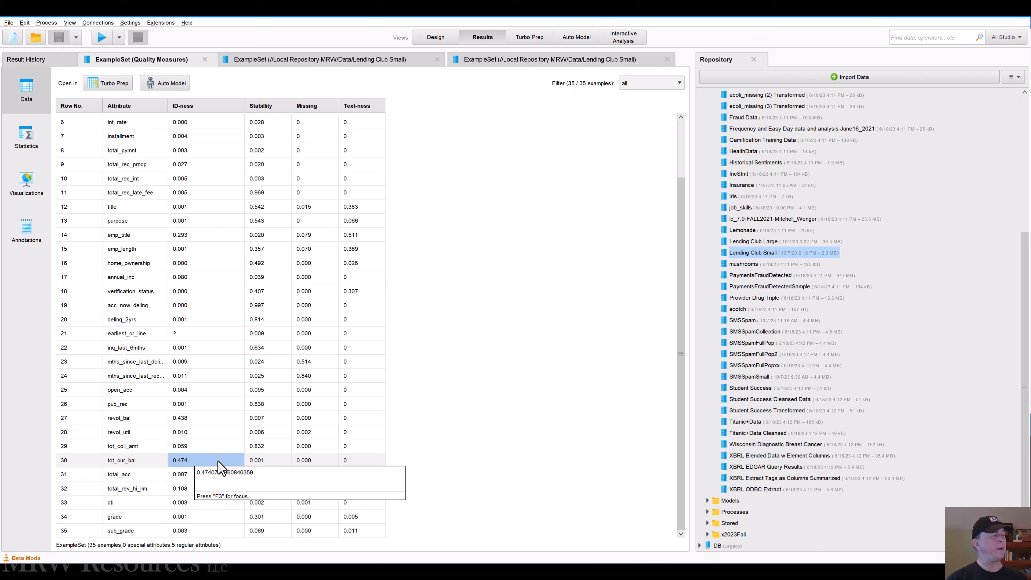
scroll(219, 463, "up", 3)
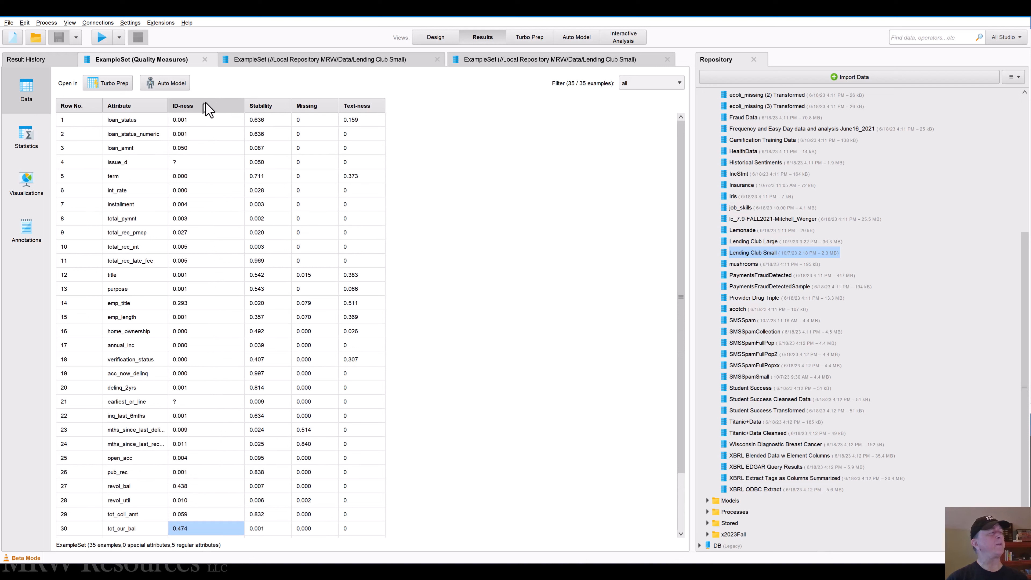
mouse_move(209, 109)
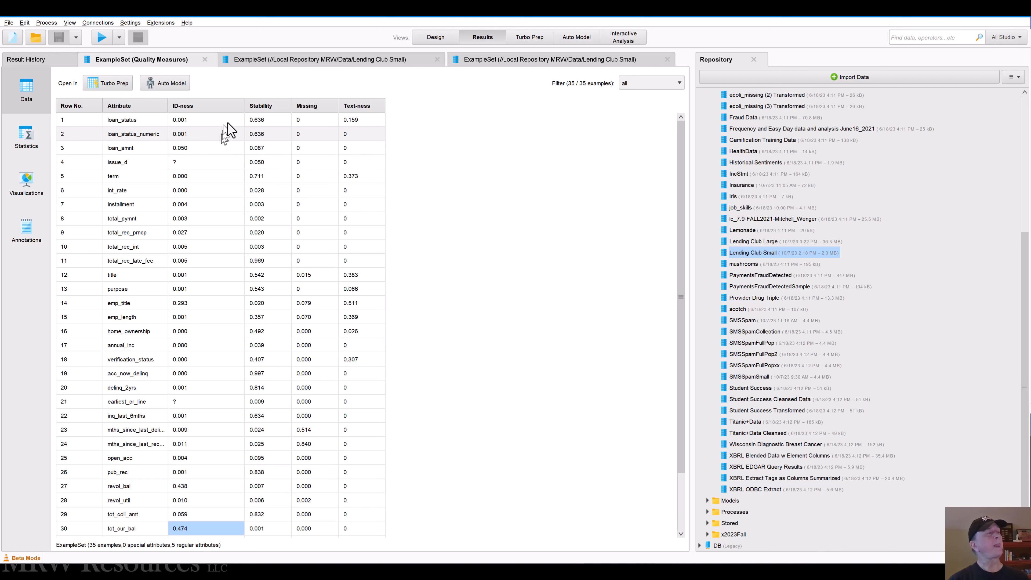
left_click(268, 106)
left_click(268, 112)
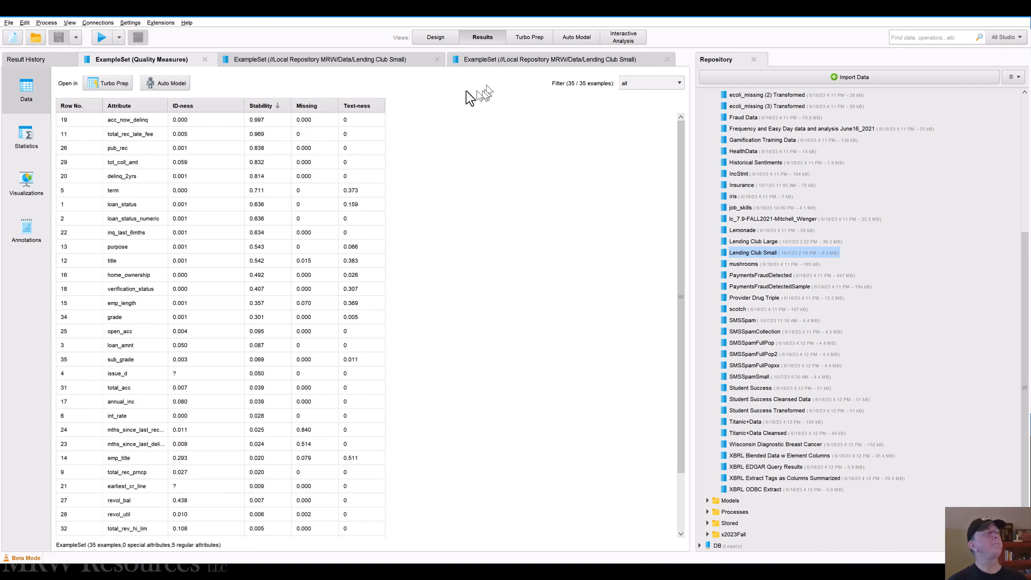
Step: Sort the Quality Measures results by ascending Missing and widen the Attribute column to read the names with the highest missing ratios
left_click(321, 109)
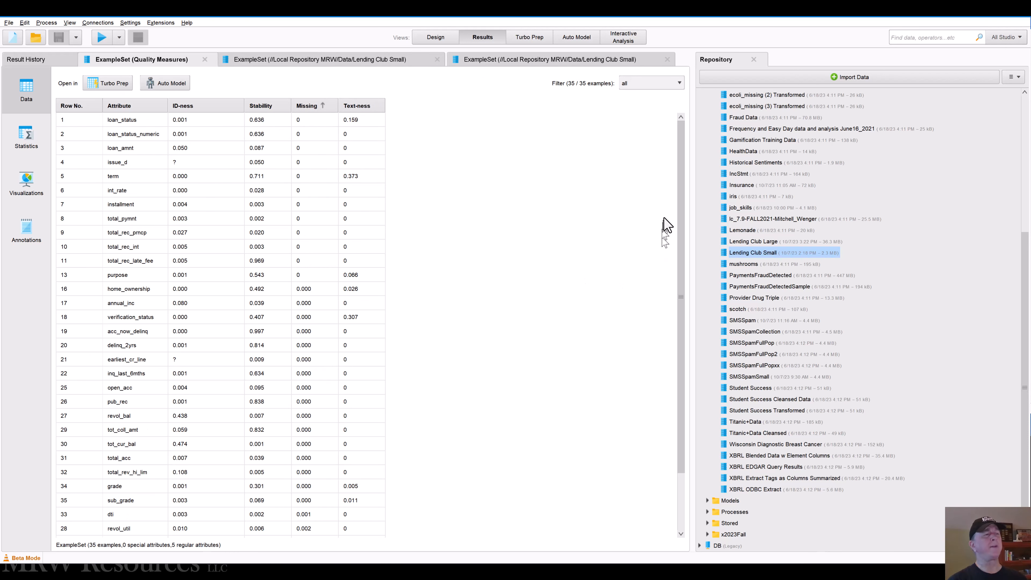
left_click_drag(684, 191, 691, 260)
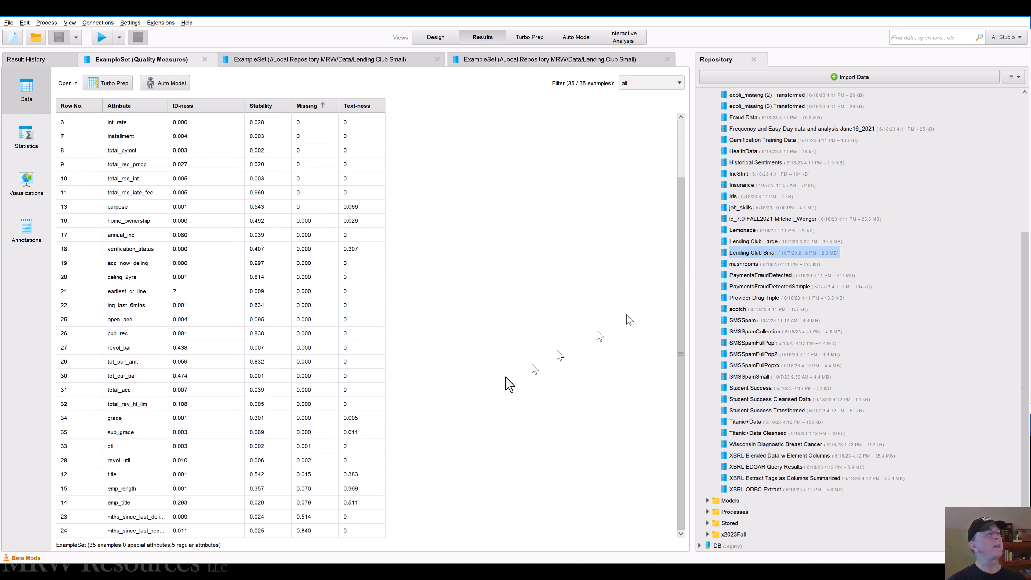
left_click(309, 535)
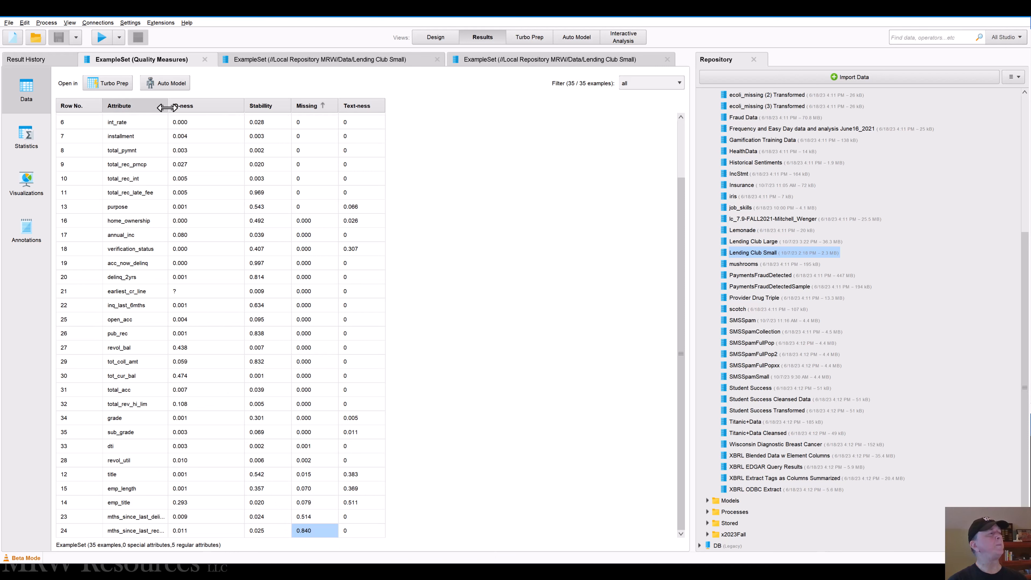
left_click_drag(165, 108, 187, 108)
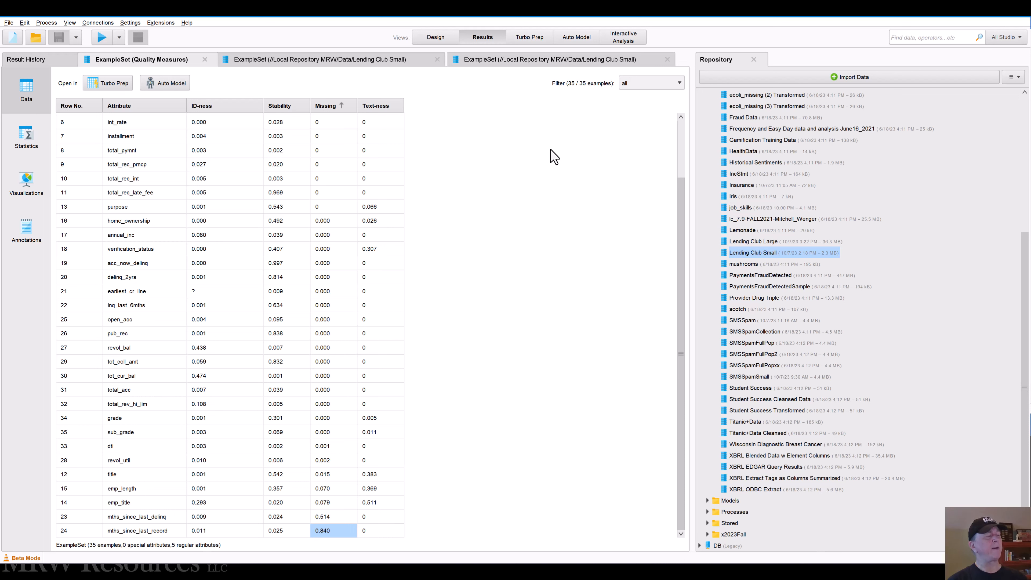
Step: Sort the Quality Measures results by descending Text-ness and check the loan_status value
left_click(379, 111)
left_click(378, 111)
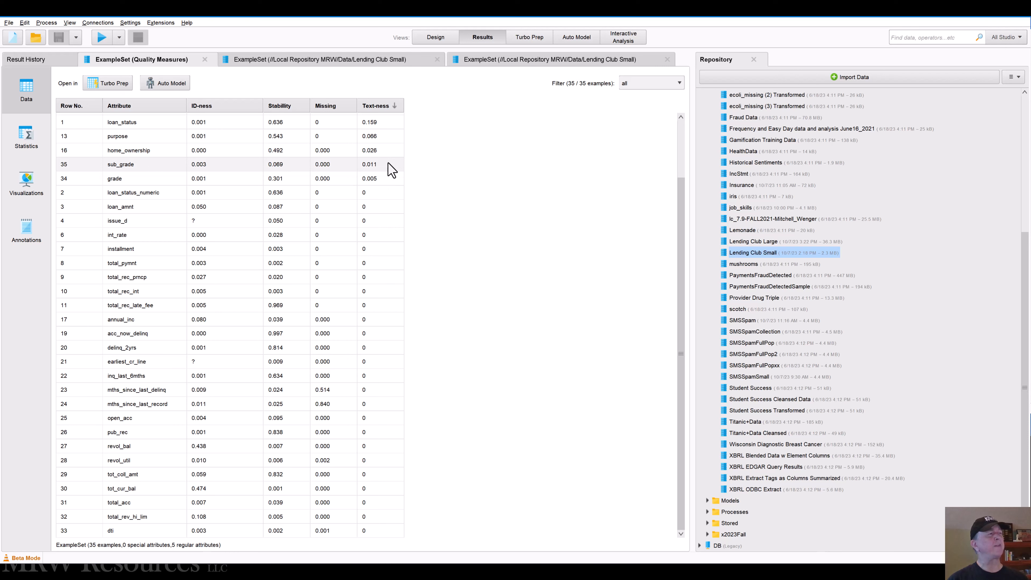
left_click(389, 123)
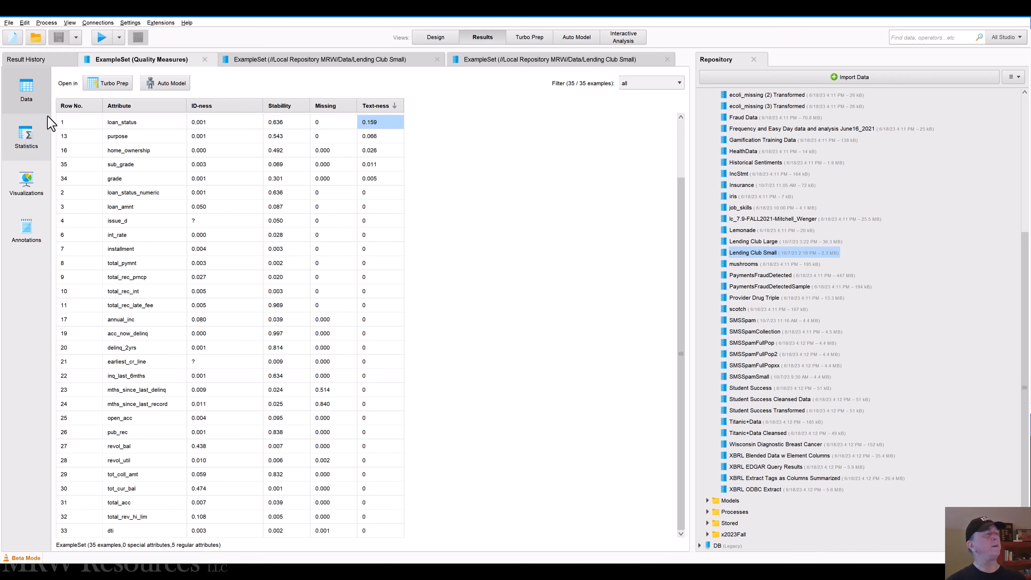
Step: Open the Lending Club Small data set's statistics and view the detailed nominal values of loan_status
left_click(423, 41)
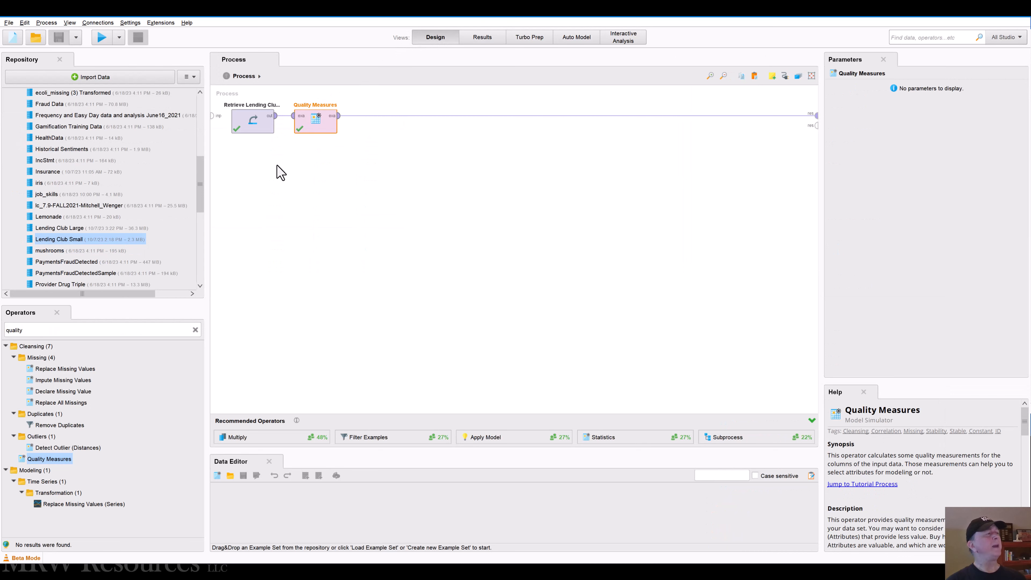
double_click(66, 240)
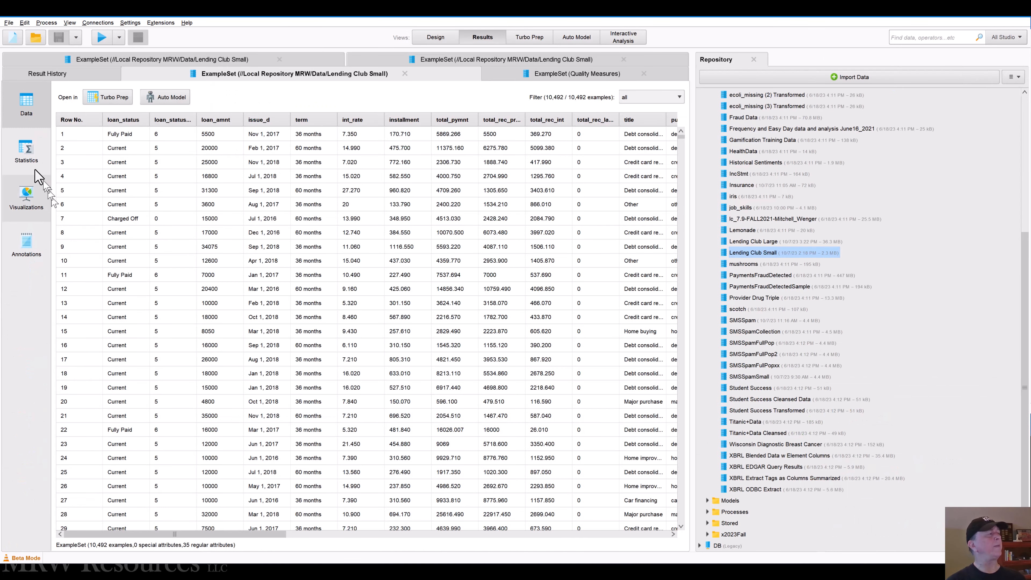
left_click(27, 150)
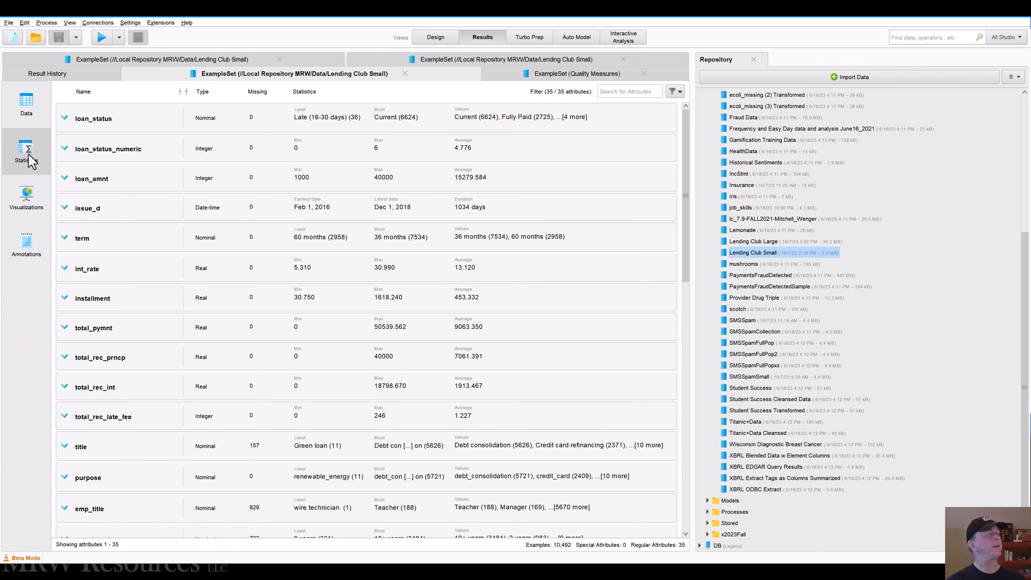
left_click(66, 118)
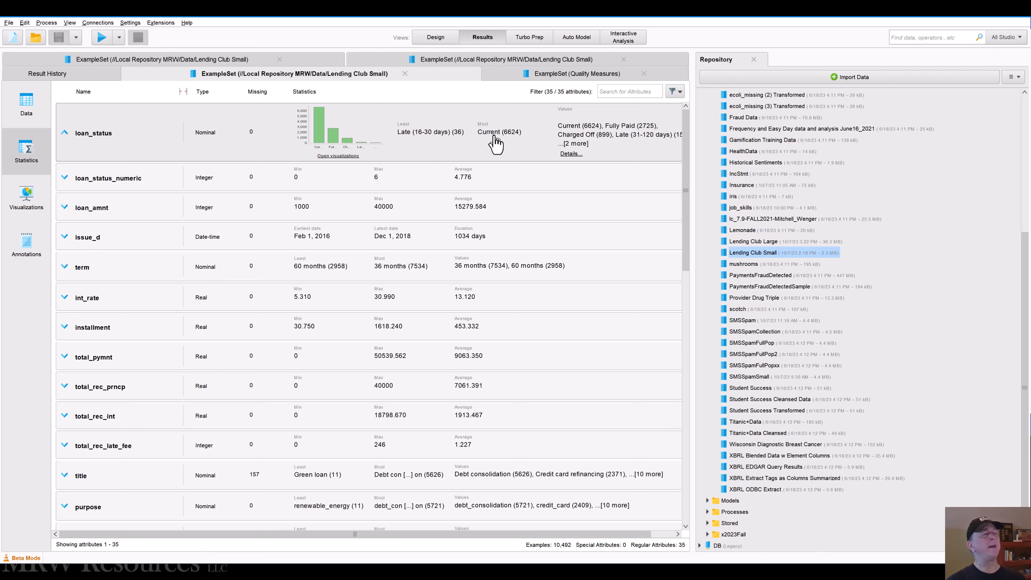
left_click(571, 155)
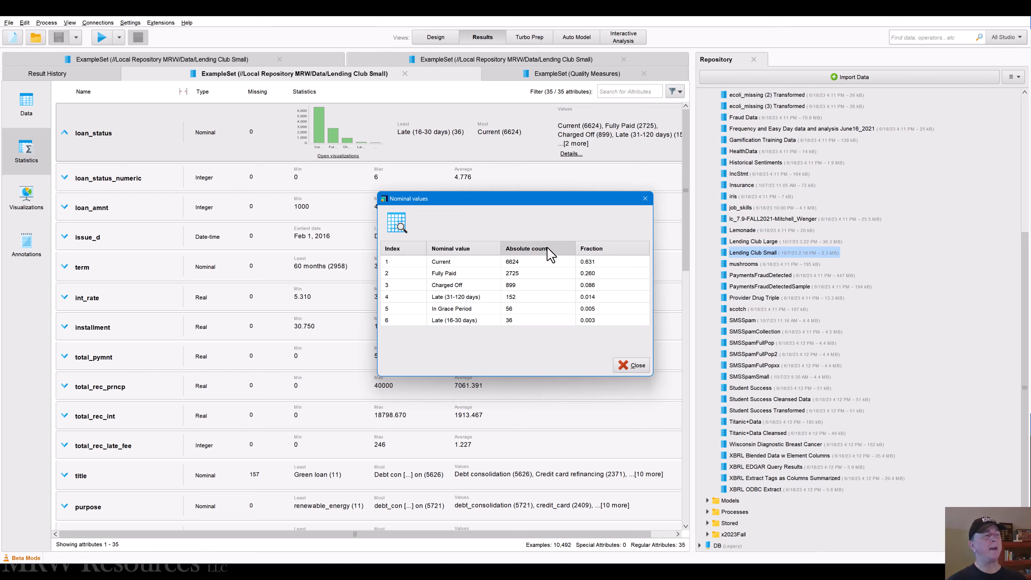
left_click(640, 368)
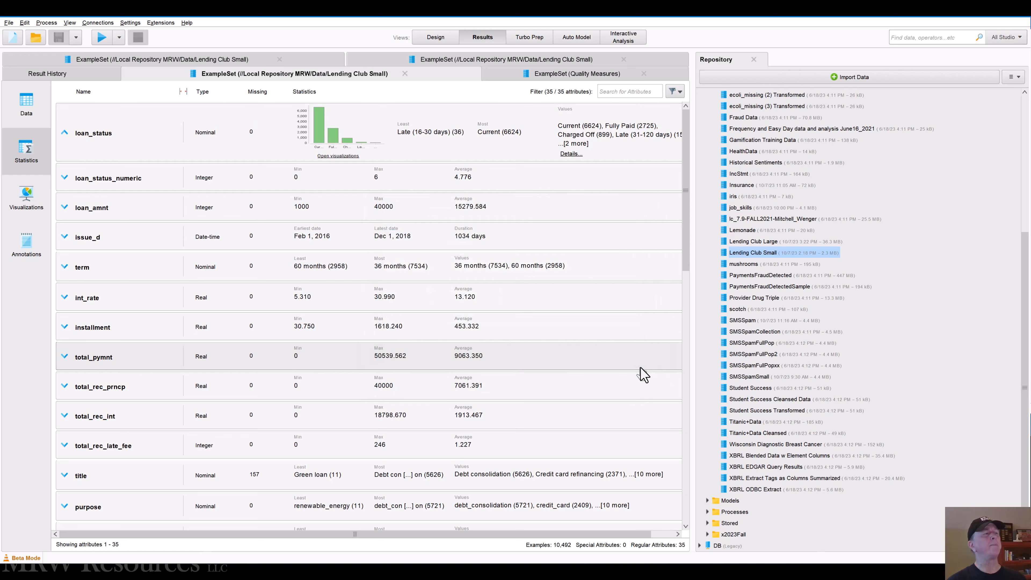
Step: Expand the statistics of loan_status_numeric, loan_amnt and mths_since_last_record to check their missing counts, and return to the data rows
left_click(64, 179)
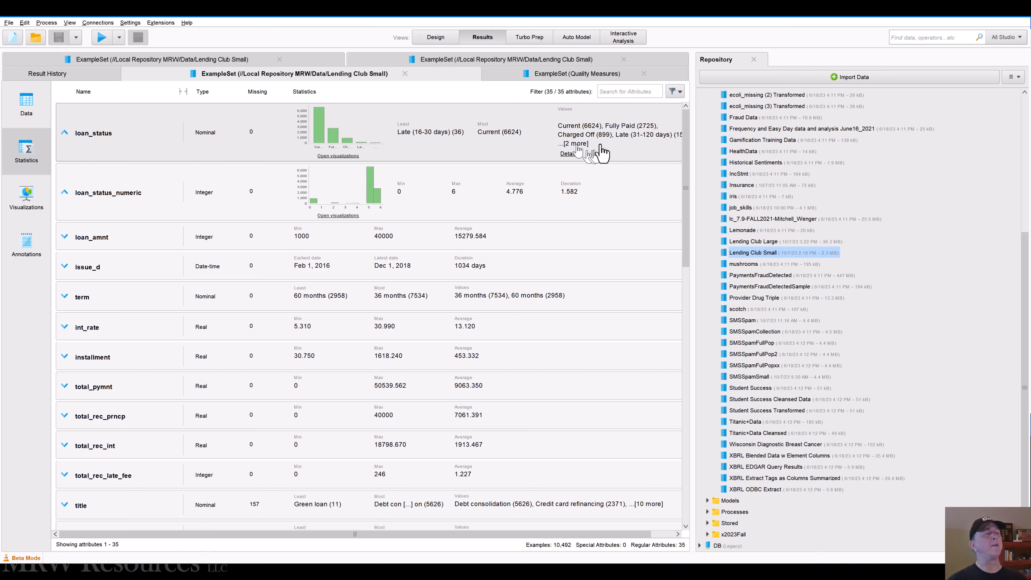
left_click(367, 231)
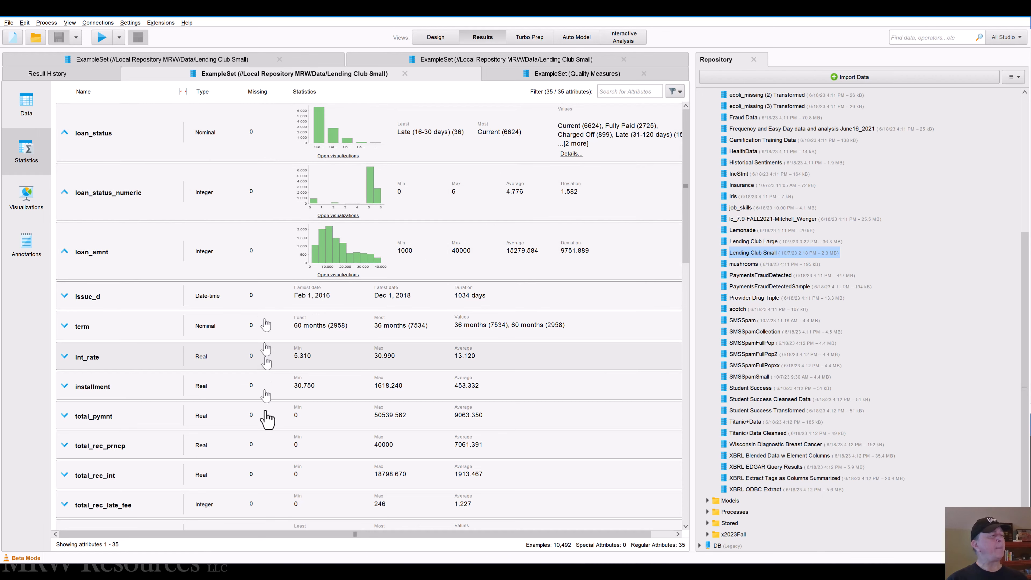
left_click_drag(686, 208, 691, 442)
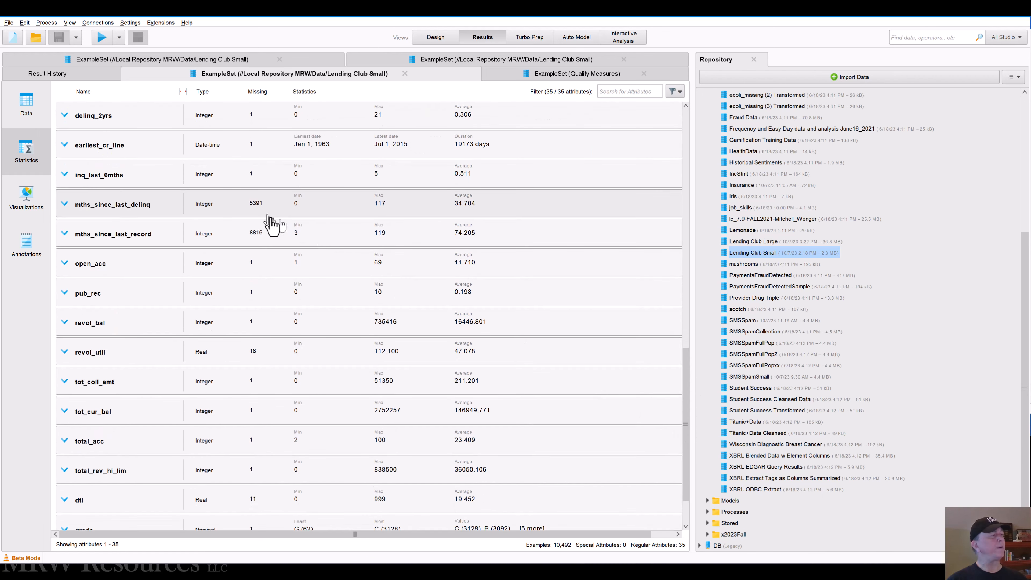
left_click(255, 240)
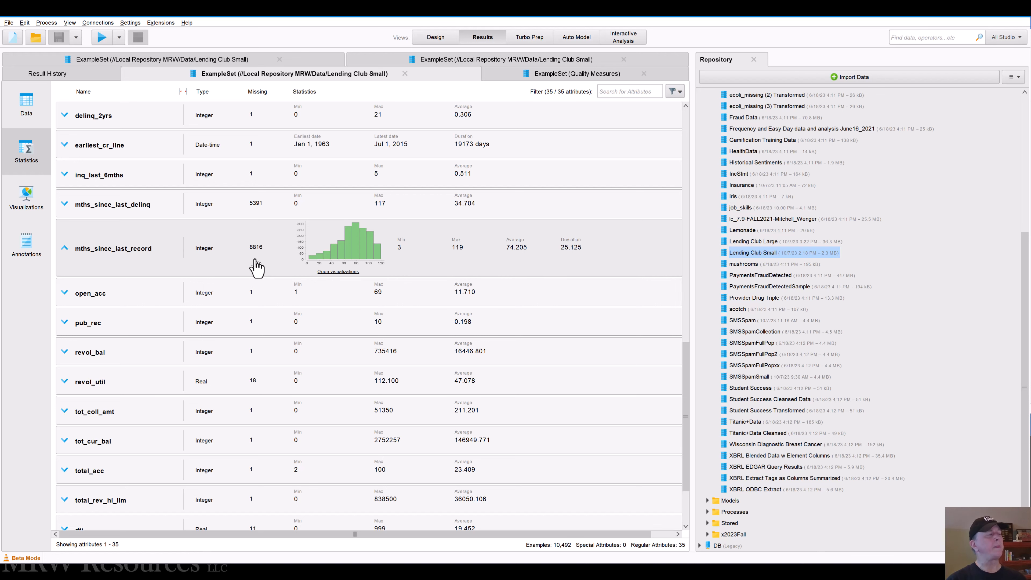
scroll(256, 267, "up", 3)
left_click(26, 103)
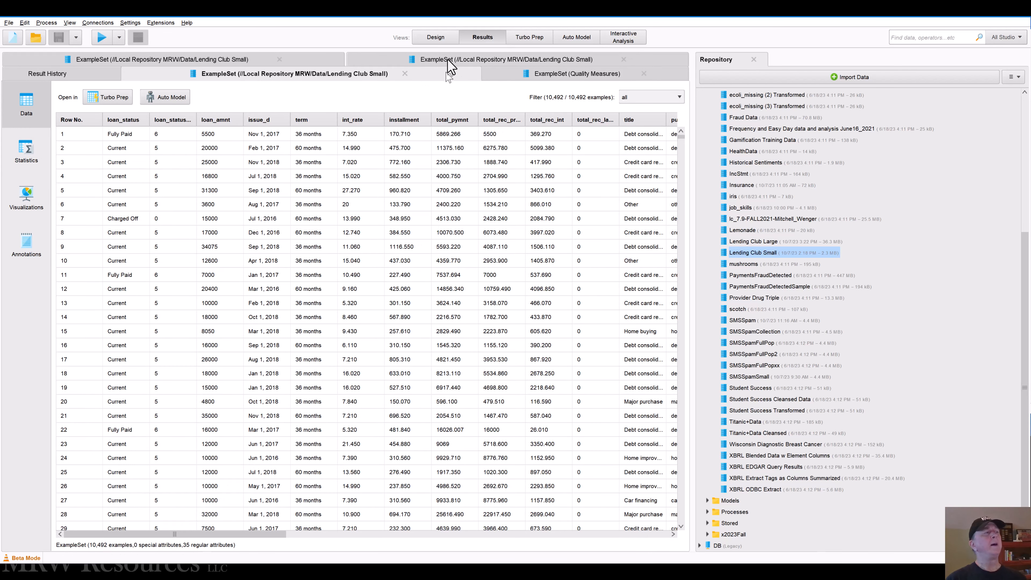
Step: Remove the Quality Measures operator from the process
left_click(436, 37)
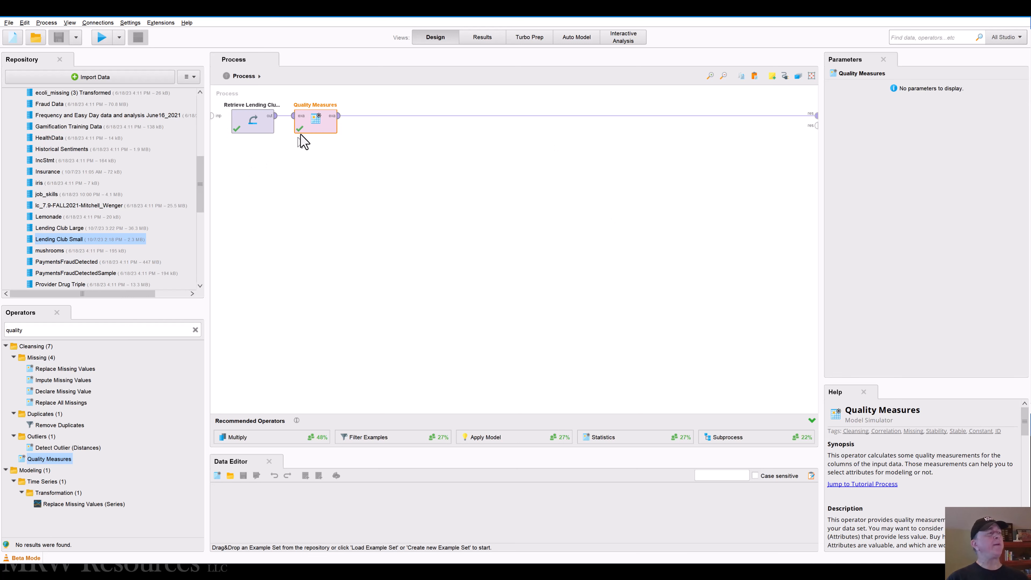
key("Delete")
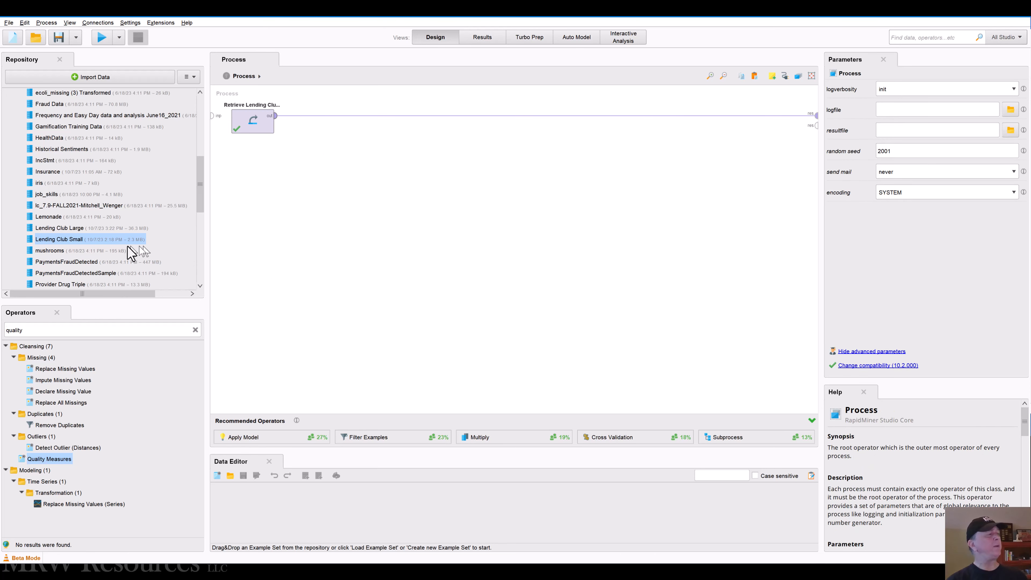
Step: Reopen the Lending Club Small statistics and expand mths_since_last_delinq to check its missing count
double_click(108, 241)
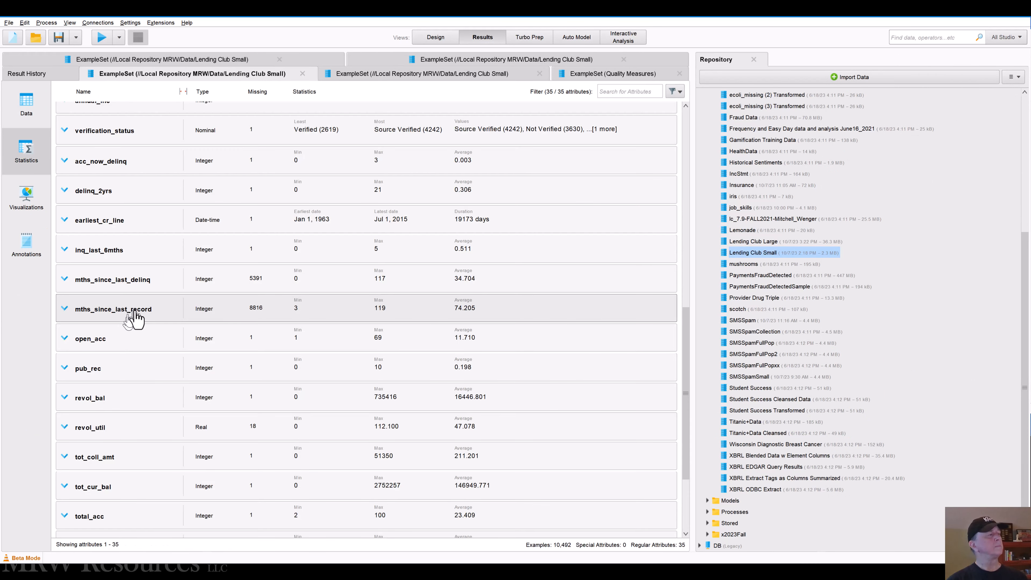
left_click(137, 281)
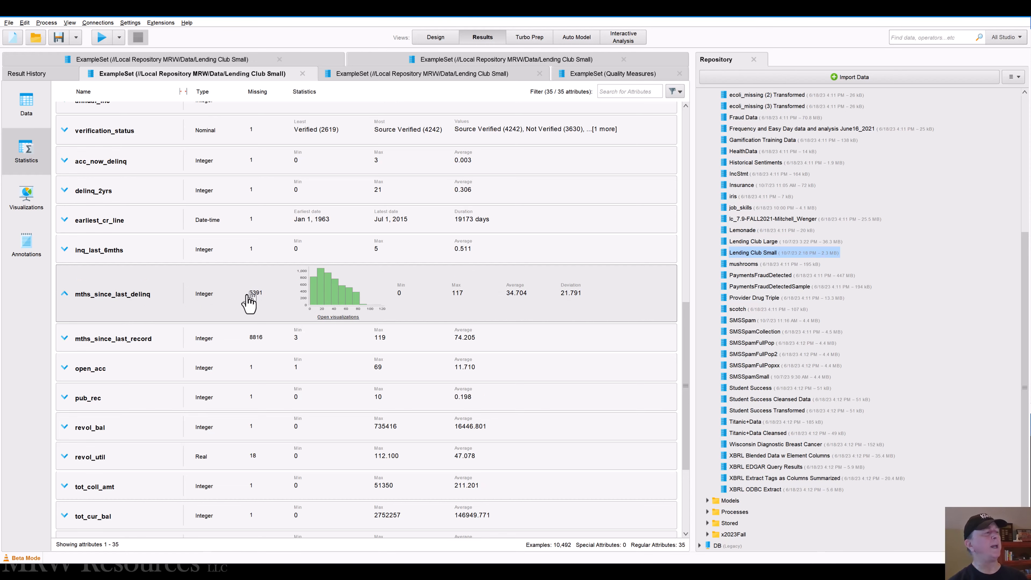
Step: Find Replace Missing Values among the Missing operators under Cleansing and insert it after Retrieve Lending Club Small in the process
left_click(431, 37)
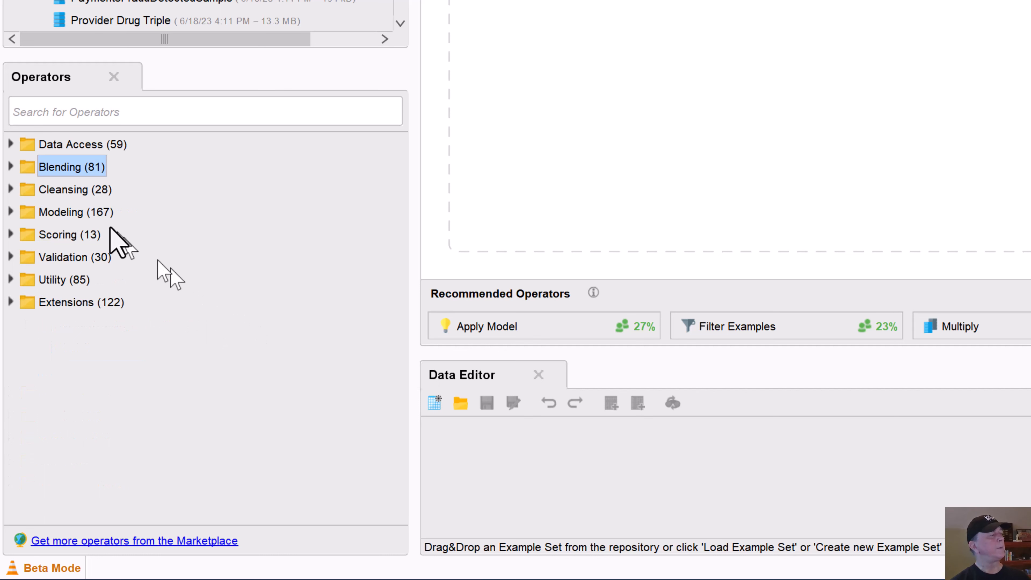
left_click(11, 189)
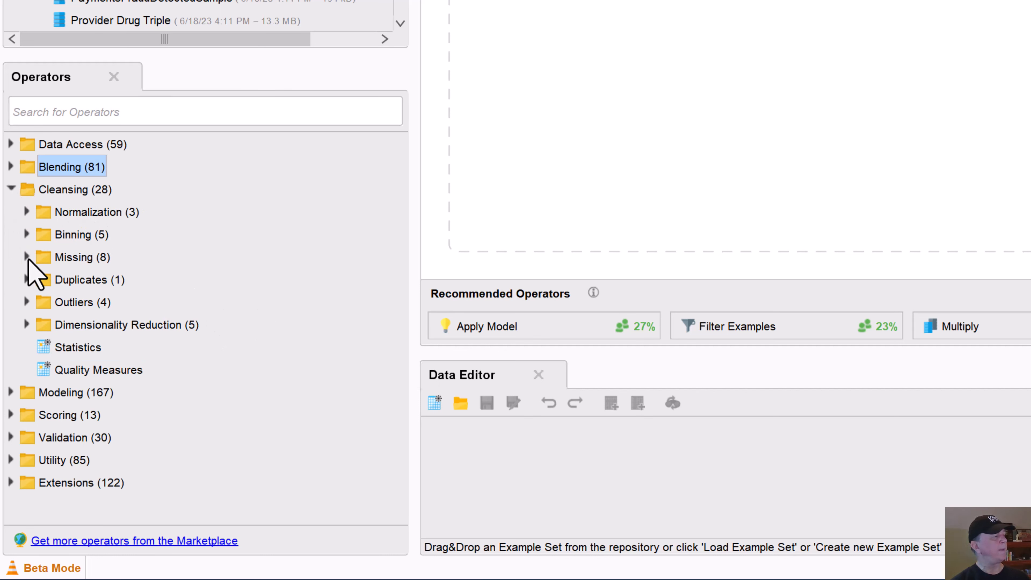
left_click(32, 258)
left_click(109, 281)
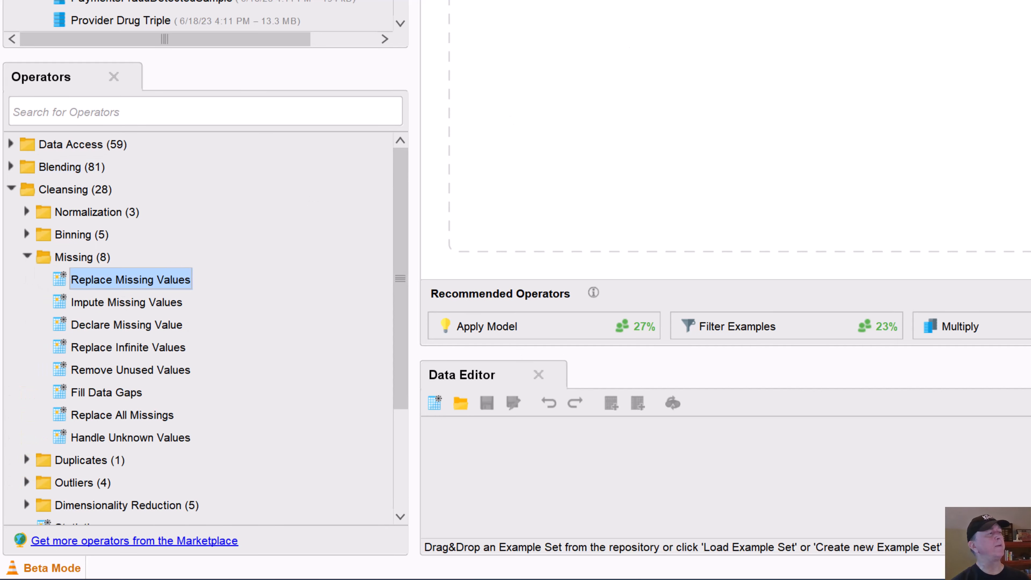
left_click_drag(108, 280, 316, 128)
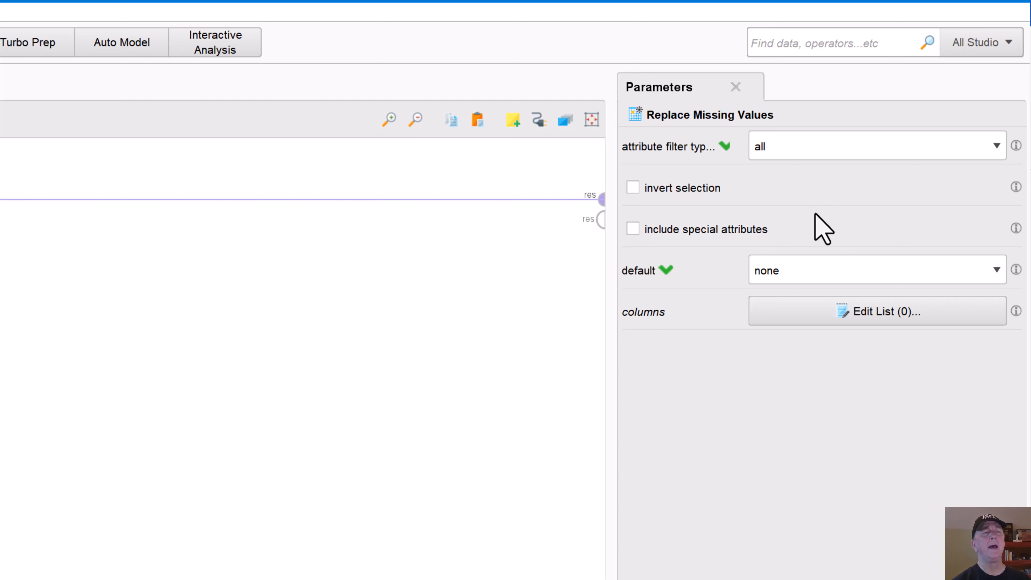
Step: Set Replace Missing Values to filter a subset of attributes, and select mths_since_last_delinq and mths_since_last_record
left_click(996, 147)
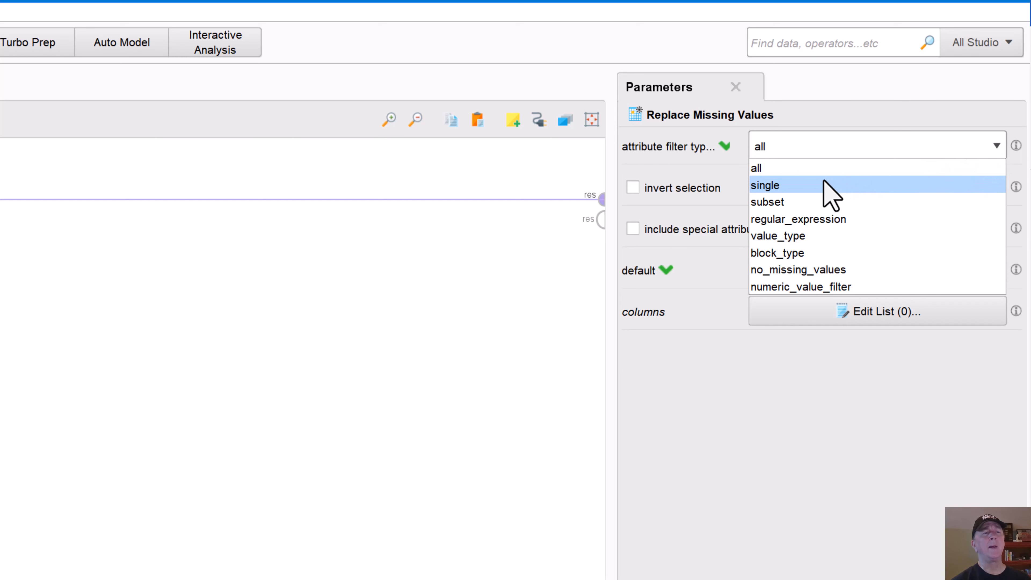
left_click(798, 202)
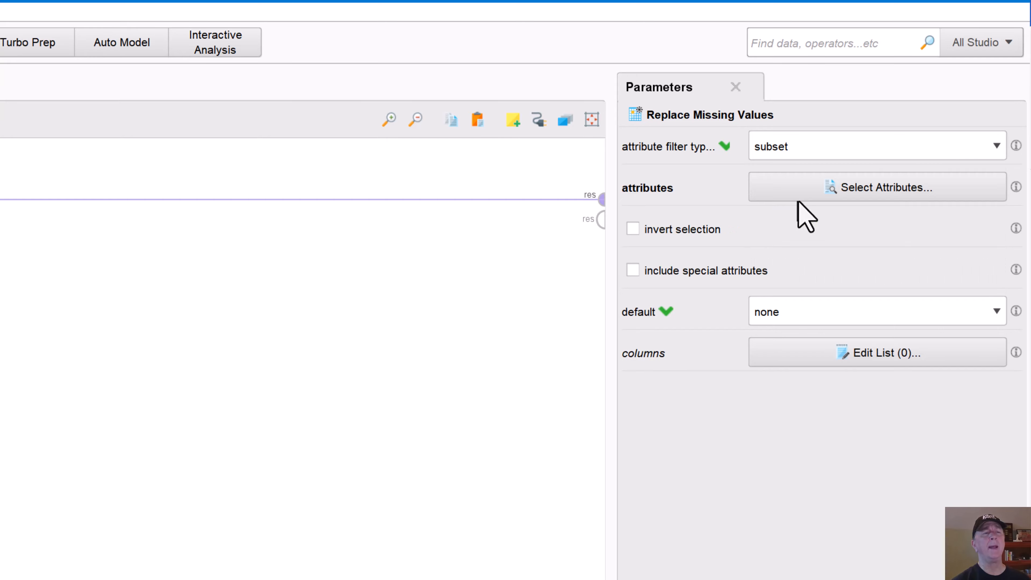
left_click(839, 187)
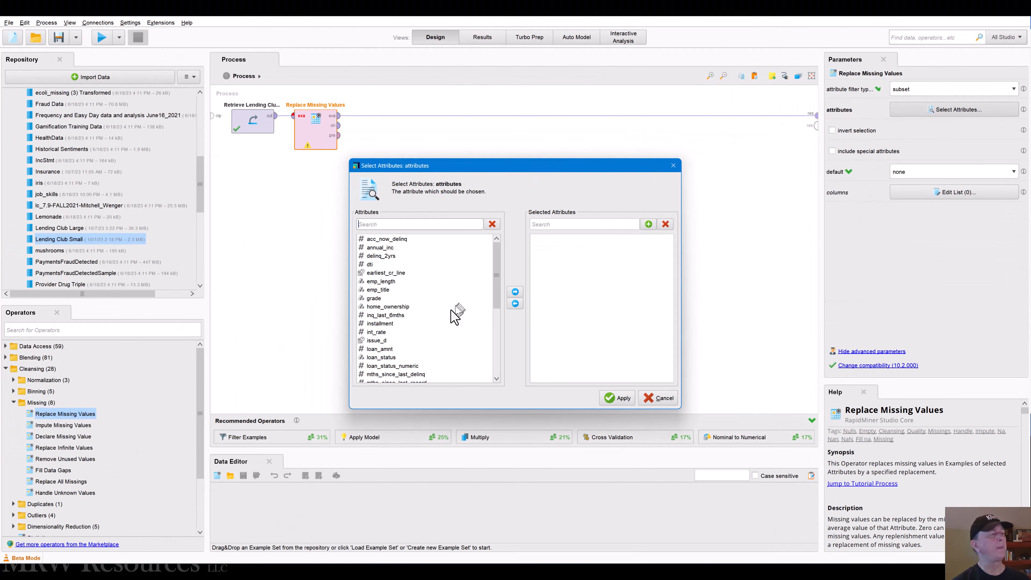
scroll(410, 345, "down", 1)
left_click(343, 387)
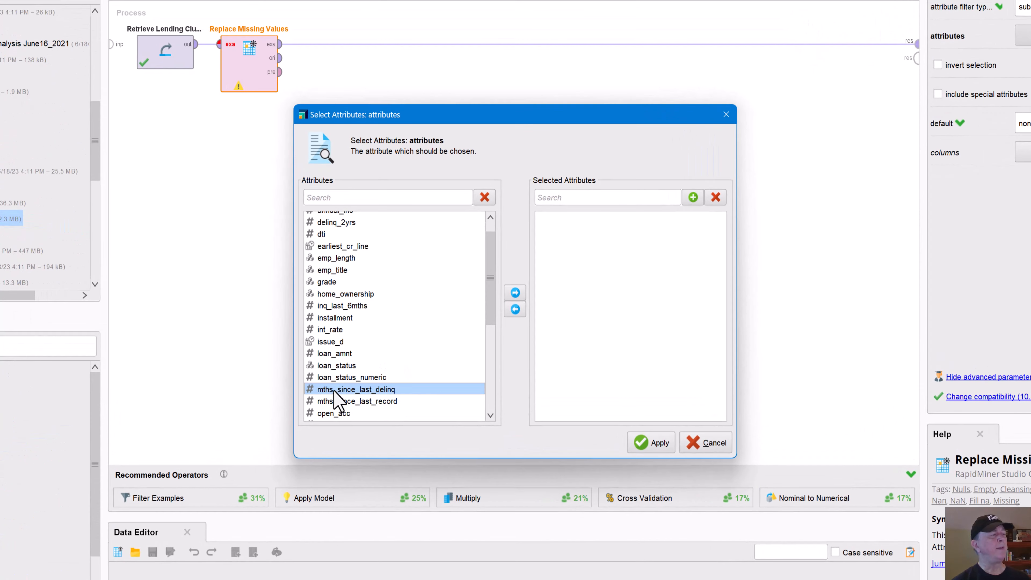
left_click(341, 397, "shift")
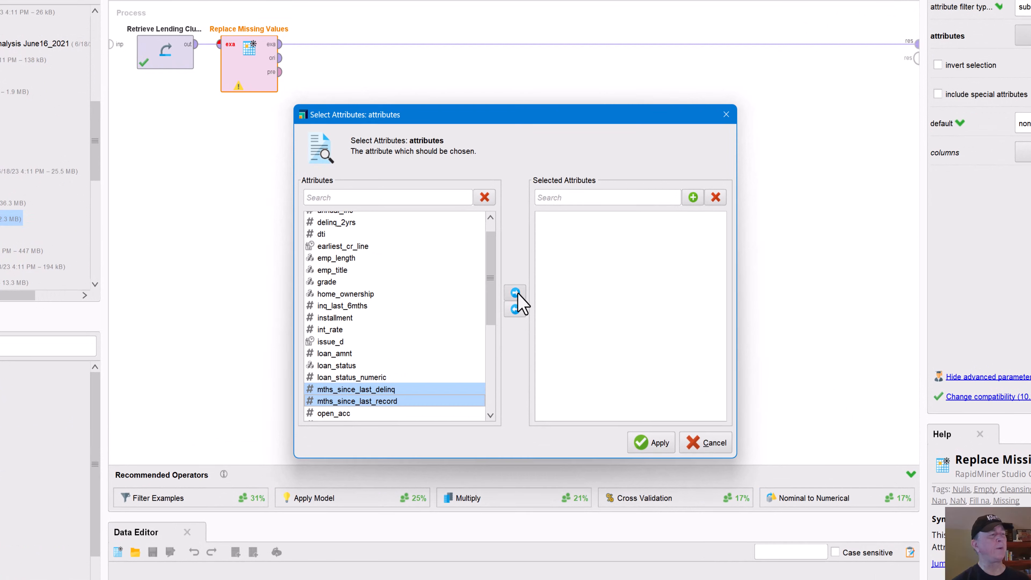
left_click(516, 292)
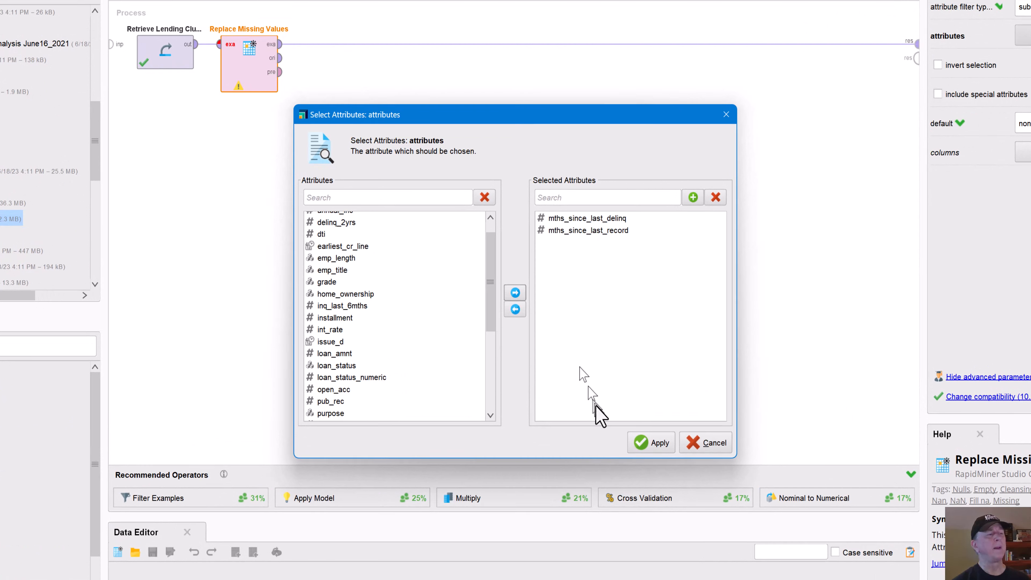
left_click(655, 444)
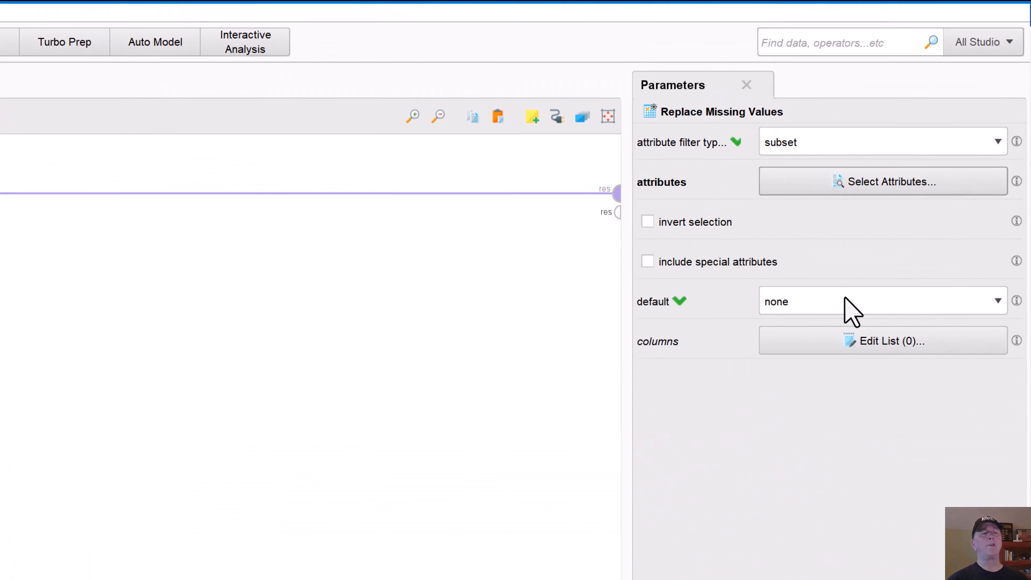
Step: Set the default replacement of Replace Missing Values to value, and enter 84 as the replenishment value
left_click(936, 172)
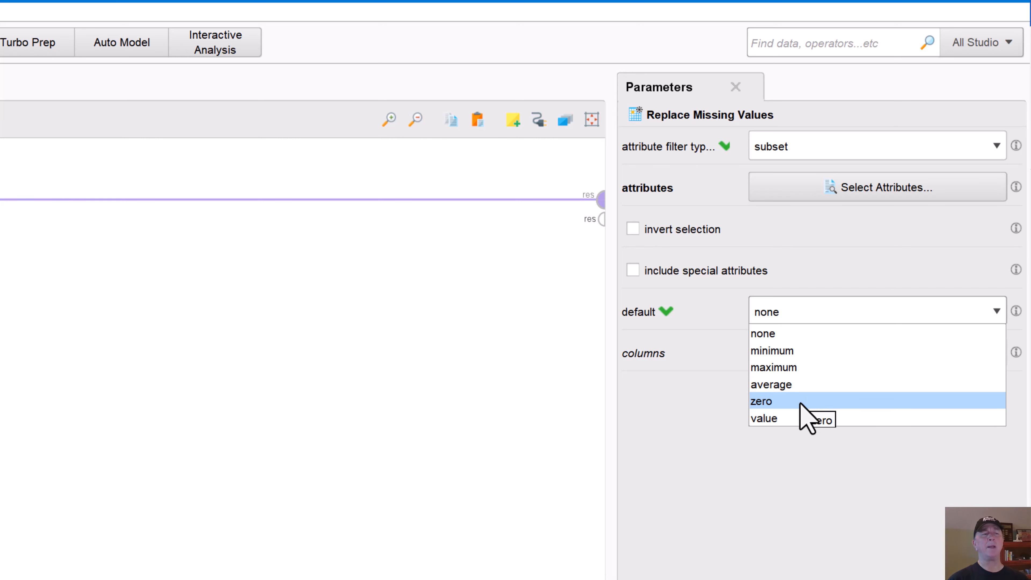
left_click(790, 419)
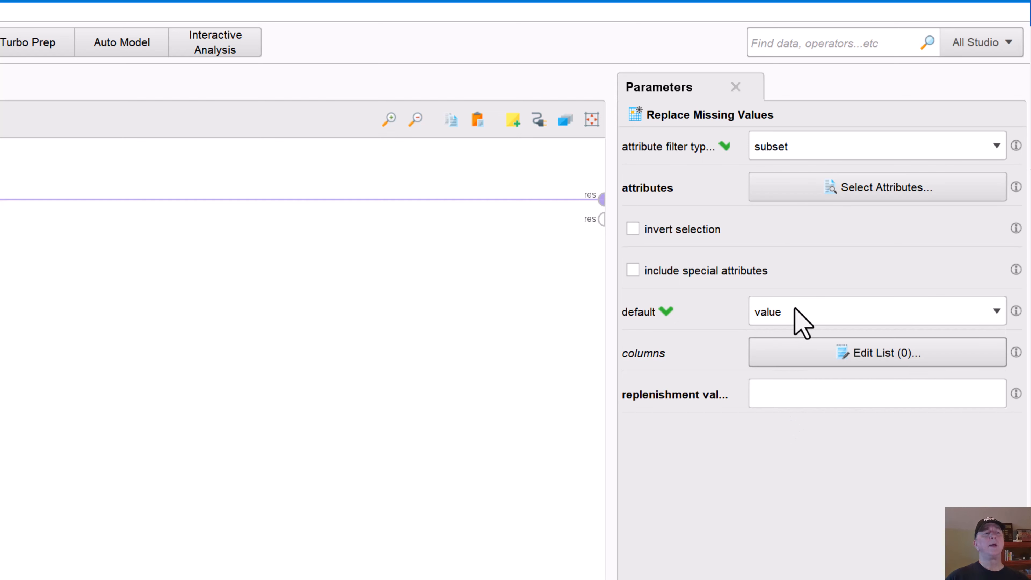
left_click(794, 395)
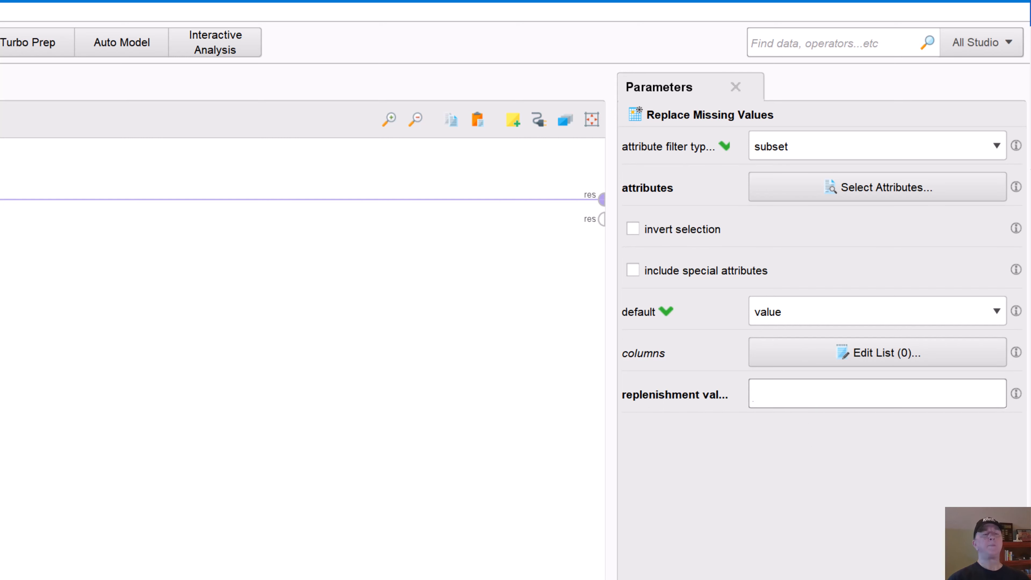
type("874")
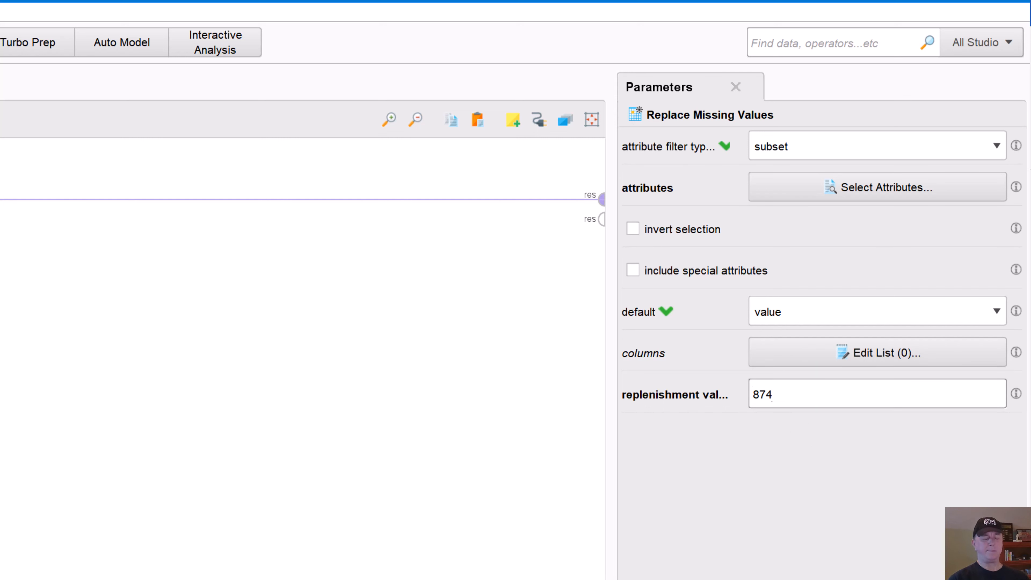
key("BackSpace")
key("BackSpace")
type("4")
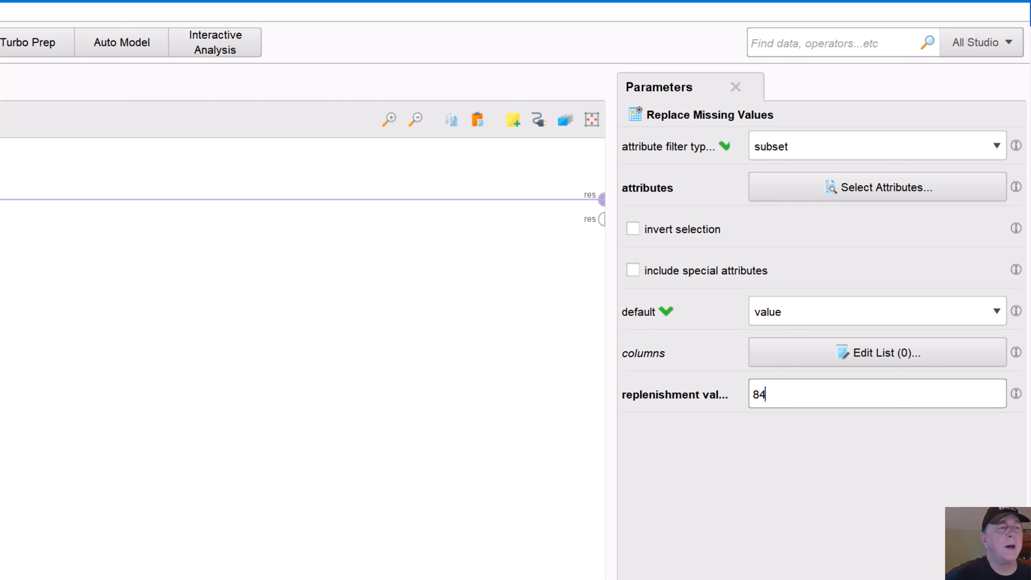
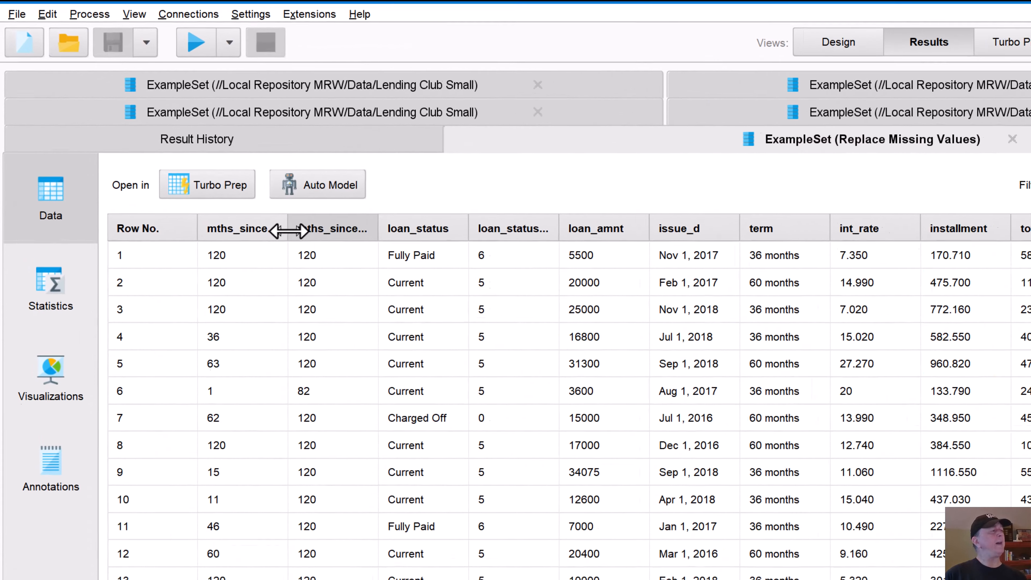
Step: Widen the two mths_since columns in the Replace Missing Values results, and expand the statistics of mths_since_last_delinq and mths_since_last_record
left_click_drag(149, 134, 180, 135)
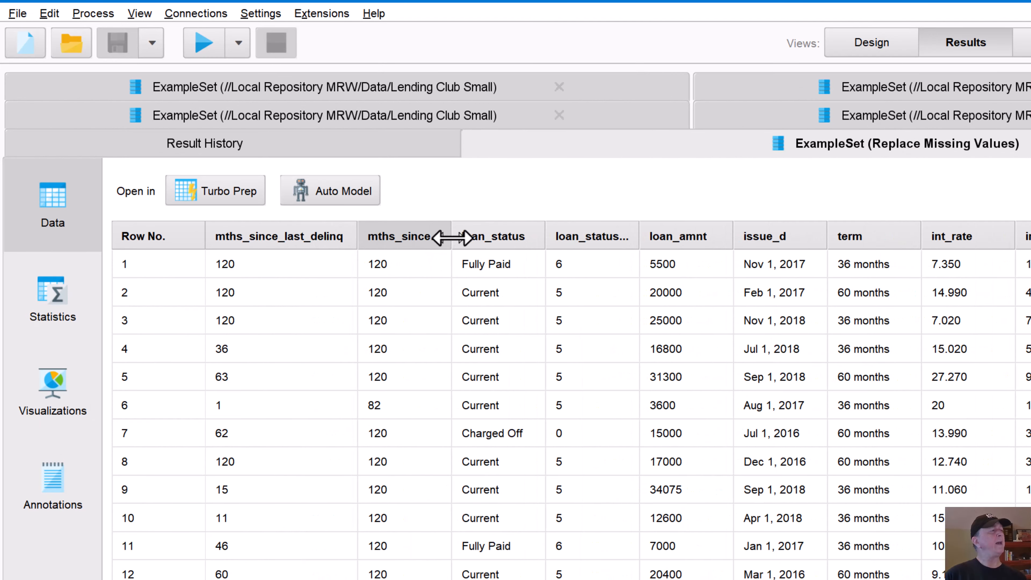
left_click_drag(451, 235, 525, 239)
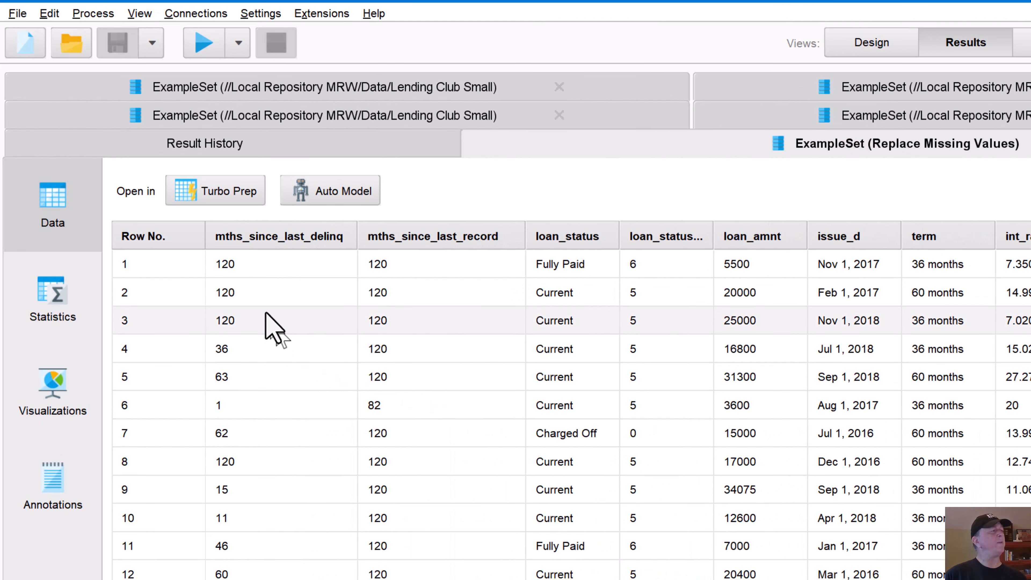
left_click(62, 307)
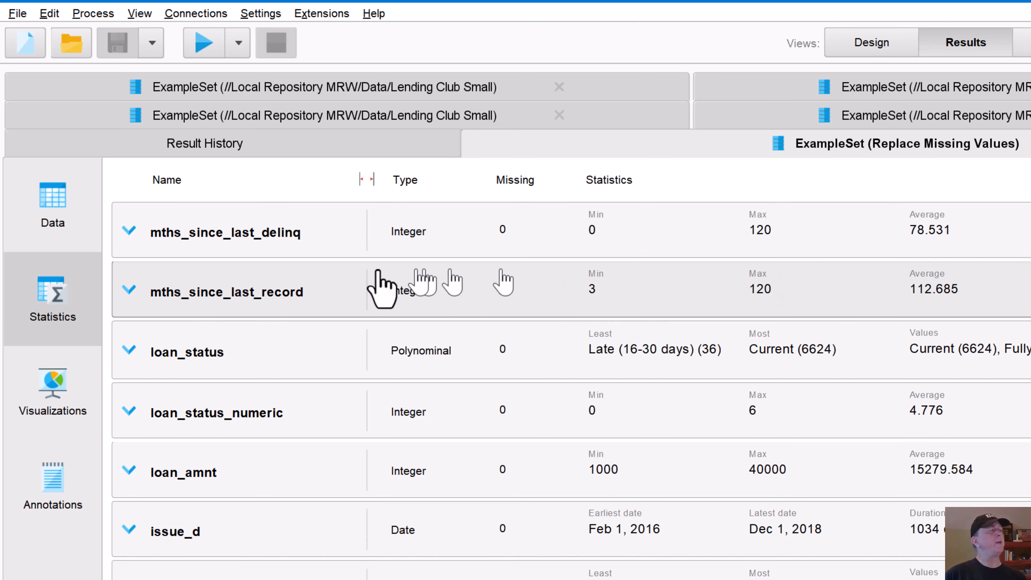
left_click(209, 258)
left_click(235, 350)
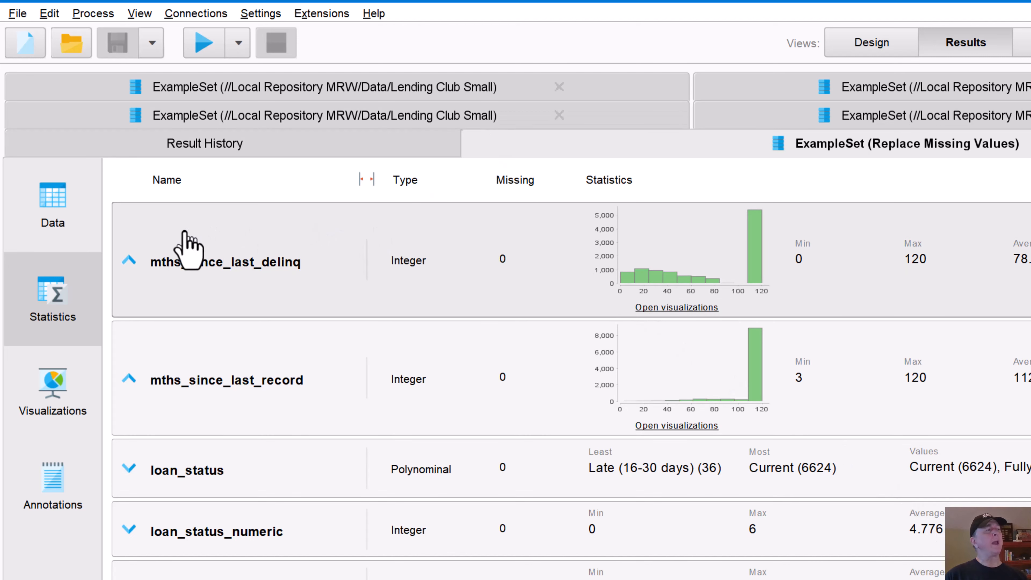
Step: Return to the process design and remove the Replace Missing Values operator
left_click(875, 40)
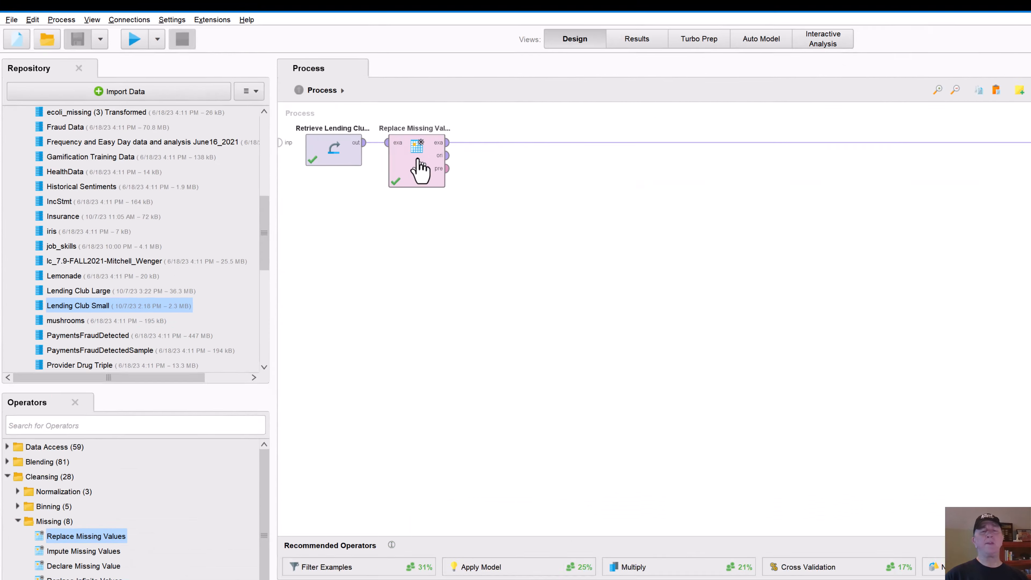
left_click(418, 162)
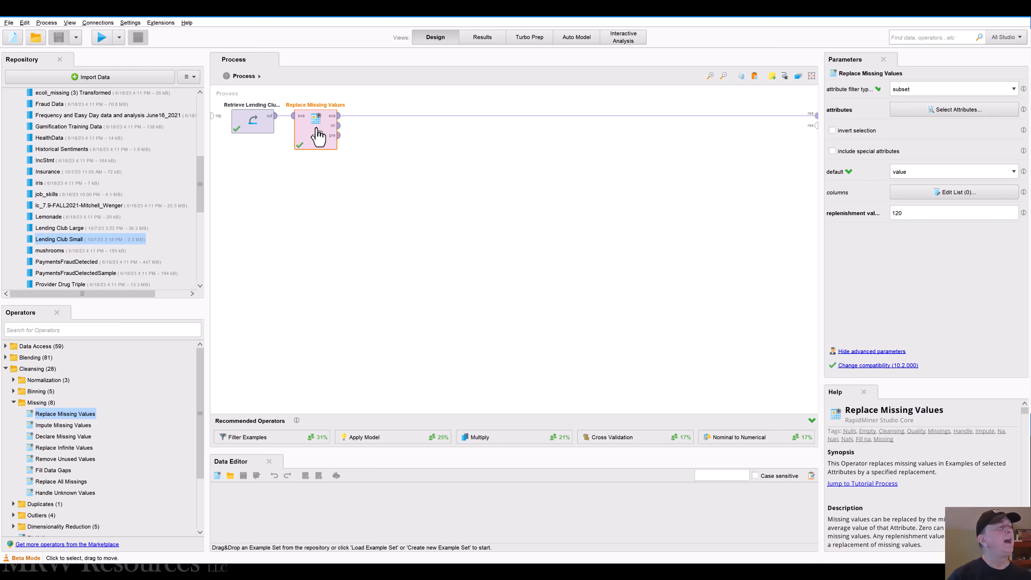
key("Delete")
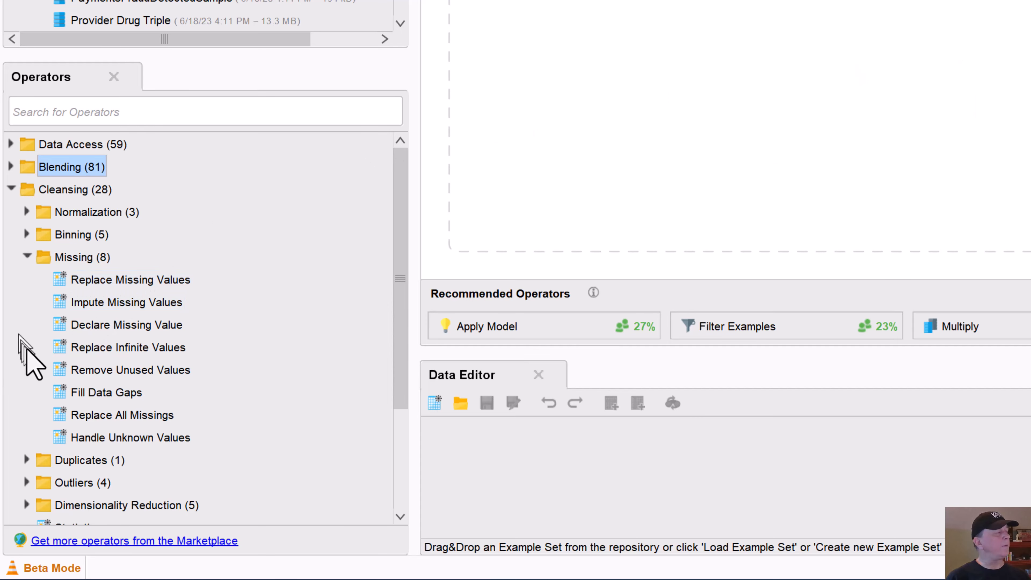
Step: Insert Impute Missing Values after Retrieve Lending Club Small, look inside its subprocess, and return to the main process
left_click_drag(91, 304, 332, 129)
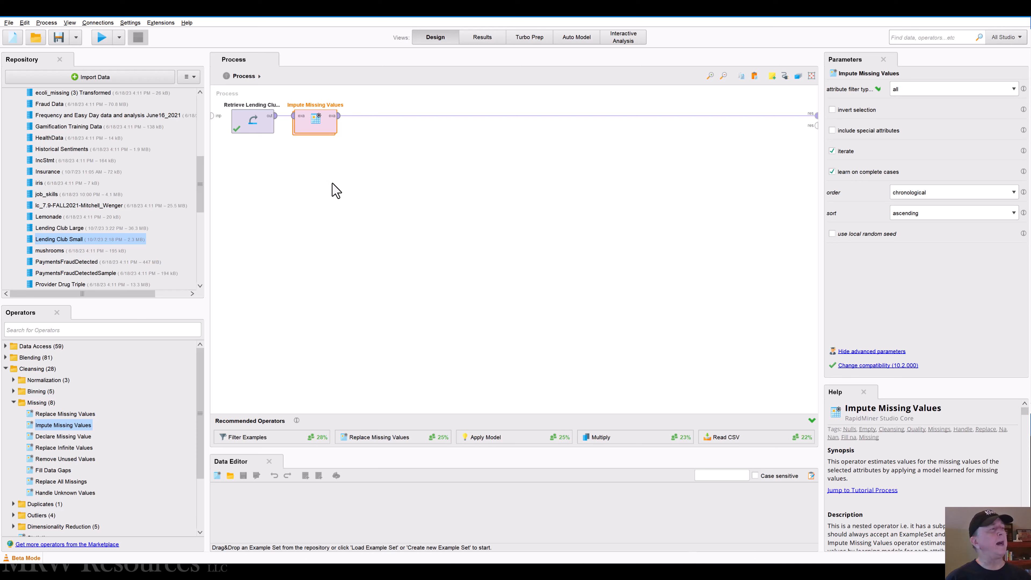
double_click(312, 134)
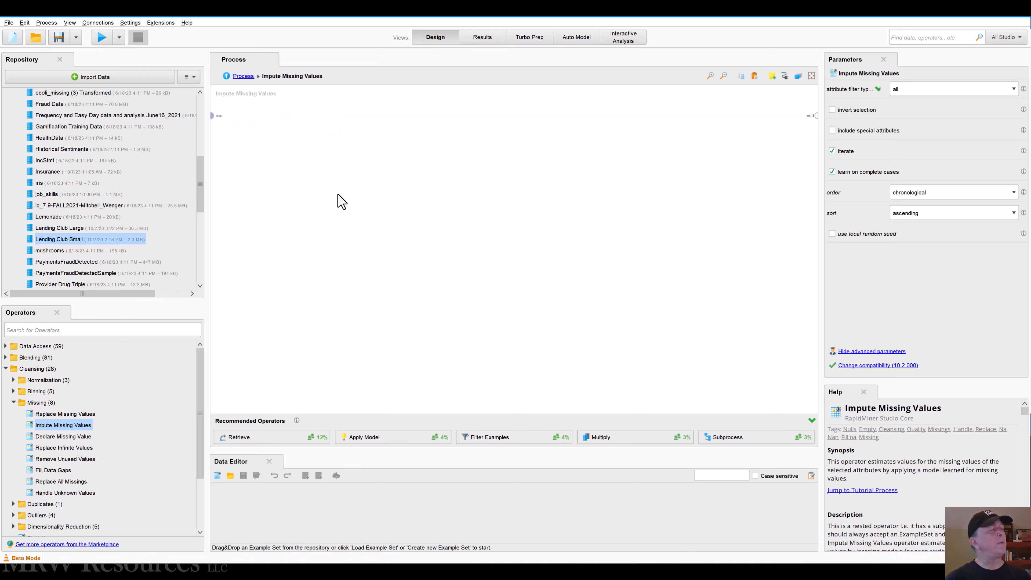
left_click(242, 76)
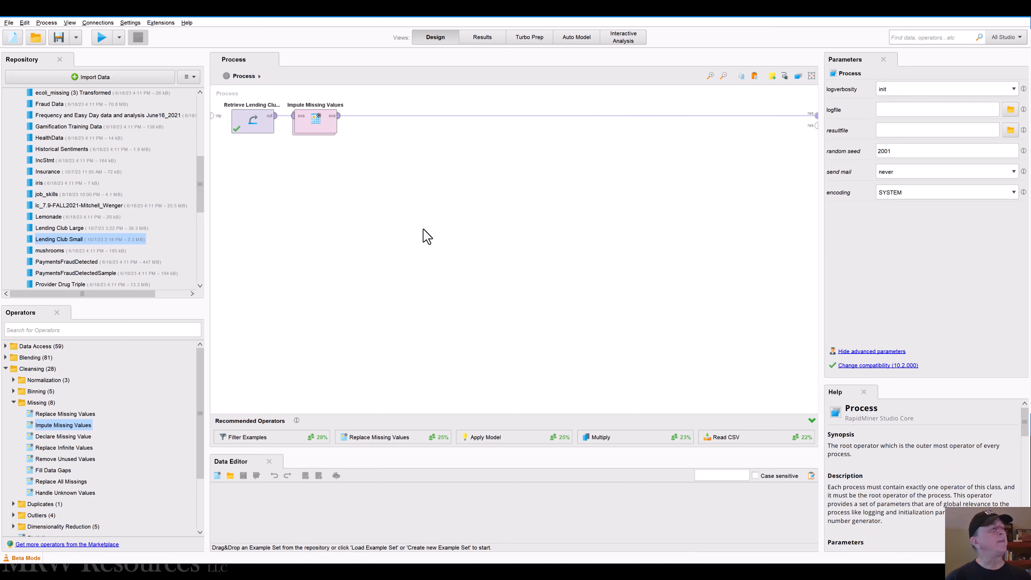
Step: Set Impute Missing Values to filter a subset of attributes, and add emp_length to the selected attributes
left_click(316, 124)
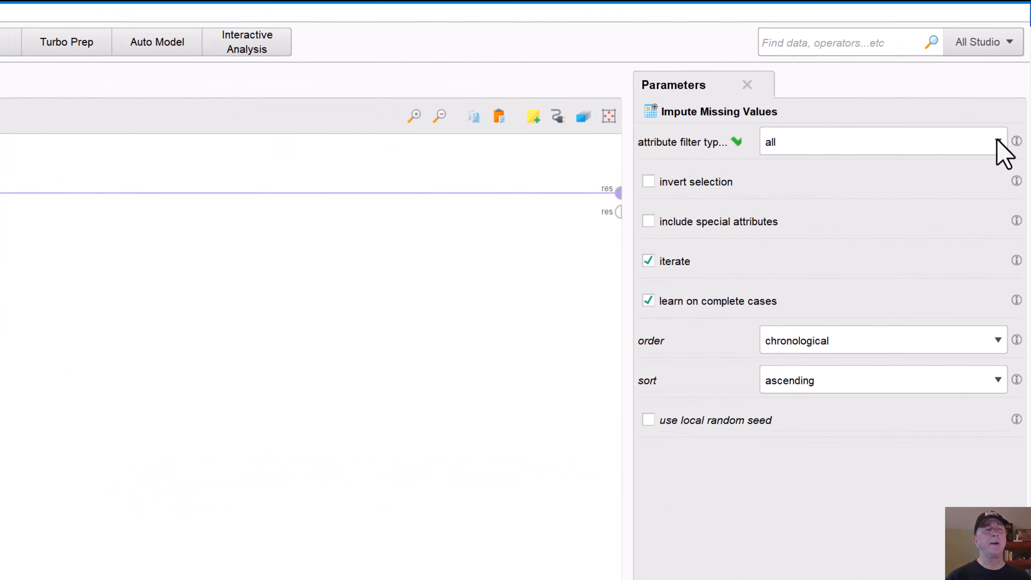
left_click(1014, 90)
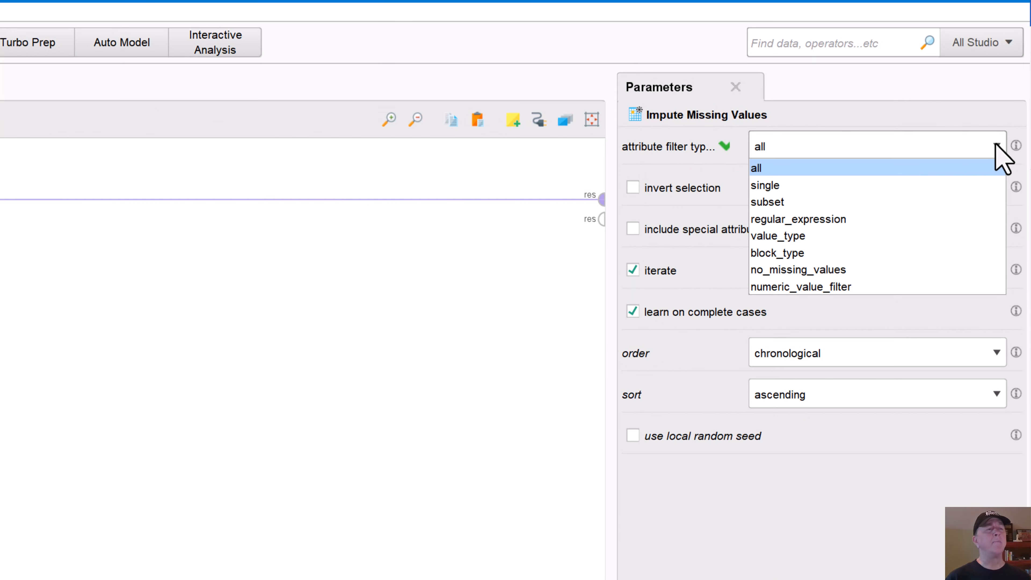
left_click(808, 202)
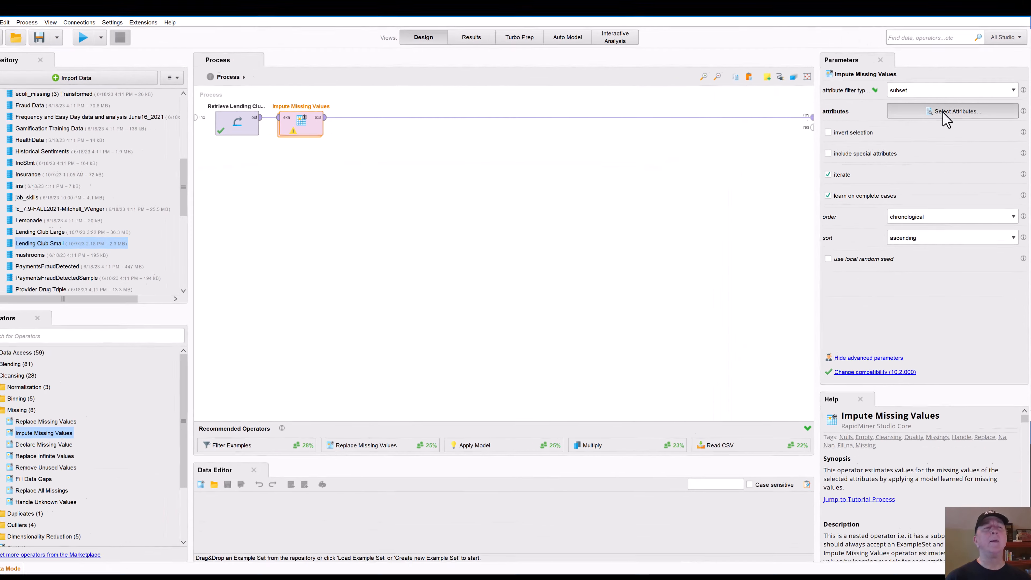
left_click(860, 190)
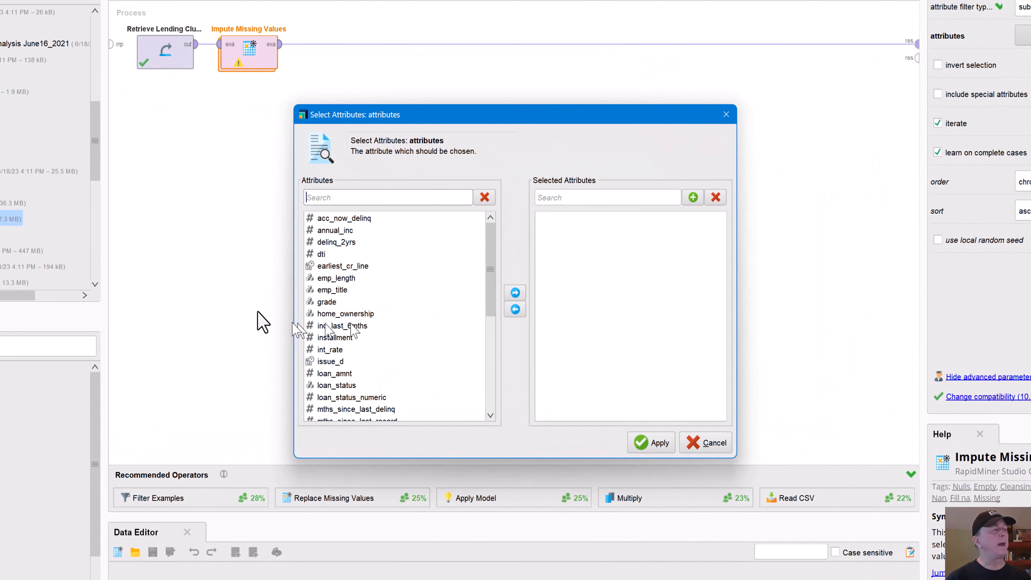
left_click(329, 279)
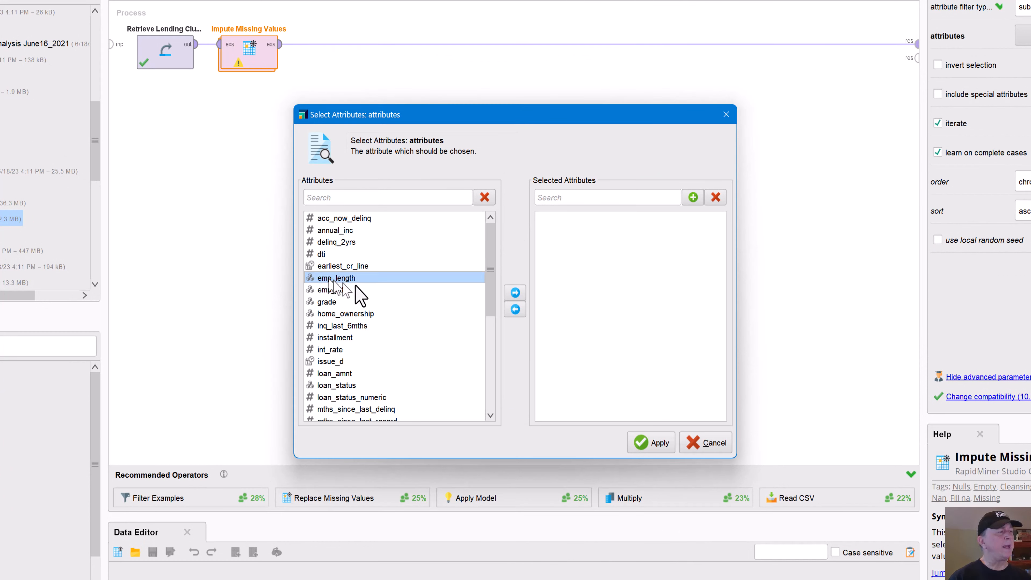
left_click(515, 293)
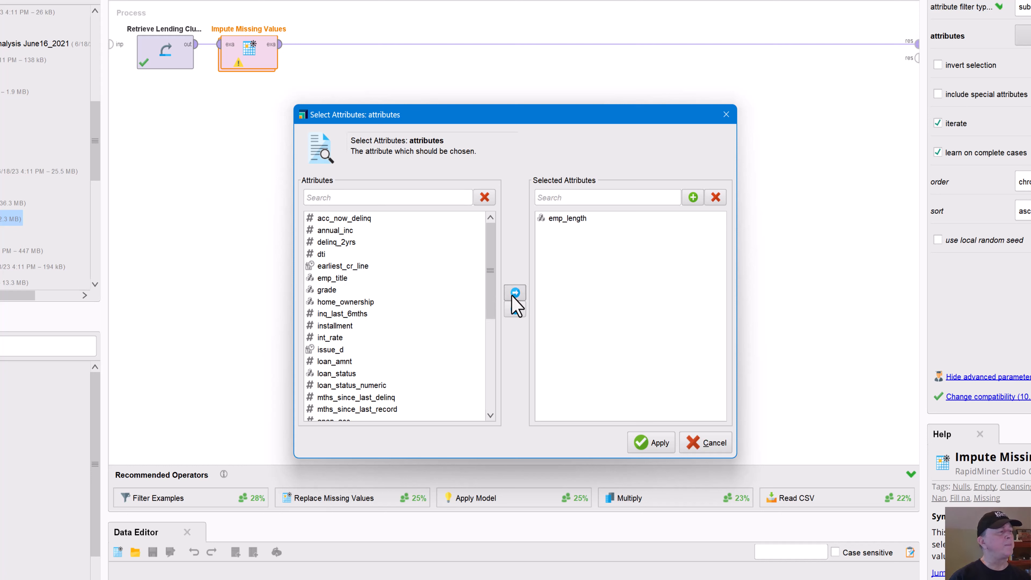
Step: Look through the available attributes for Impute Missing Values and add annual_inc to the selected attributes
scroll(489, 285, "down", 1)
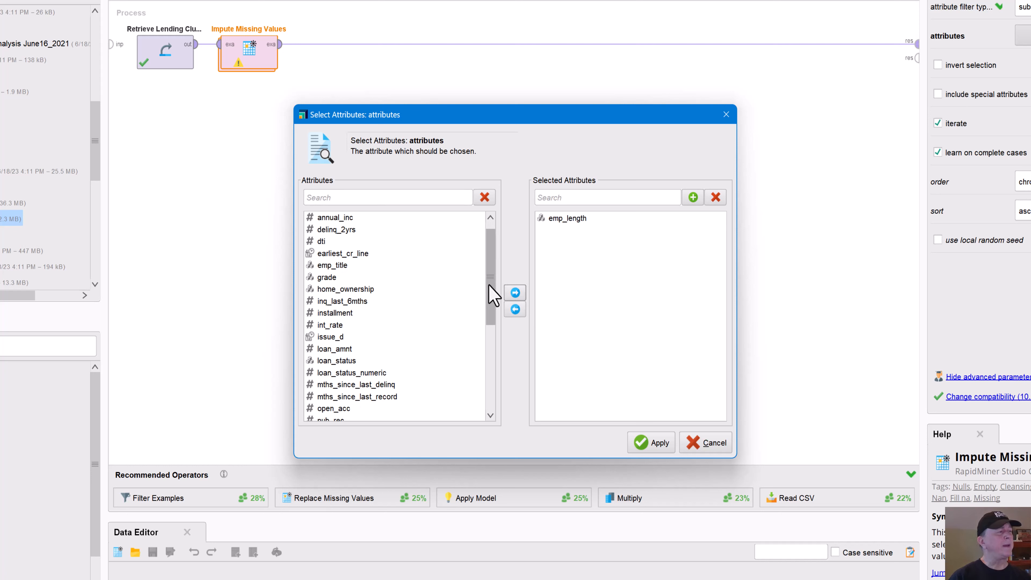
left_click_drag(489, 285, 500, 379)
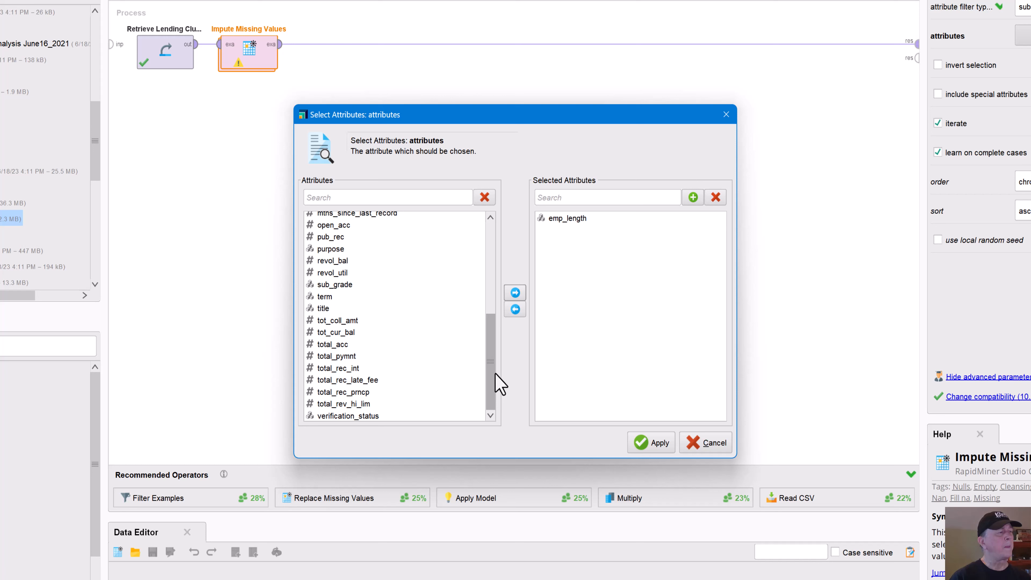
left_click_drag(495, 368, 493, 277)
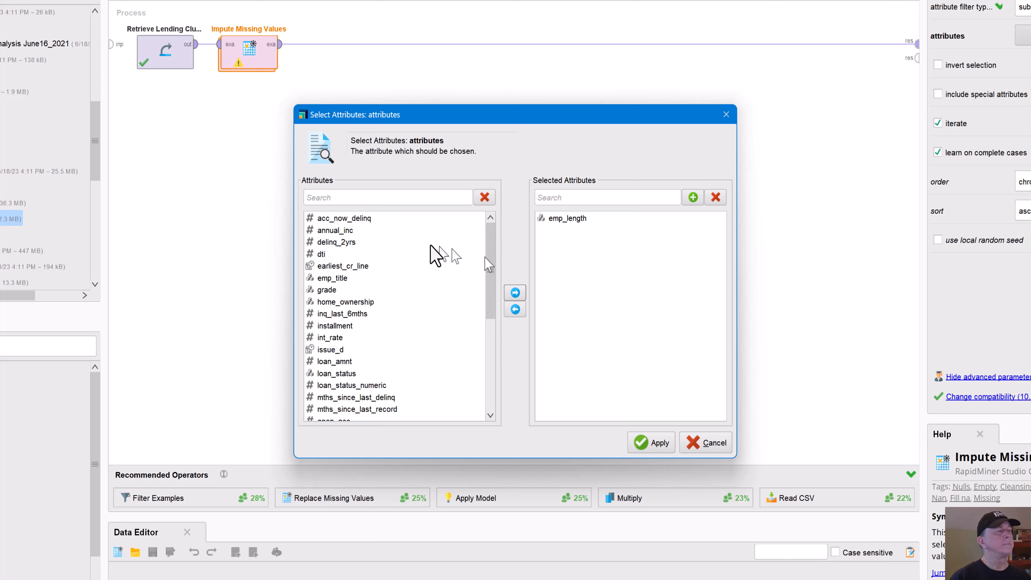
left_click(328, 230)
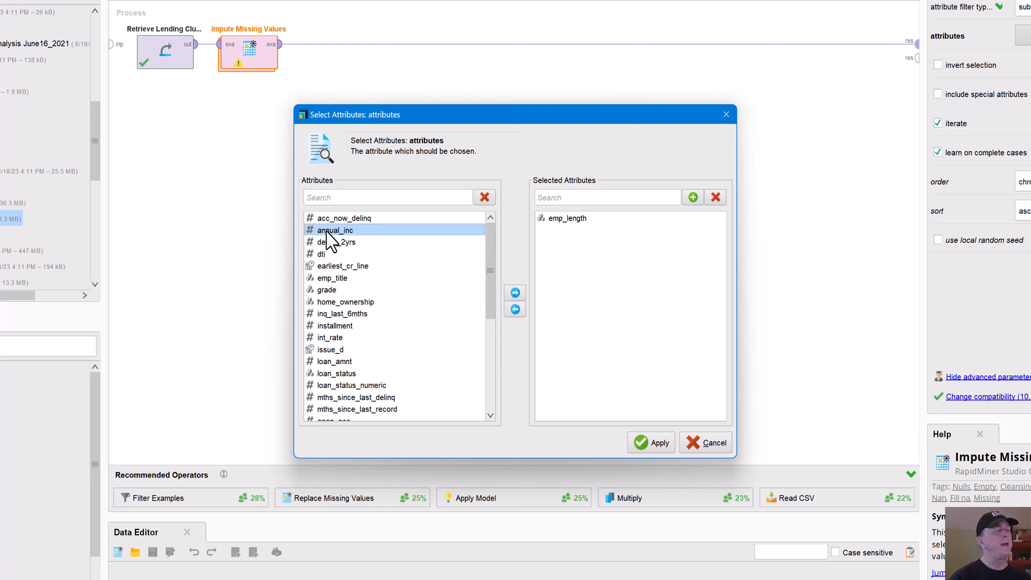
double_click(327, 231)
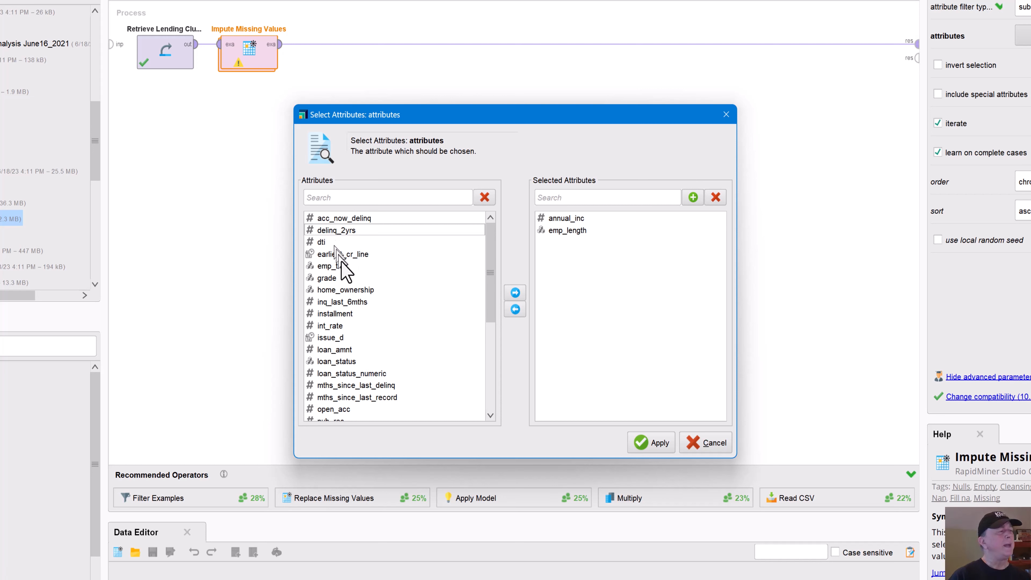
Step: Add revol_bal and revol_util to the selected attributes and apply the attribute selection
scroll(368, 321, "down", 3)
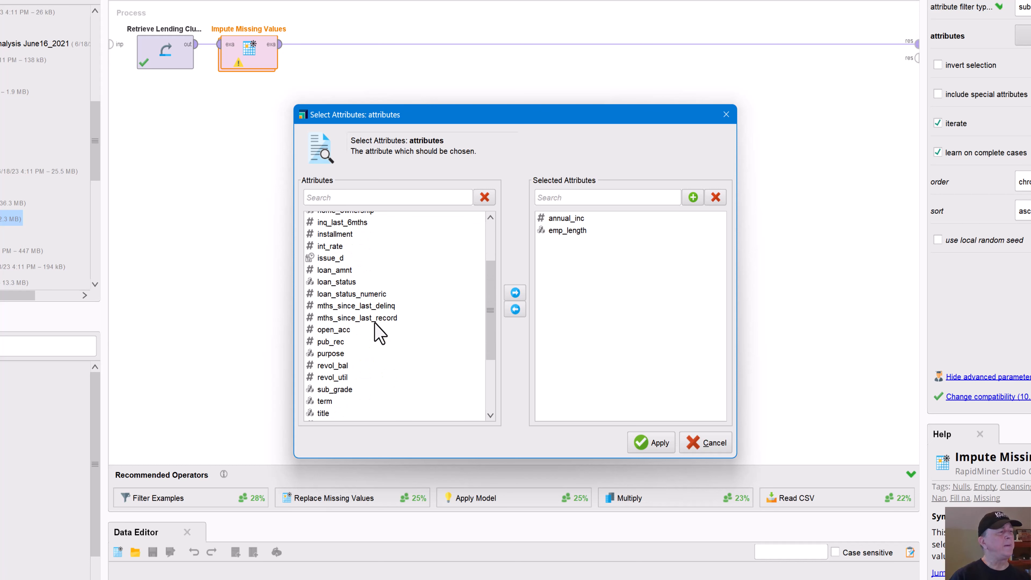
scroll(375, 324, "down", 1)
left_click(324, 327)
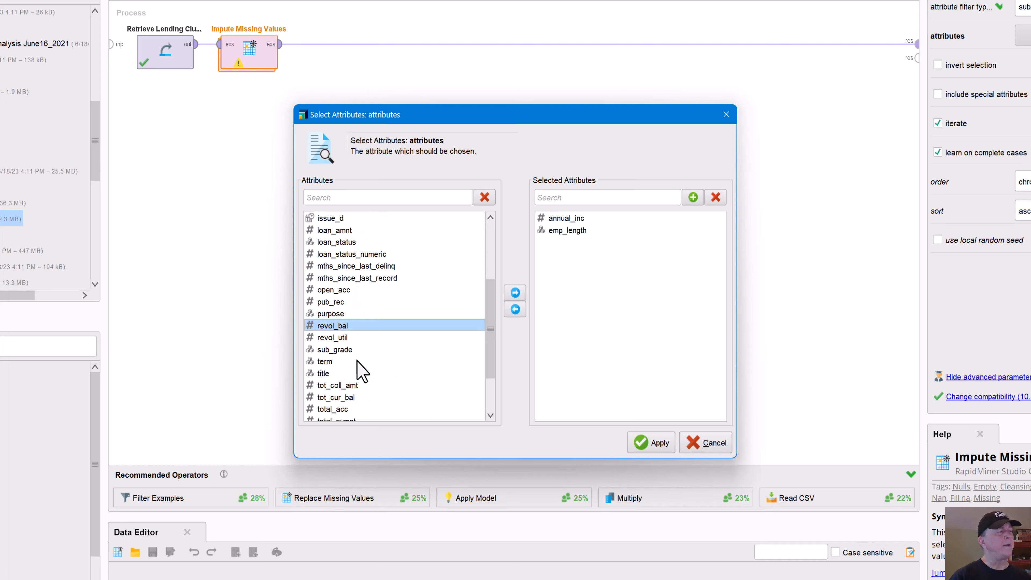
key("shift+Down")
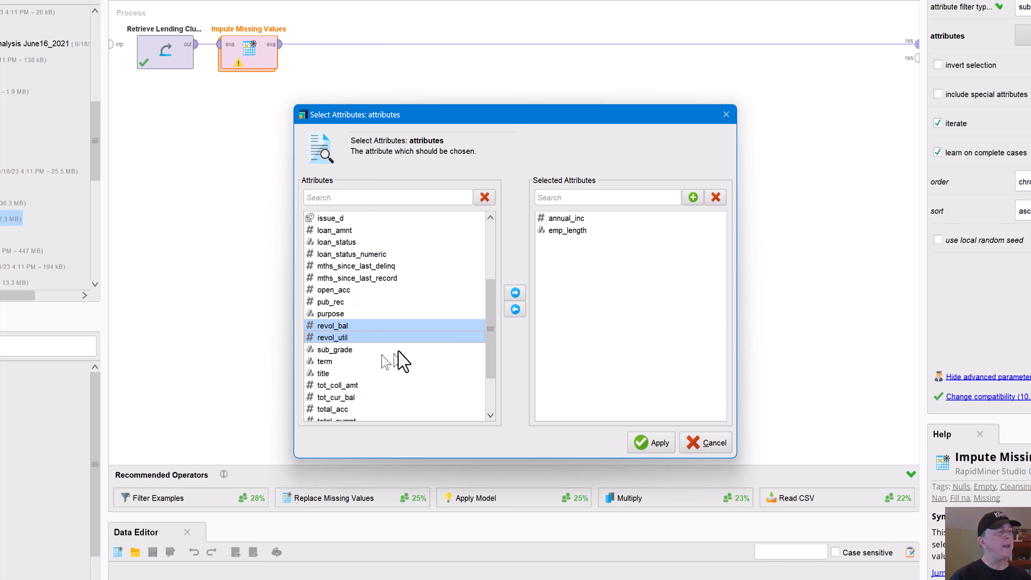
left_click(515, 292)
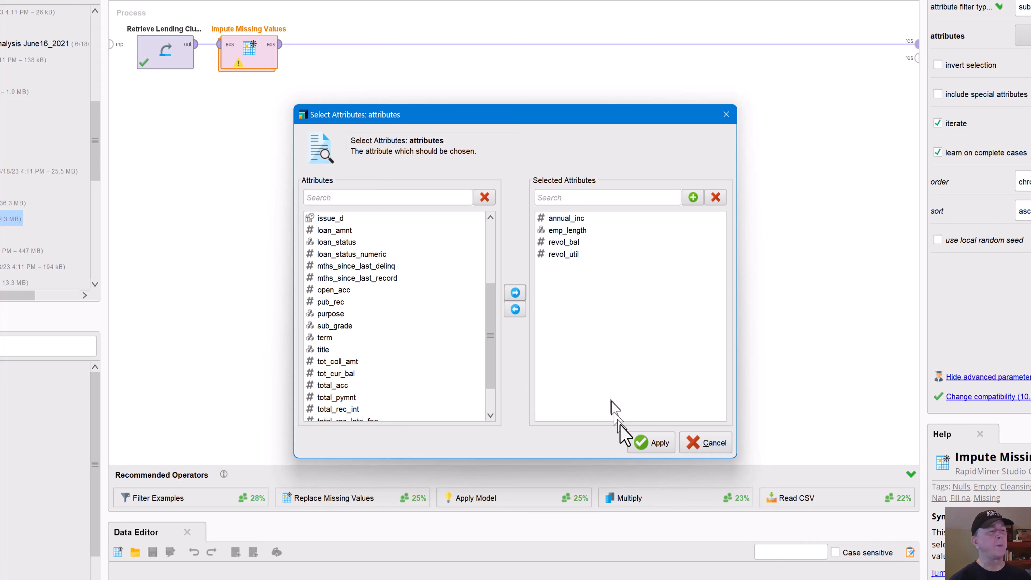
left_click(654, 444)
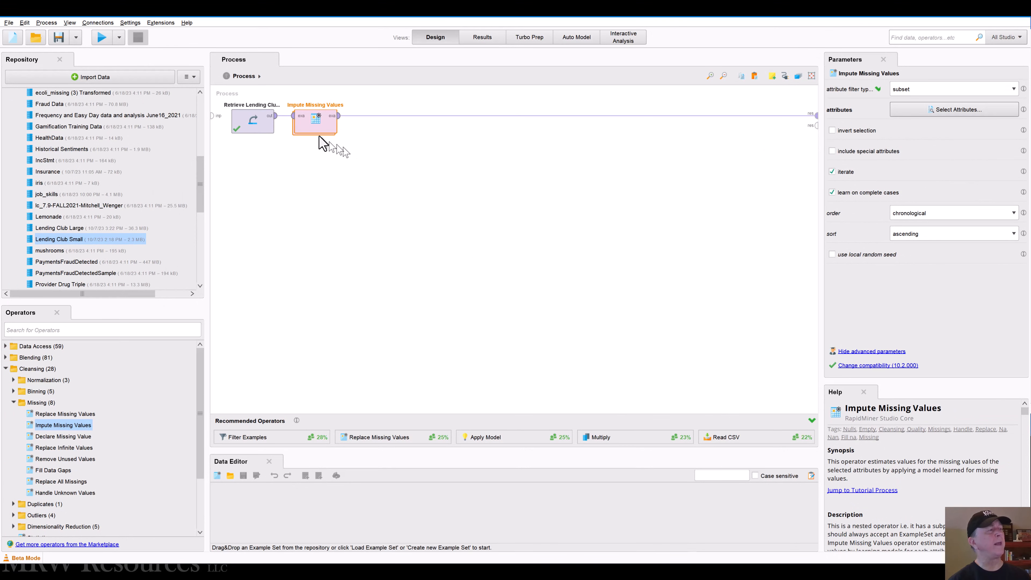
Step: Enter the Impute Missing Values subprocess and place a k-NN operator from the Lazy predictive modeling operators in it
double_click(313, 130)
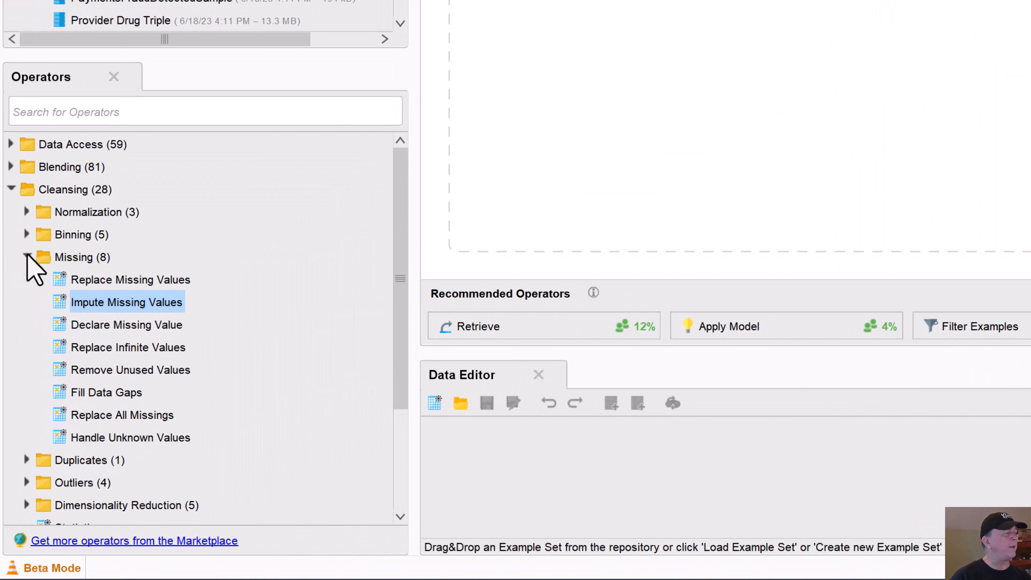
left_click(27, 256)
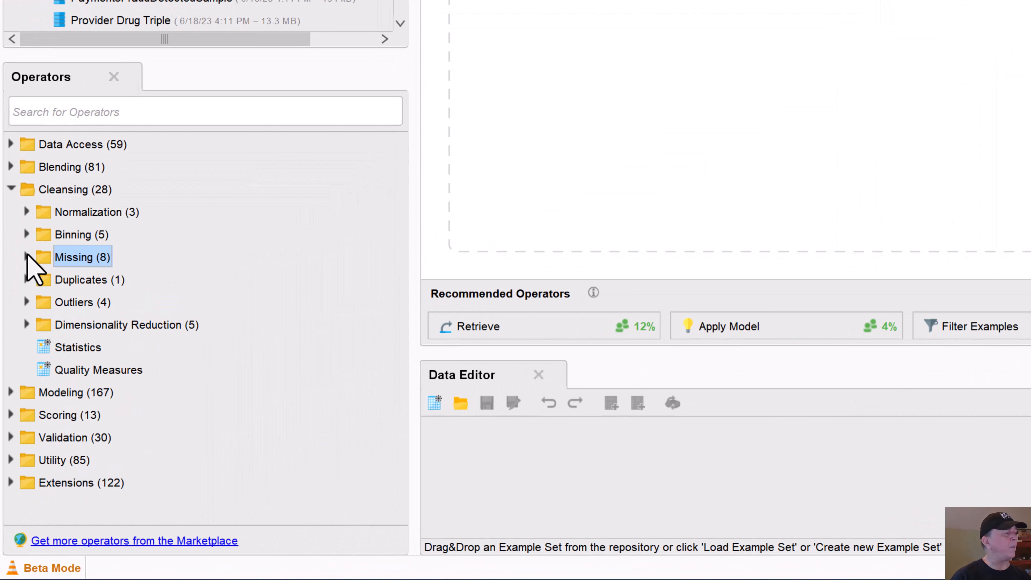
left_click(9, 189)
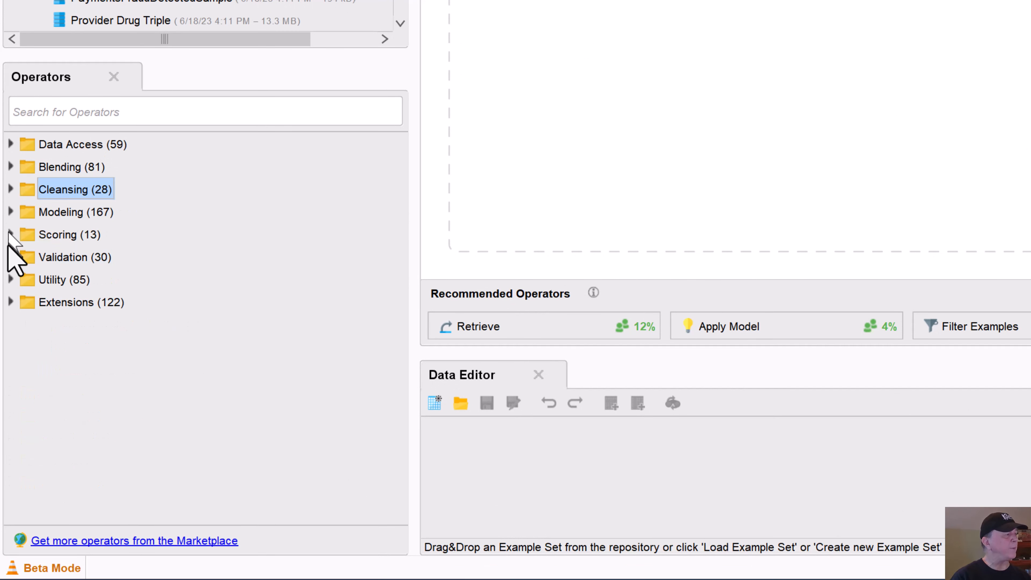
left_click(9, 211)
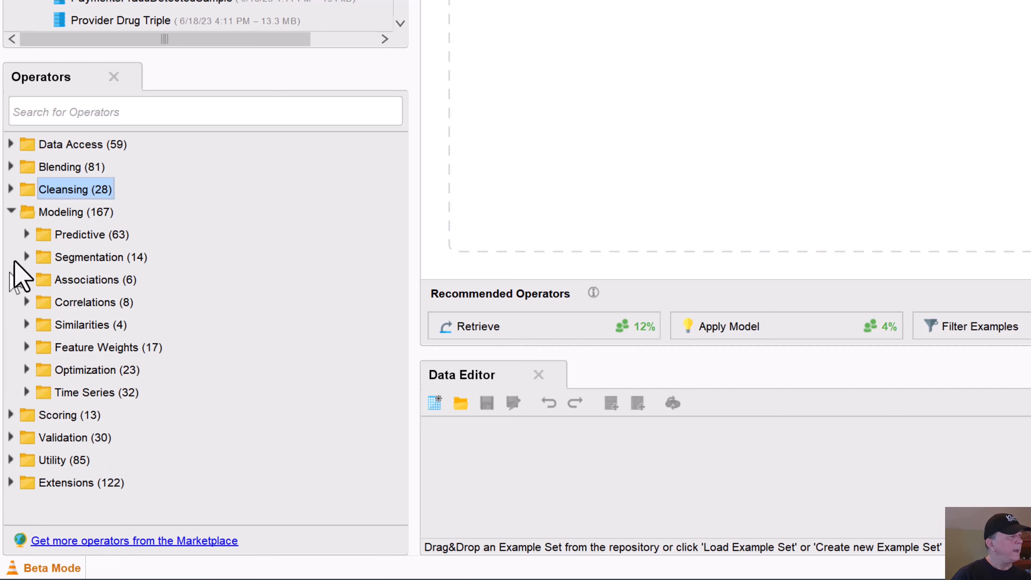
left_click(26, 235)
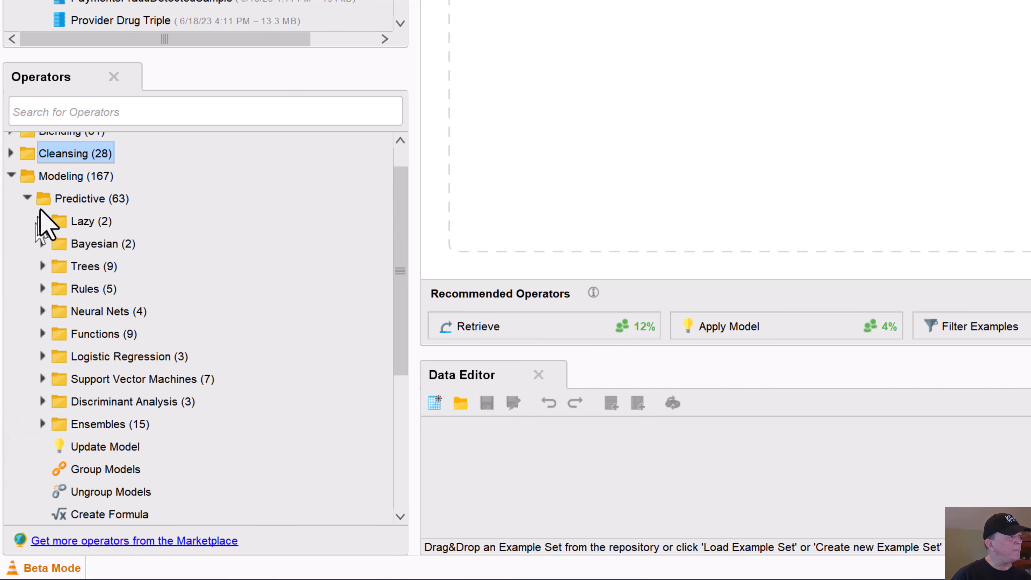
left_click(42, 221)
left_click_drag(98, 266, 561, 0)
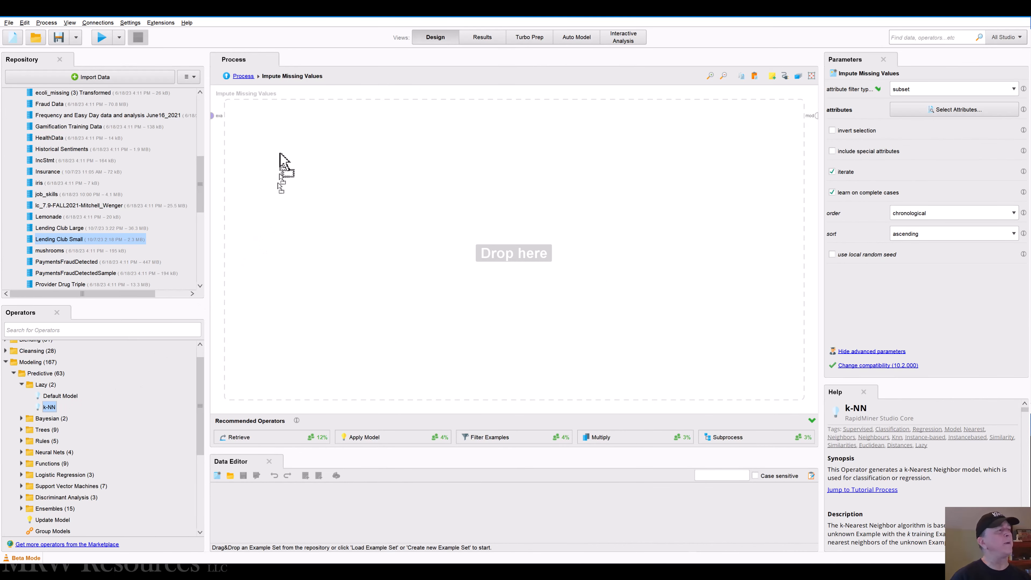
left_click_drag(279, 153, 284, 123)
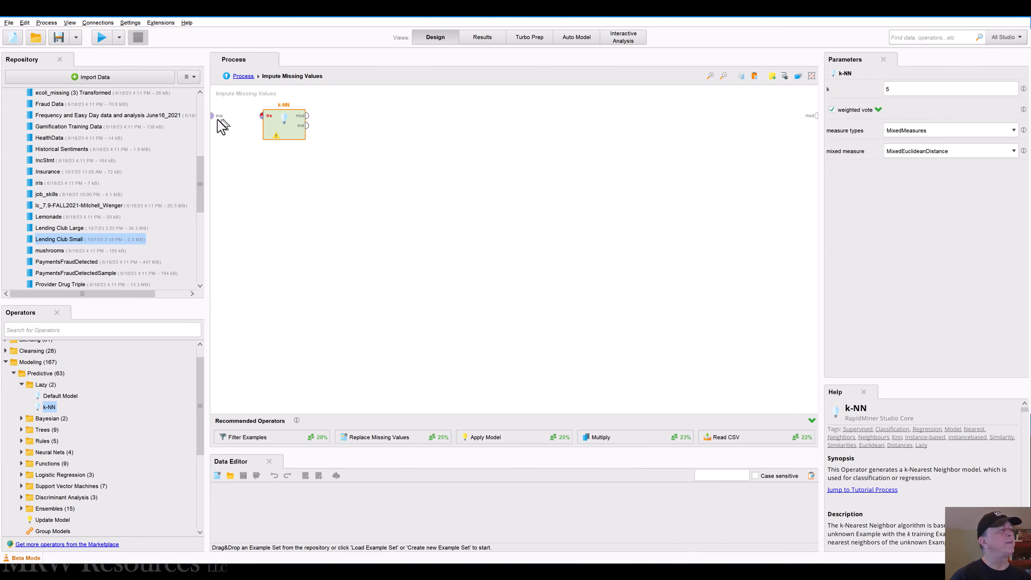
Step: Connect the subprocess's example set input to k-NN's training port and k-NN's model output to the subprocess's model port
left_click_drag(212, 116, 262, 116)
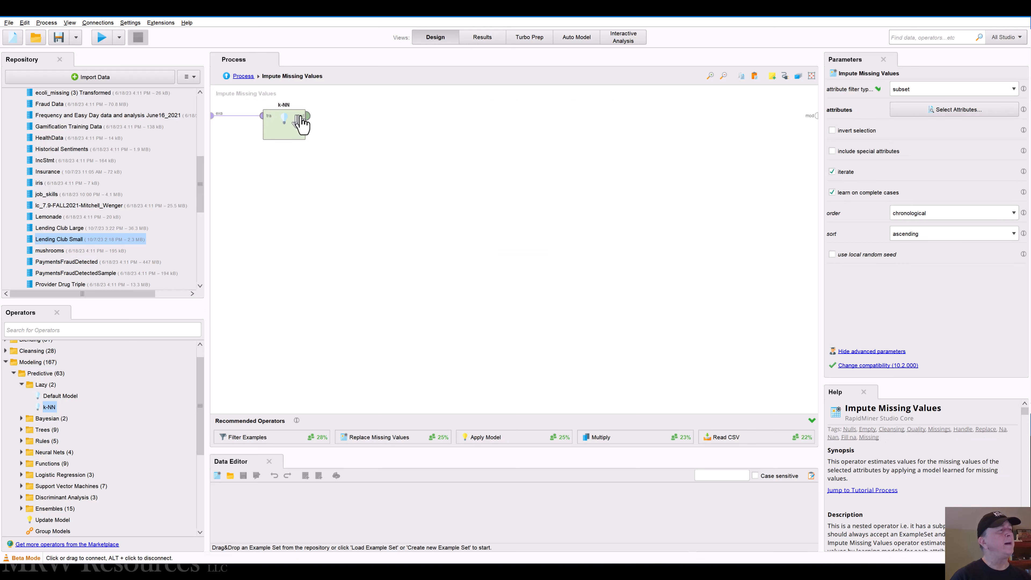
left_click(307, 116)
left_click(816, 116)
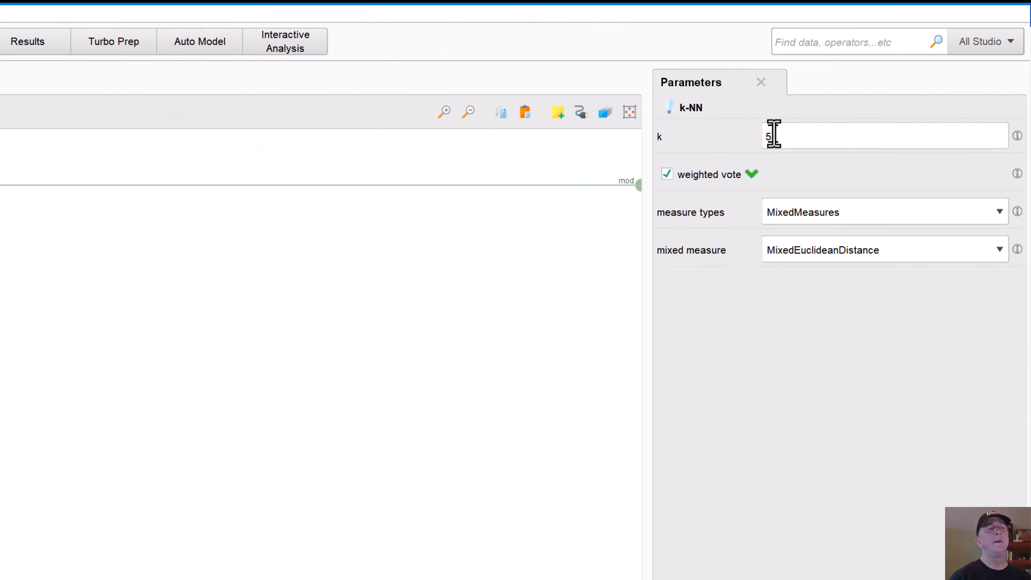
Step: Set k of the k-NN operator to 2 and return to the main process
left_click(886, 87)
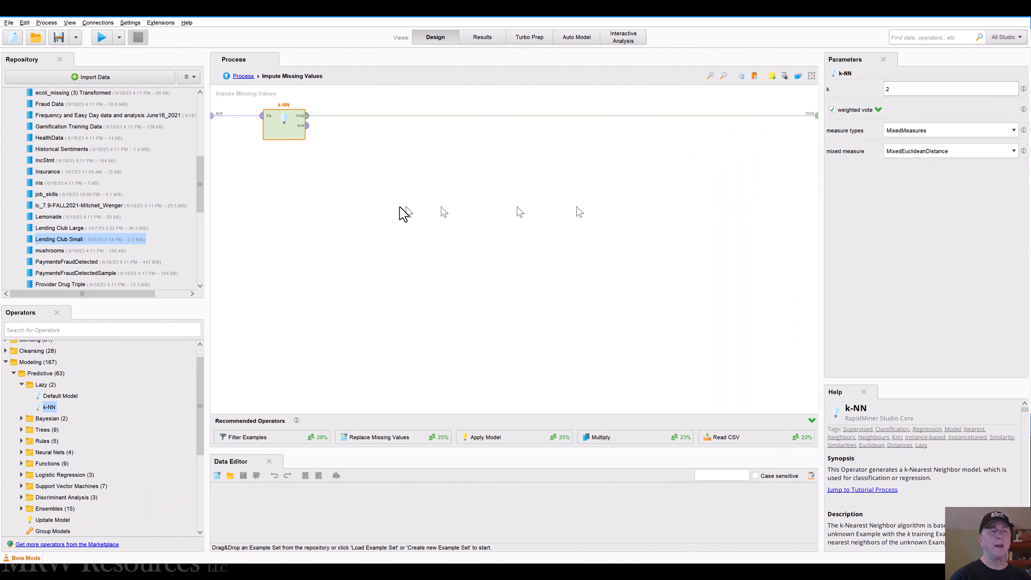
left_click(376, 207)
left_click(243, 77)
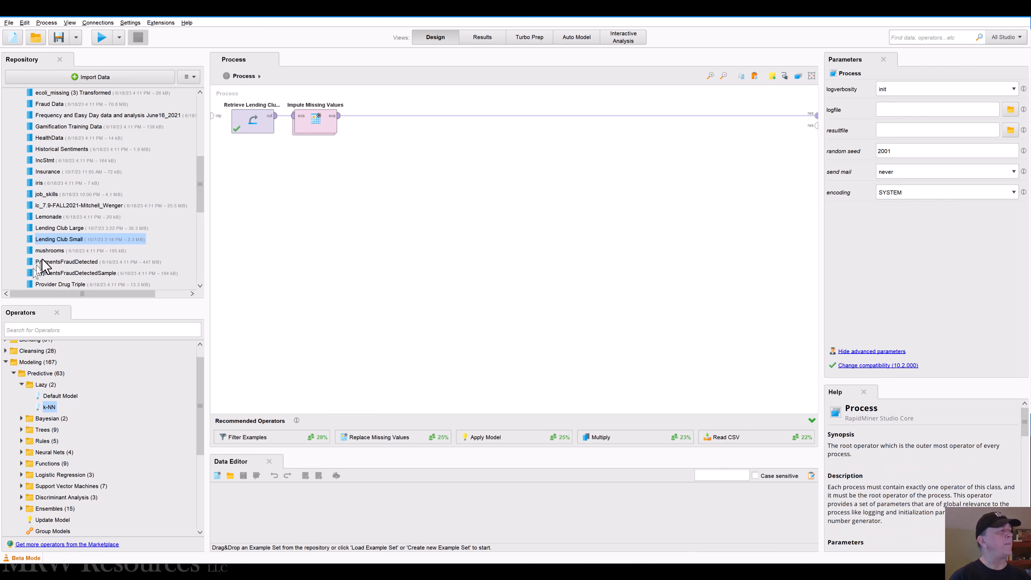
Step: Examine the missing value statistics of the original Lending Club Small data set, and return to the process design
double_click(59, 239)
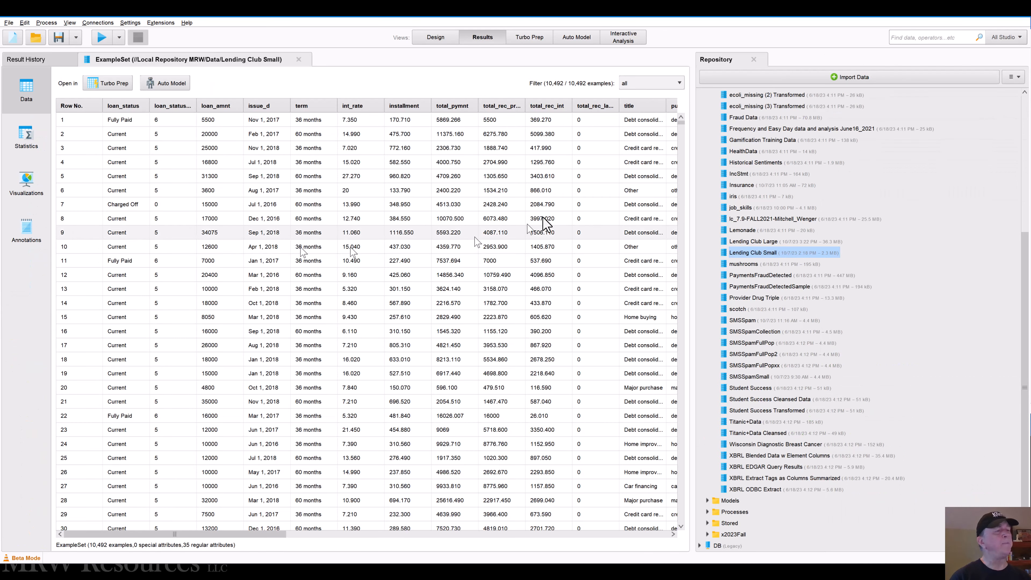
left_click(34, 138)
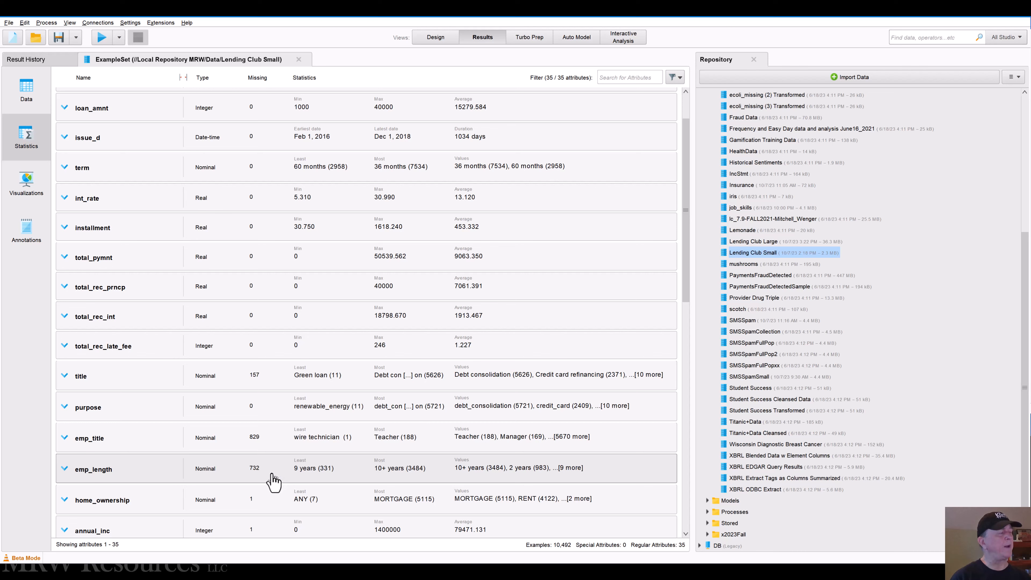
left_click(435, 38)
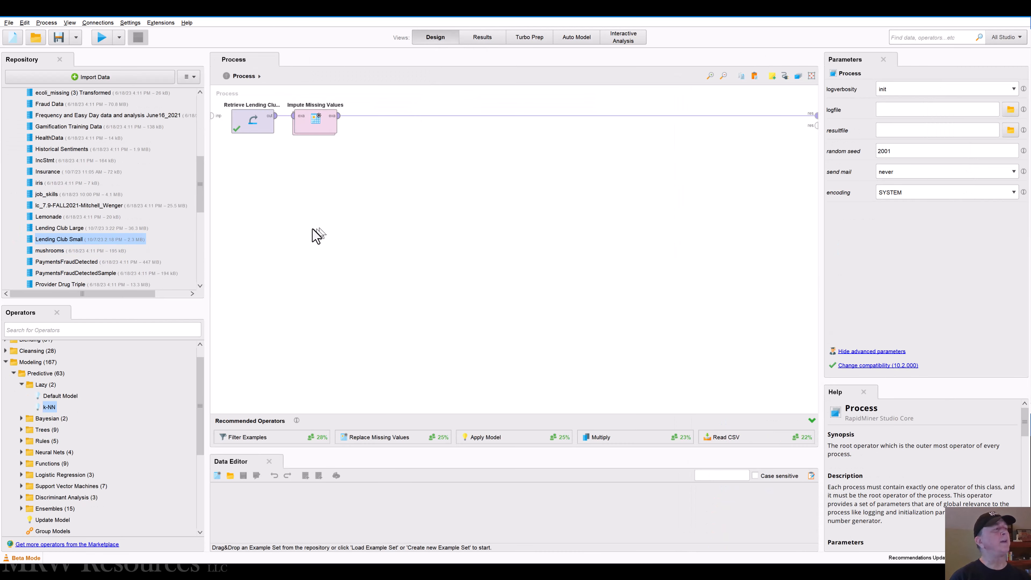
Step: Save and run the process, and expand the statistics of emp_length in the Impute Missing Values results
left_click(101, 37)
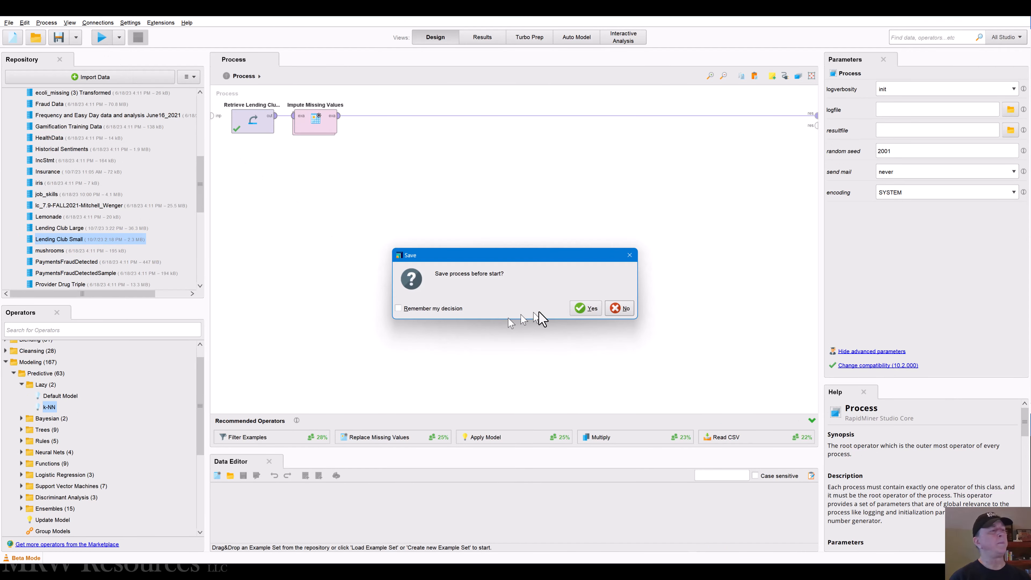
left_click(586, 309)
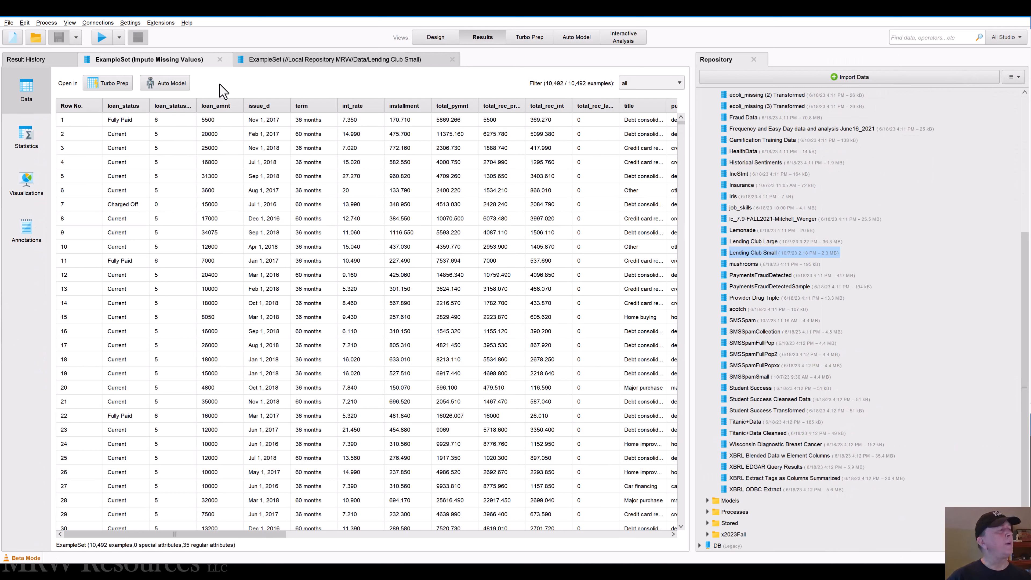
left_click(25, 136)
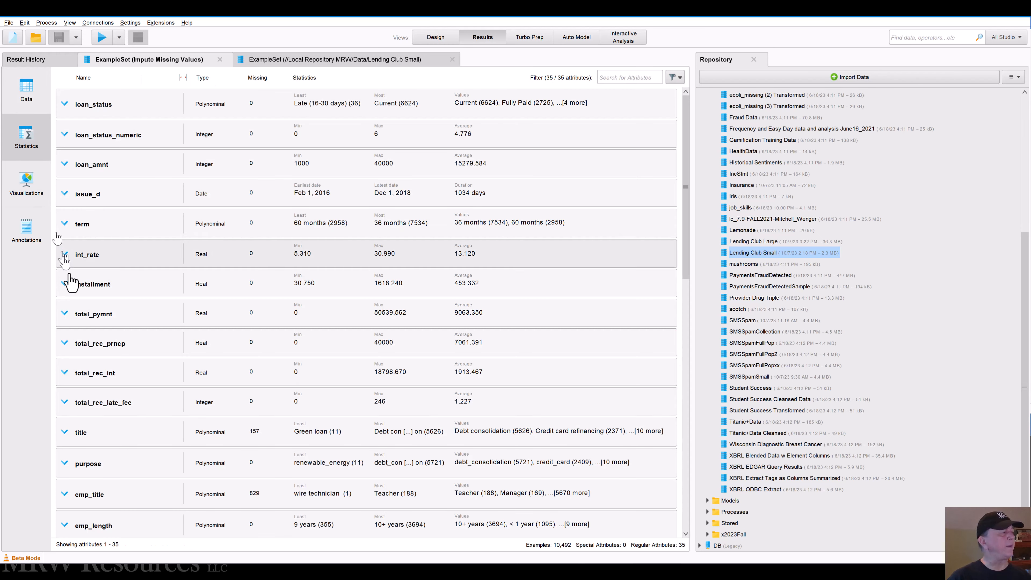
scroll(131, 479, "down", 2)
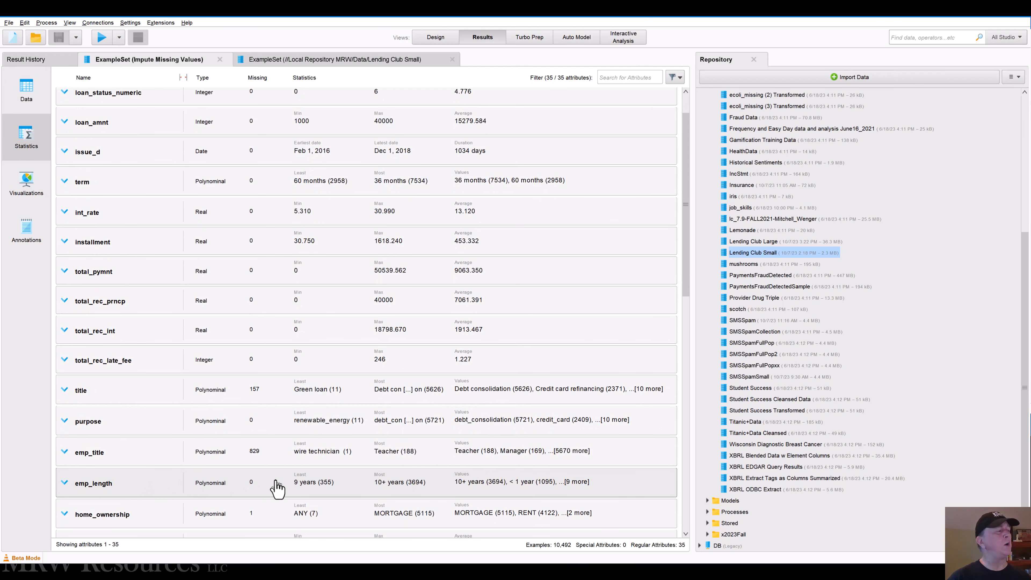
left_click(65, 484)
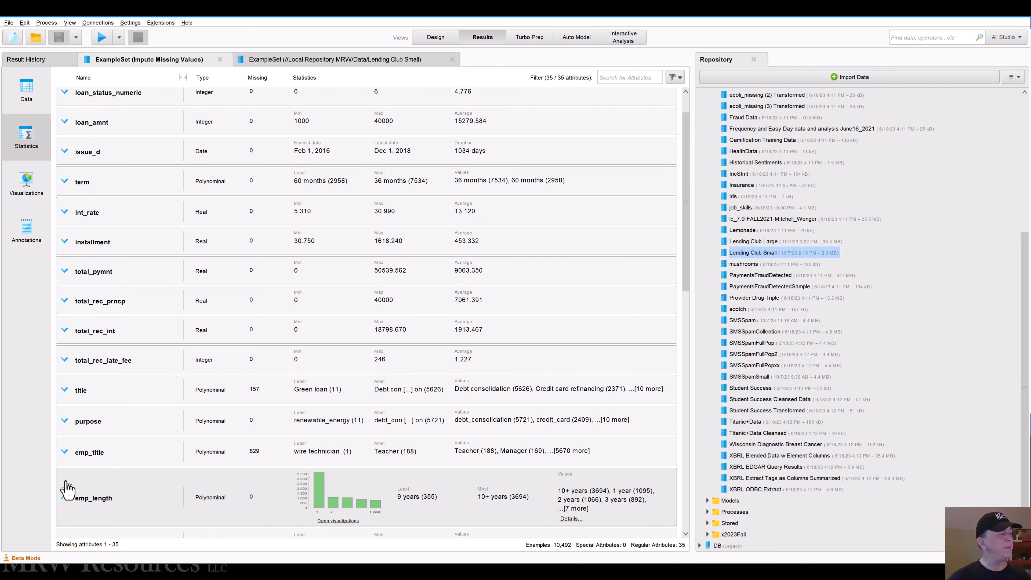
Step: Examine the emp_length and annual_inc columns in the data table of the Impute Missing Values results
left_click(27, 99)
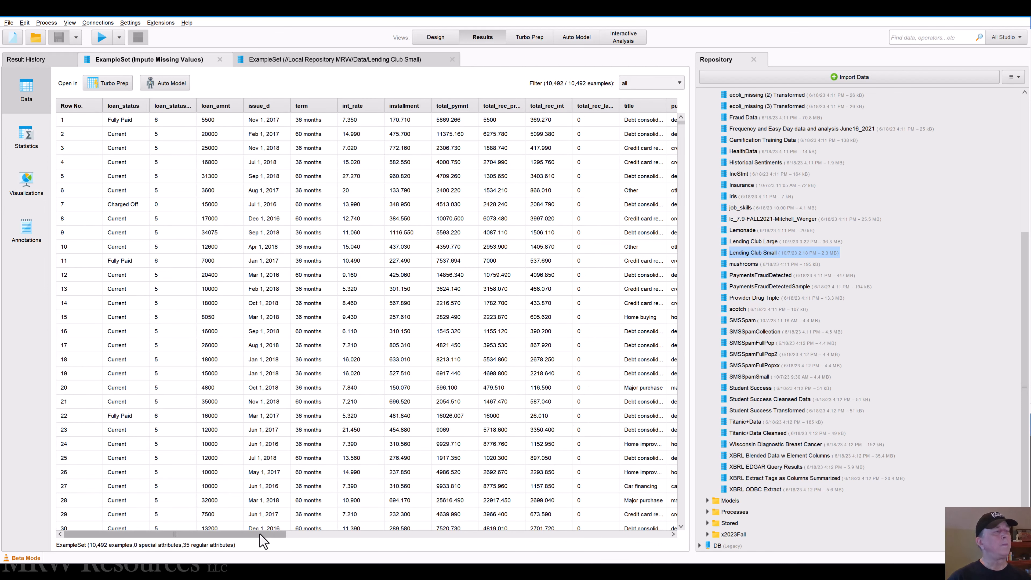
left_click_drag(260, 534, 366, 537)
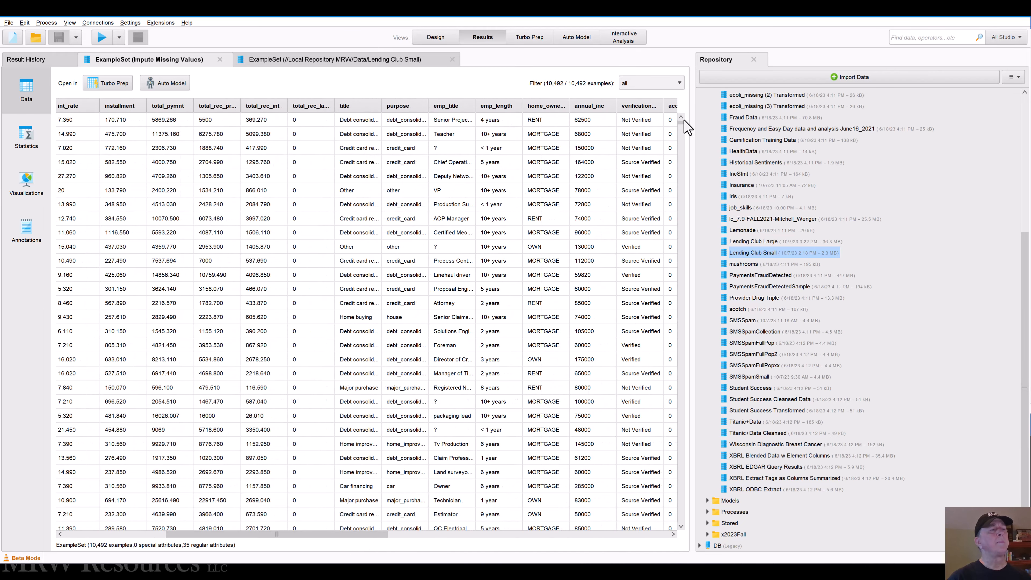
left_click_drag(682, 123, 661, 101)
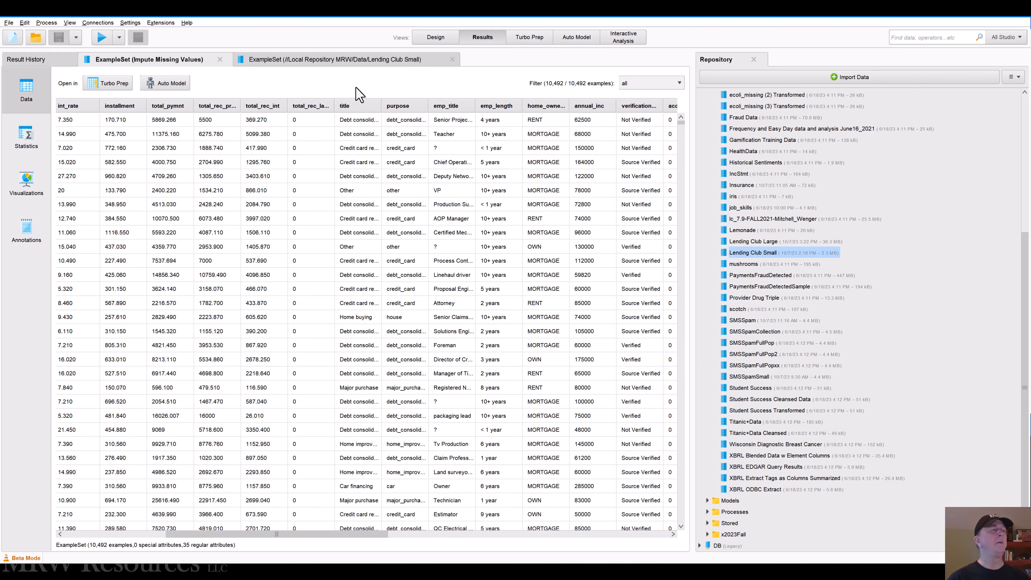
Step: Return to the process design and remove the Impute Missing Values operator
left_click(435, 37)
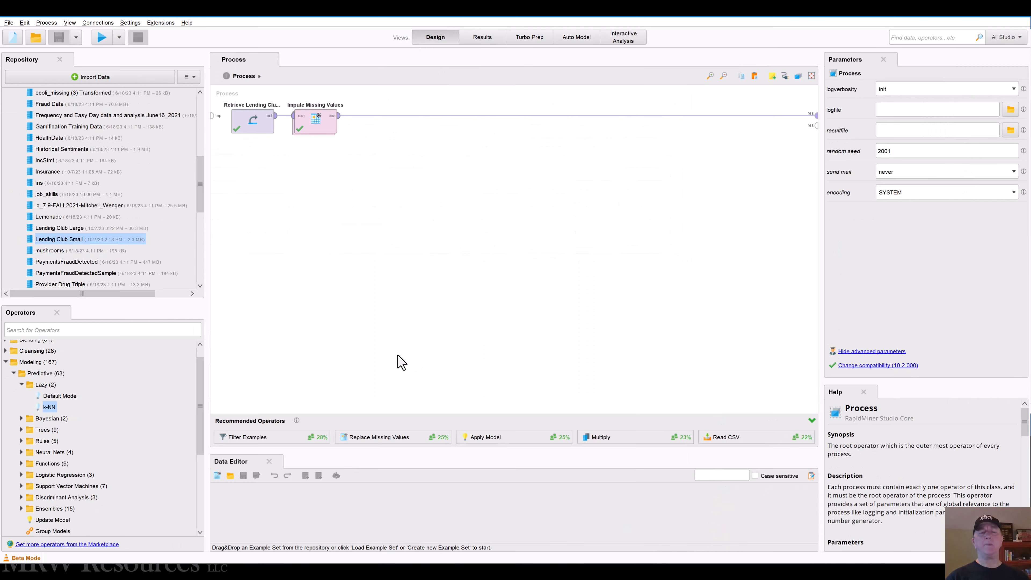
left_click(312, 133)
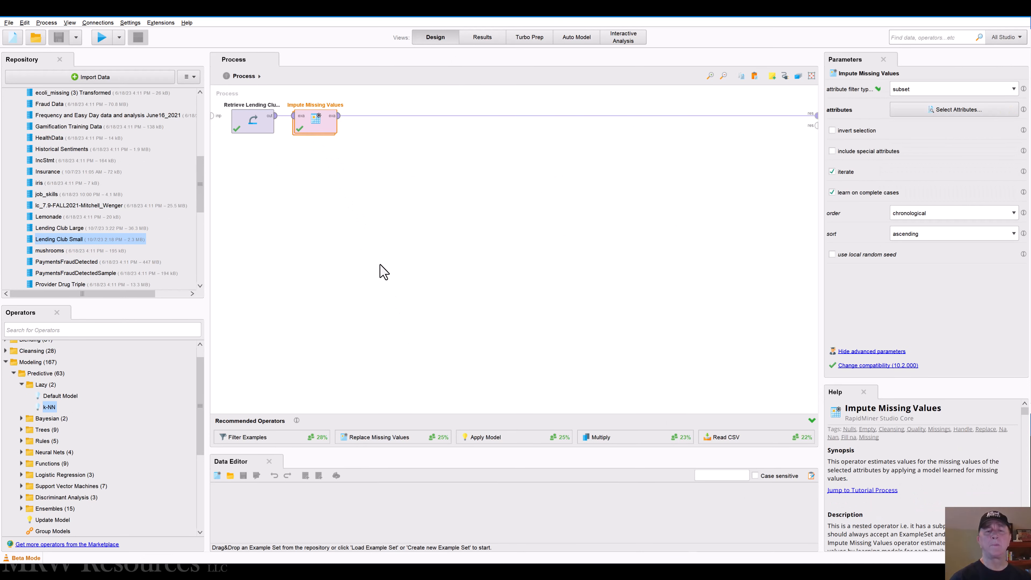
key("Delete")
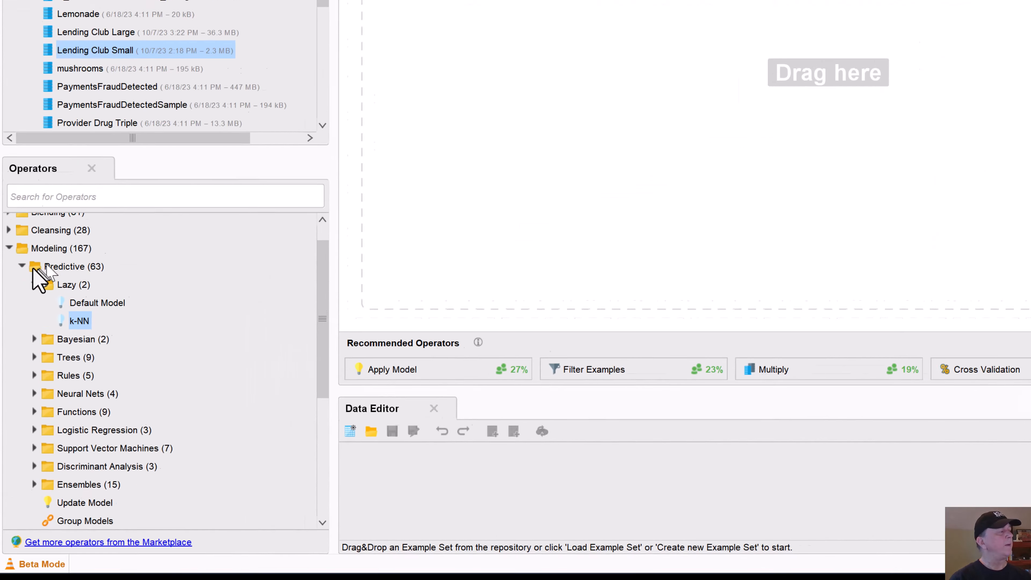
Step: Add the Filter Examples operator from the Blending group to the process, after the Lending Club Small retrieval
left_click(21, 267)
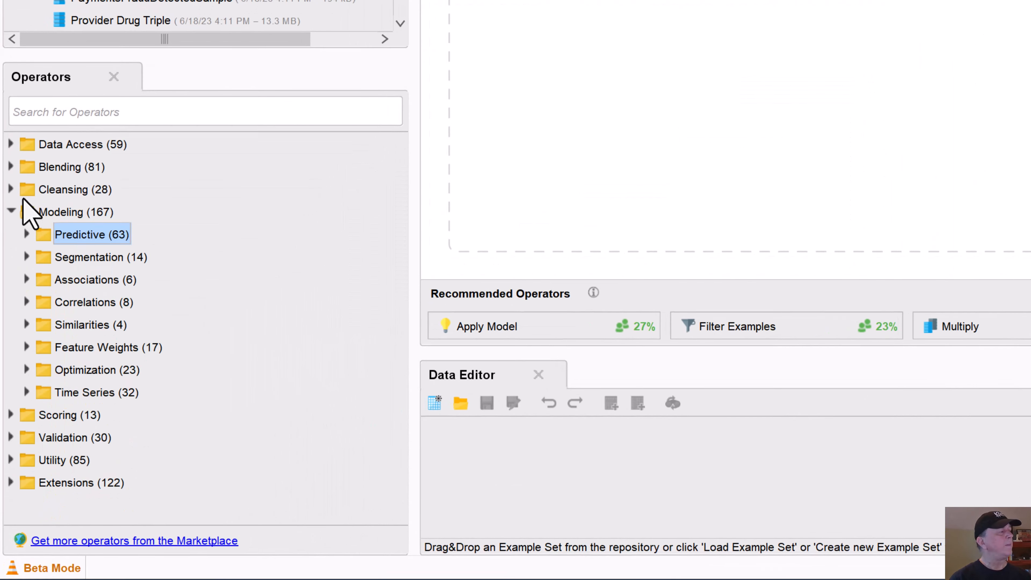
left_click(20, 266)
left_click(9, 277)
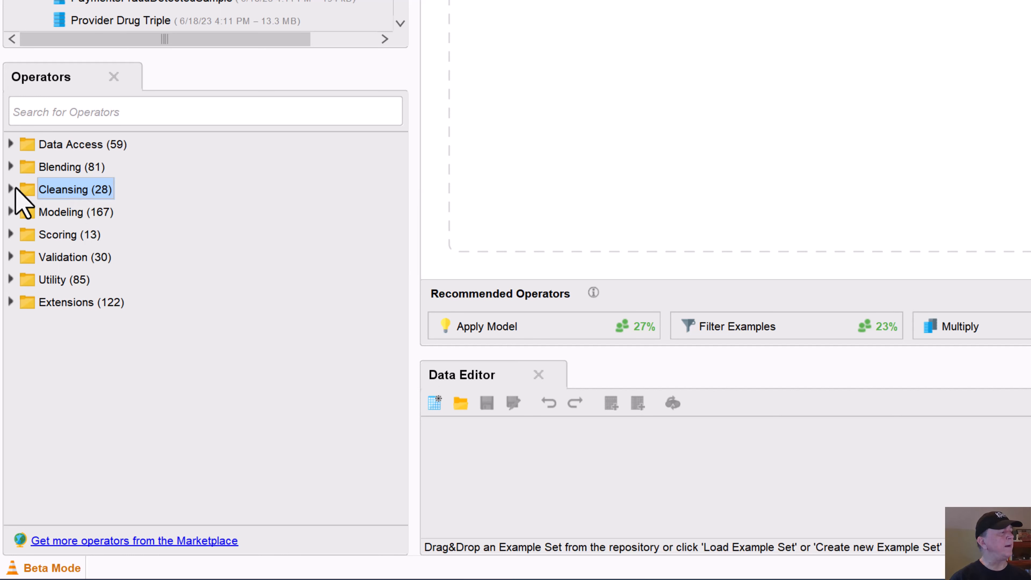
left_click(8, 188)
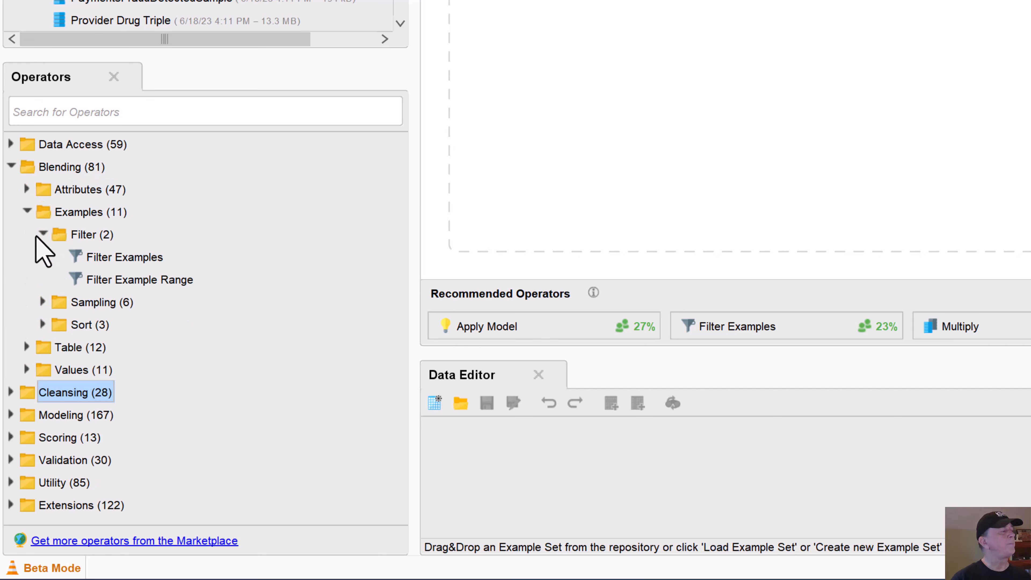
left_click(125, 259)
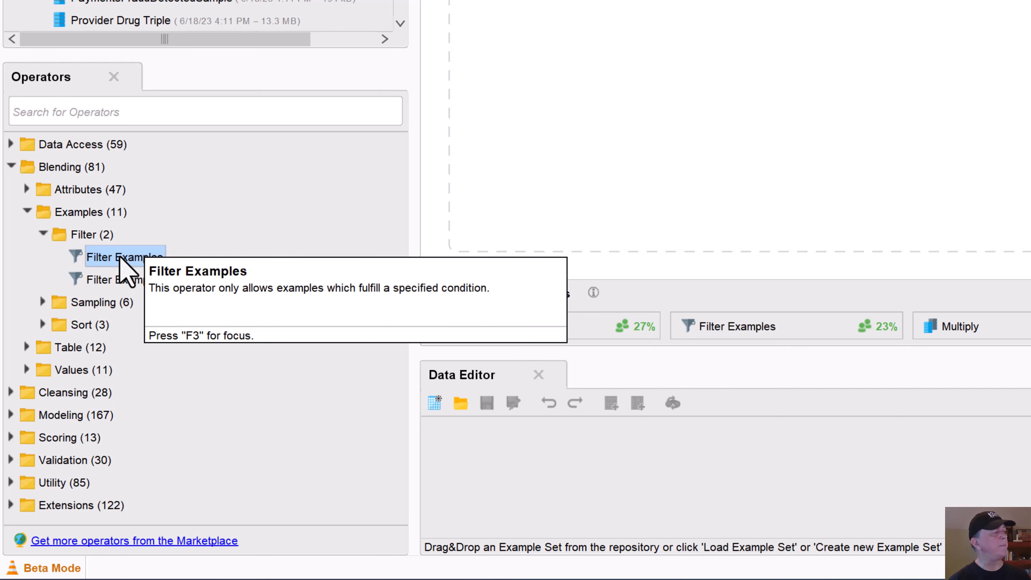
left_click_drag(122, 262, 330, 127)
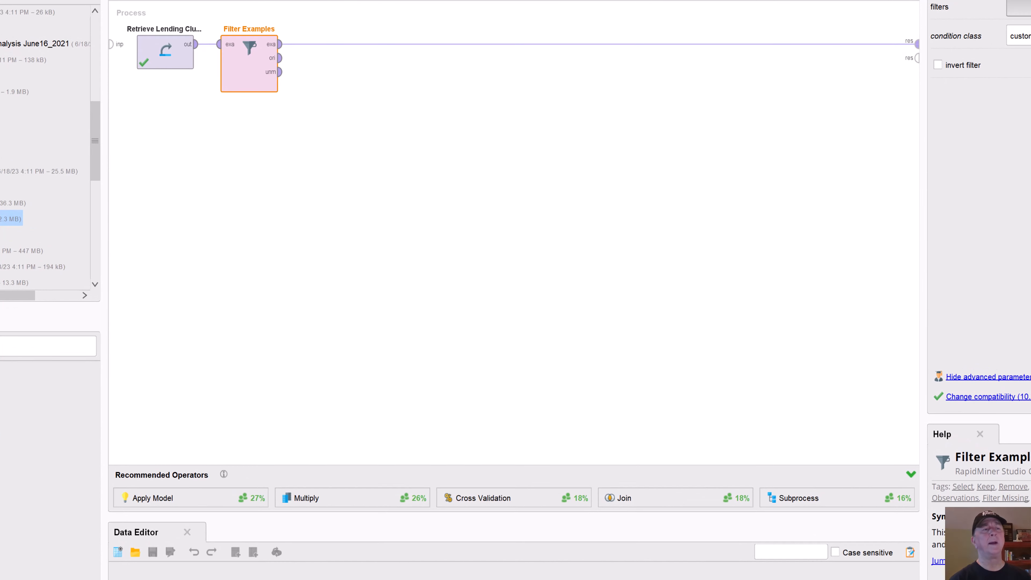
Step: Define a custom filter in Filter Examples that keeps rows where emp_length is not missing
left_click(1019, 7)
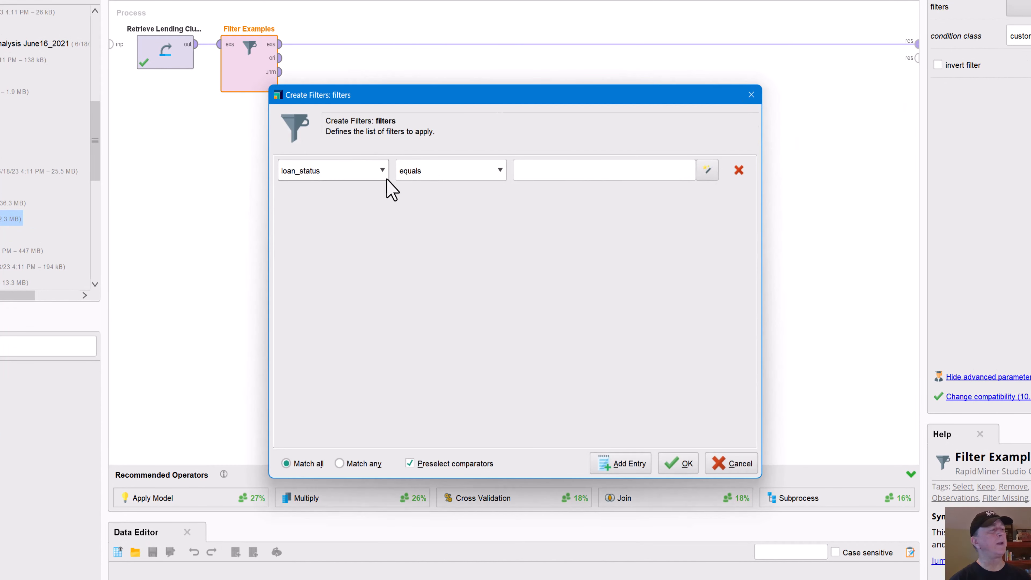
left_click(382, 171)
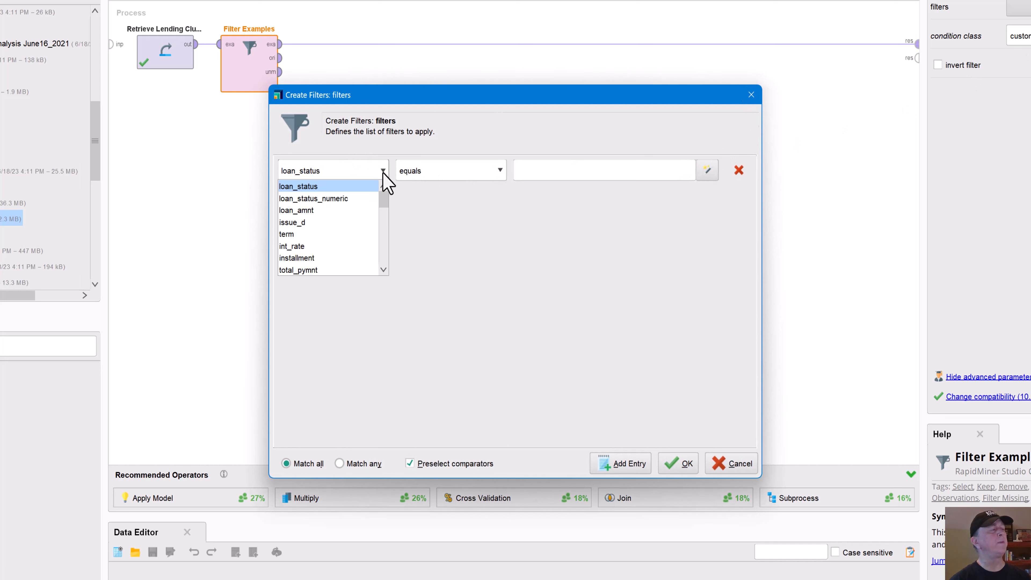
scroll(352, 230, "down", 5)
scroll(343, 249, "down", 6)
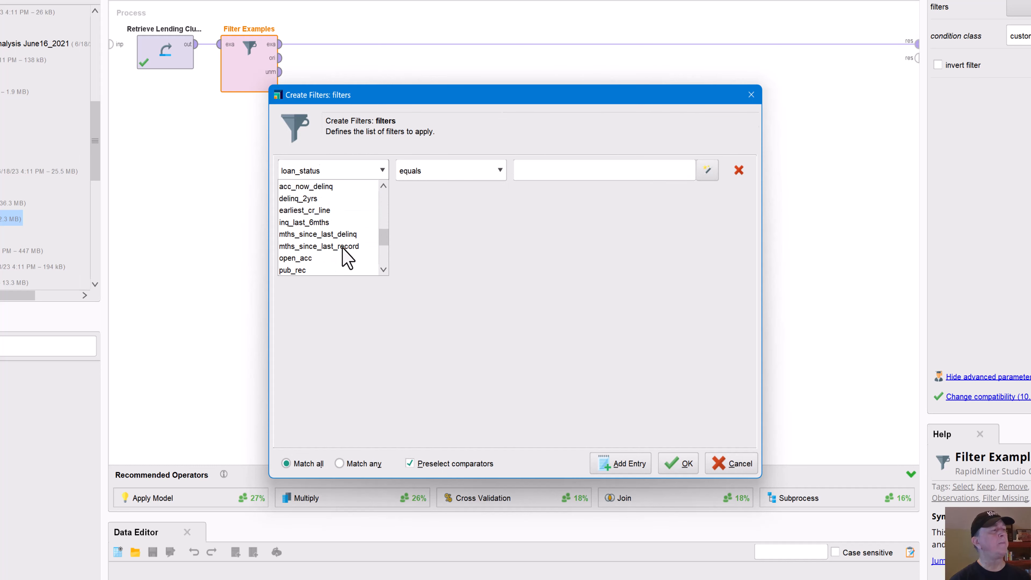
scroll(347, 258, "up", 8)
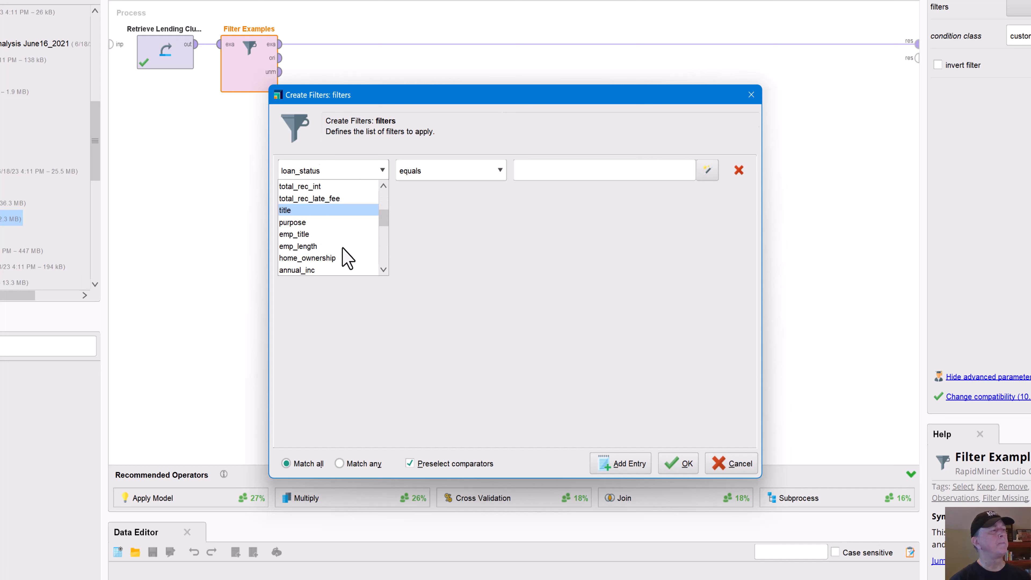
left_click(318, 247)
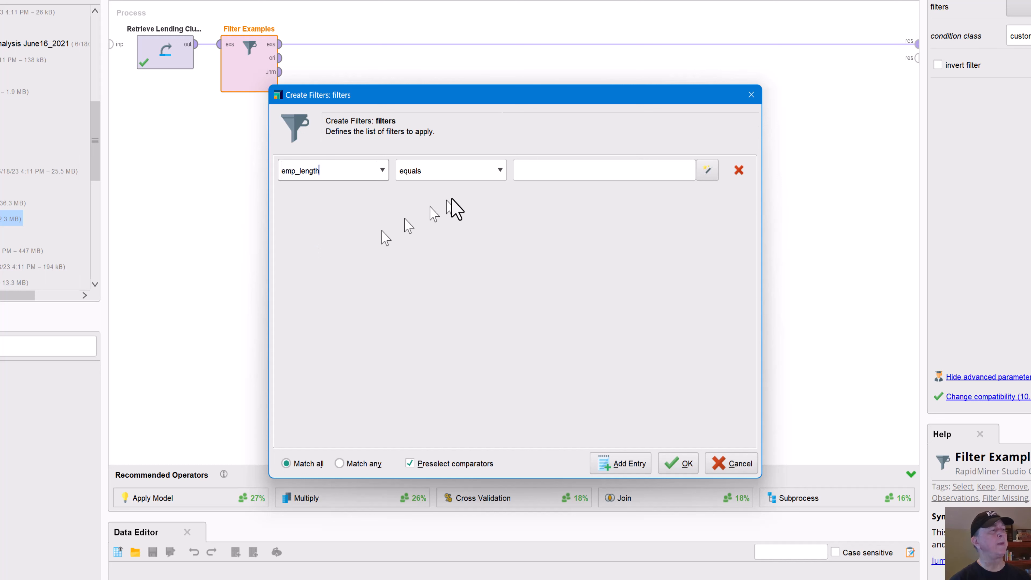
left_click(499, 171)
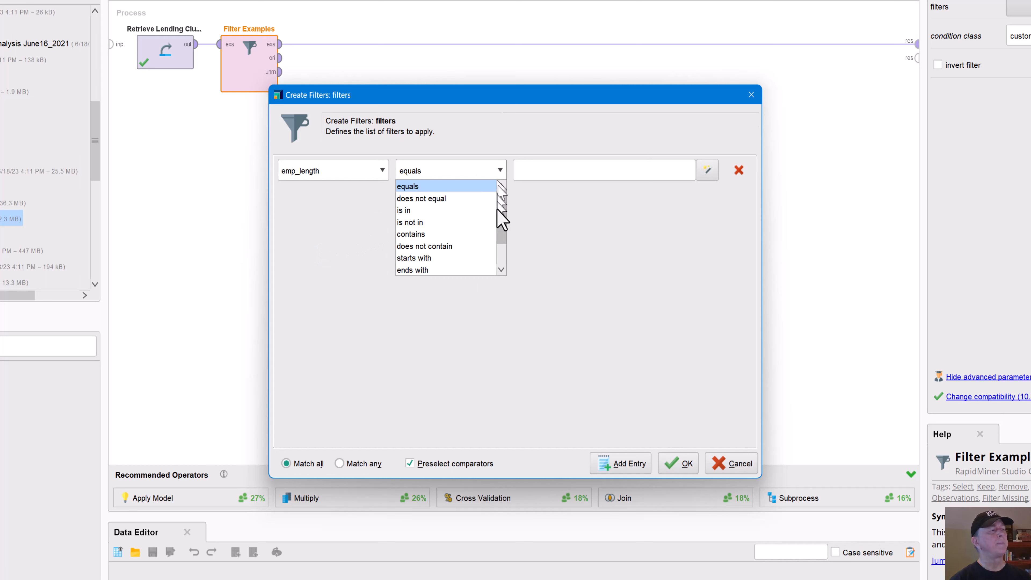
left_click_drag(500, 212, 499, 265)
left_click(434, 270)
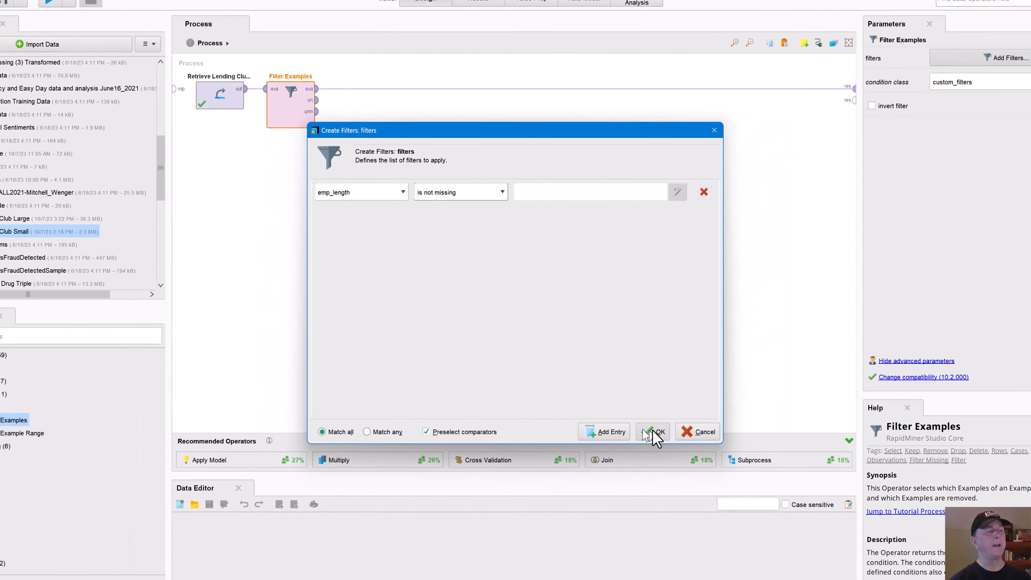
left_click(654, 433)
left_click(389, 231)
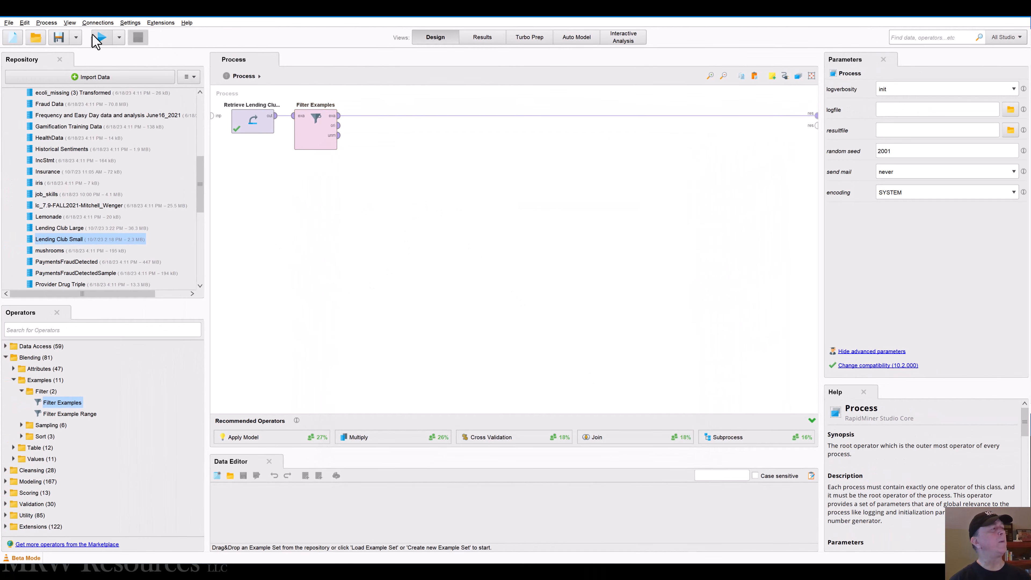
Step: Save and run the process to view the filtered examples, and return to the design to remove Filter Examples
left_click(99, 38)
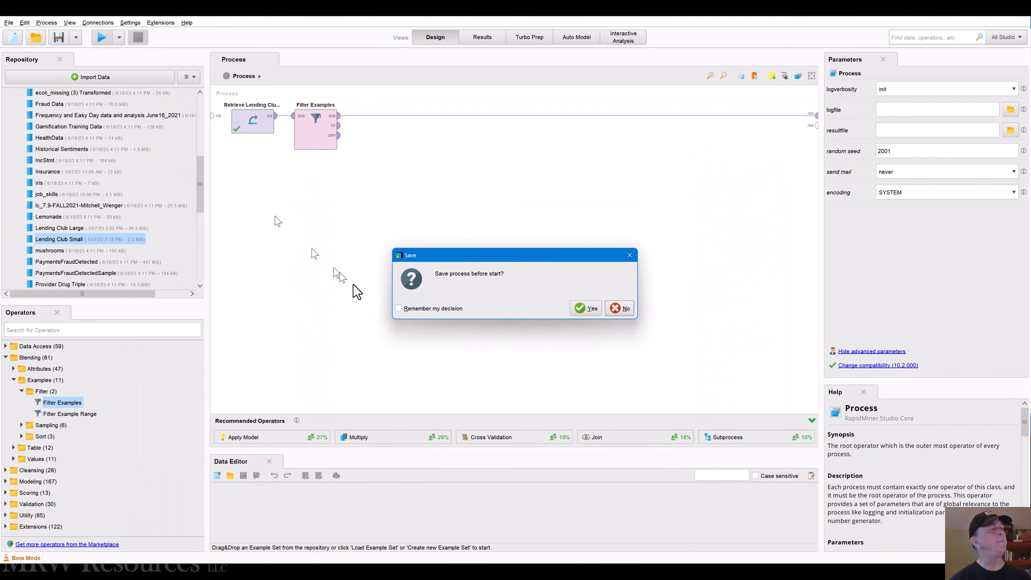
left_click(586, 308)
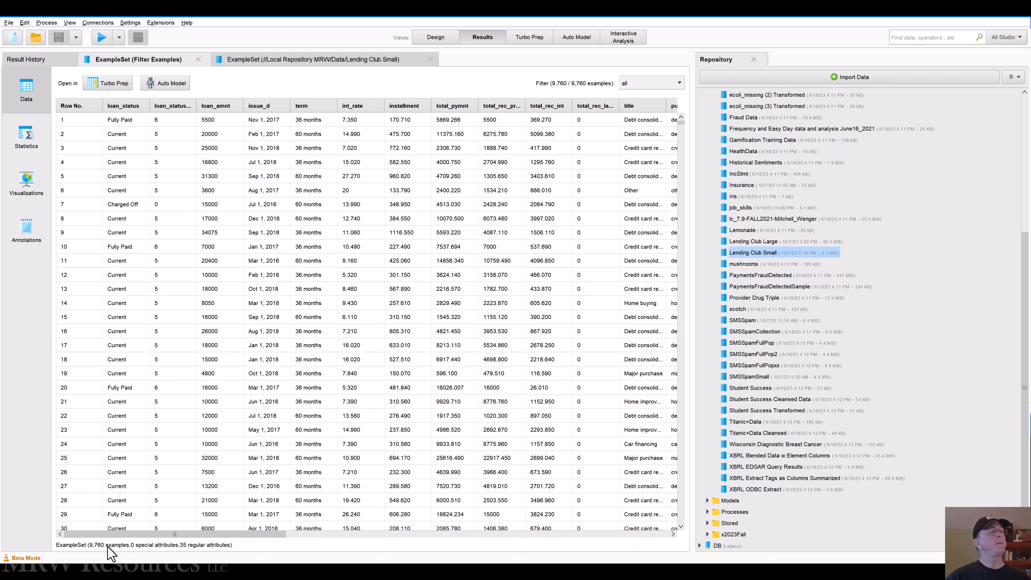
left_click(431, 39)
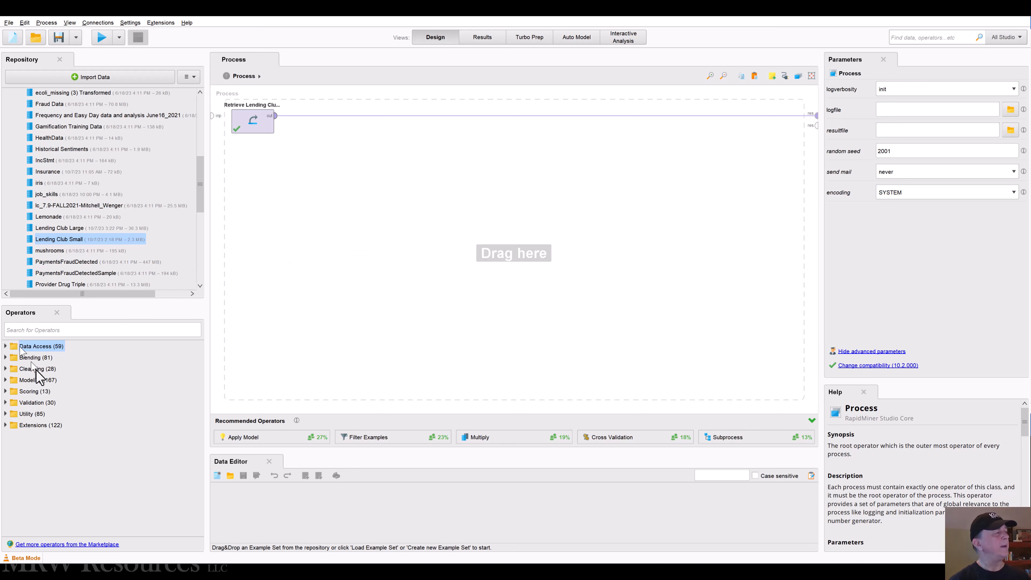
Step: Add Filter Attributes with Missing Values from the Operator Toolbox extension's Blending group after the Lending Club Small retrieval
key("Down")
key("Down")
key("Down")
key("Down")
key("Down")
key("Down")
key("Down")
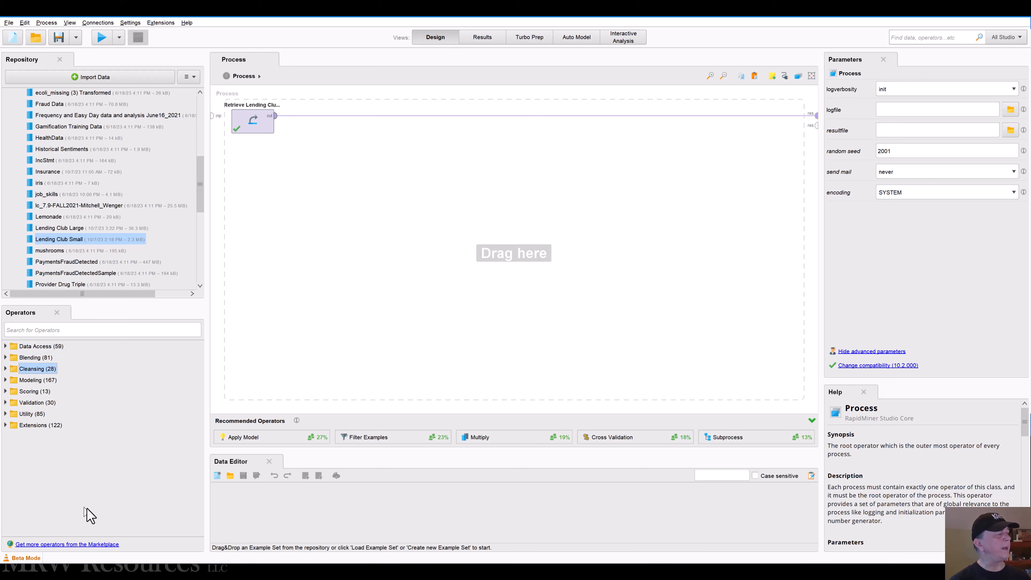
key("Right")
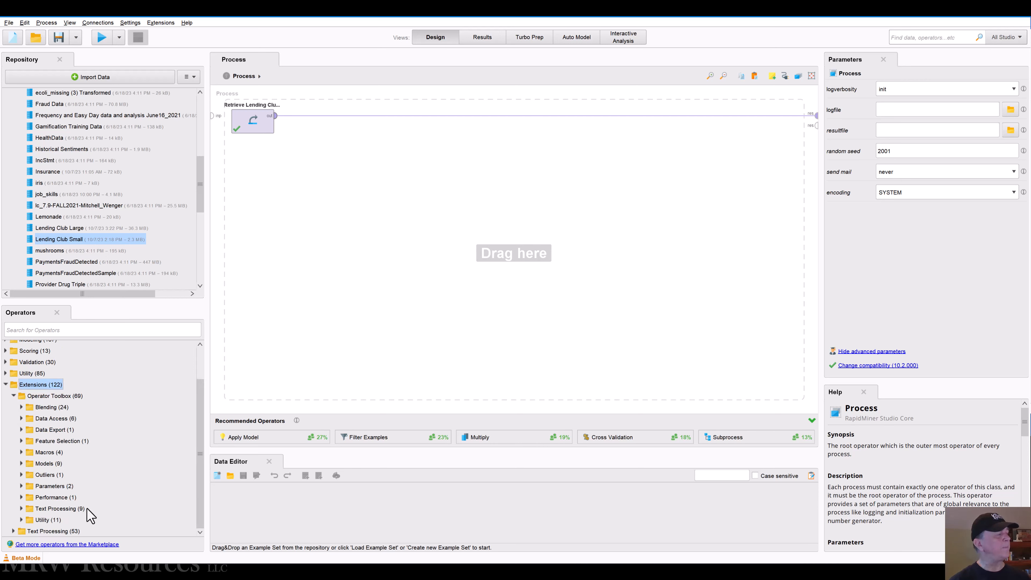
key("Down")
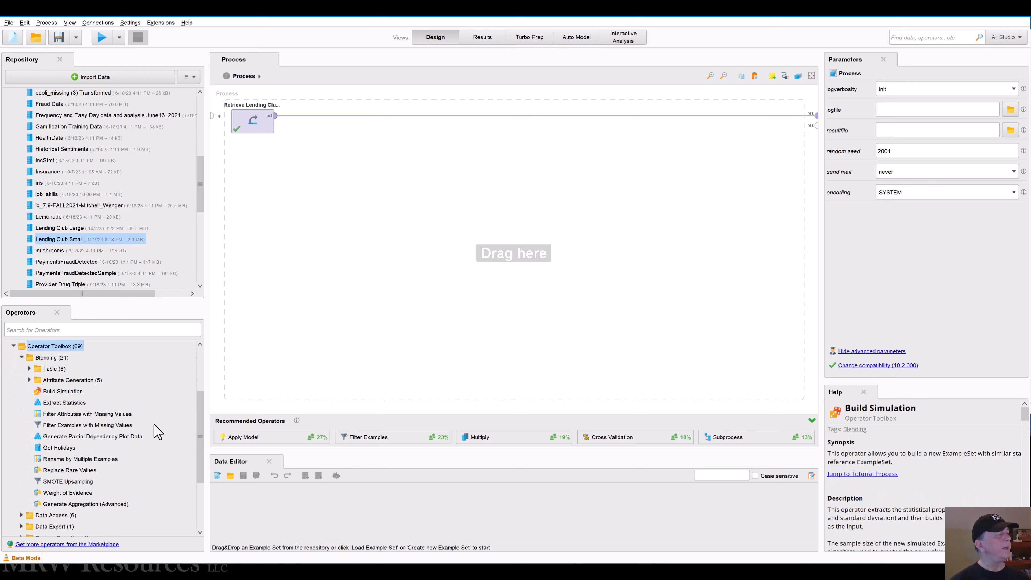
key("Down")
key("Down")
key("Down")
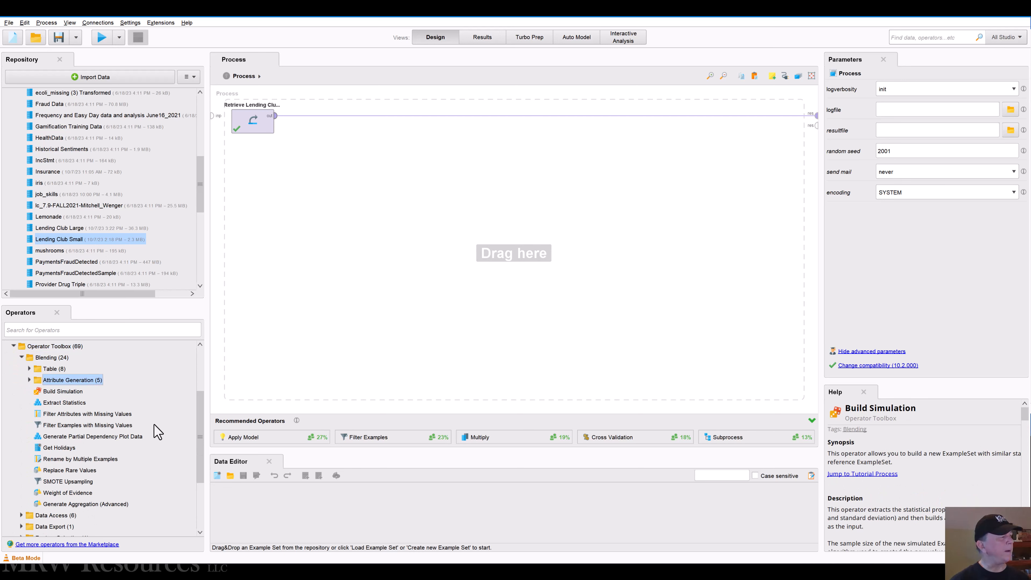
key("Up")
key("Up")
key("Down")
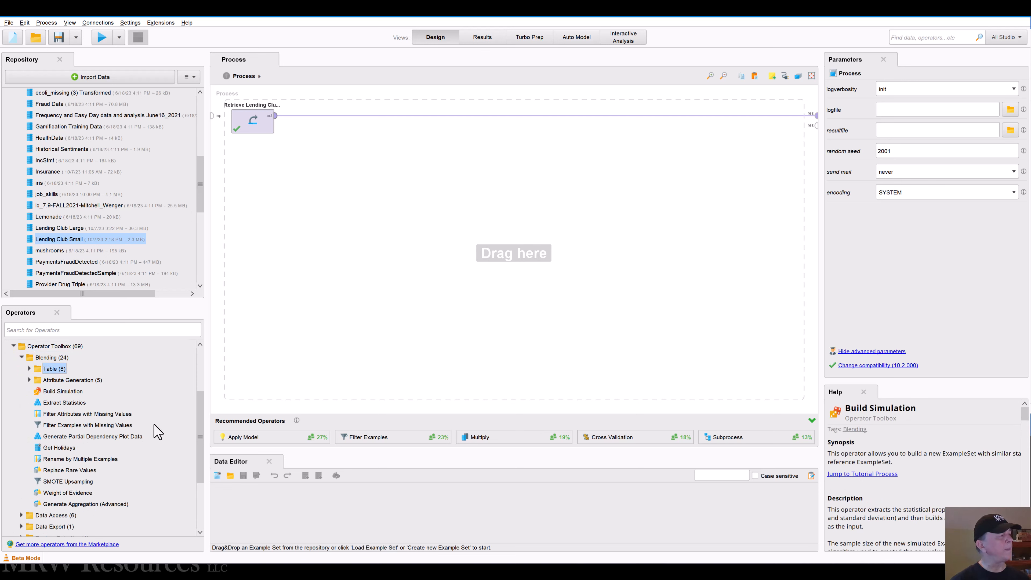
key("Down")
key("Down")
key("Down")
key("Down")
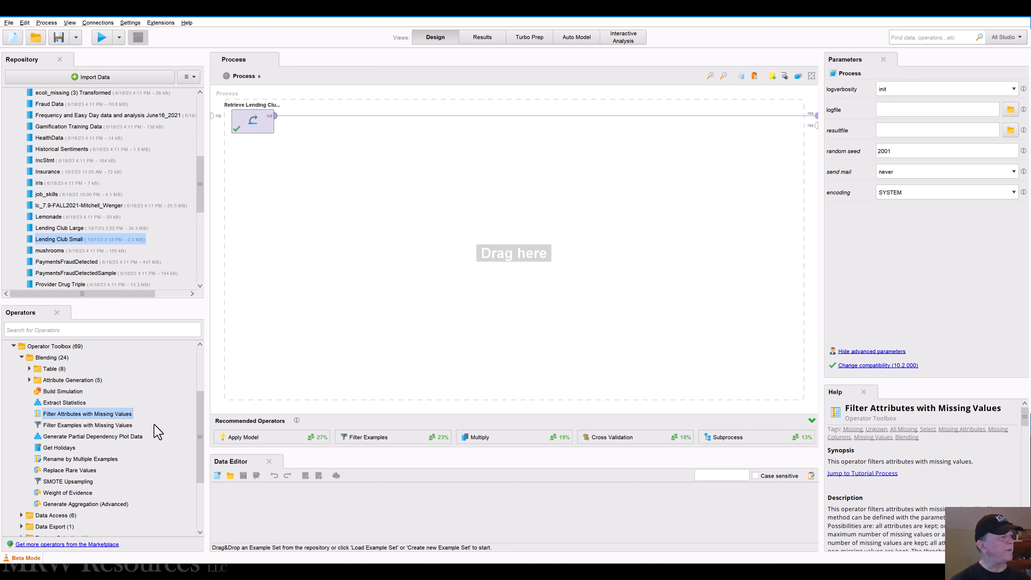
left_click_drag(83, 417, 347, 124)
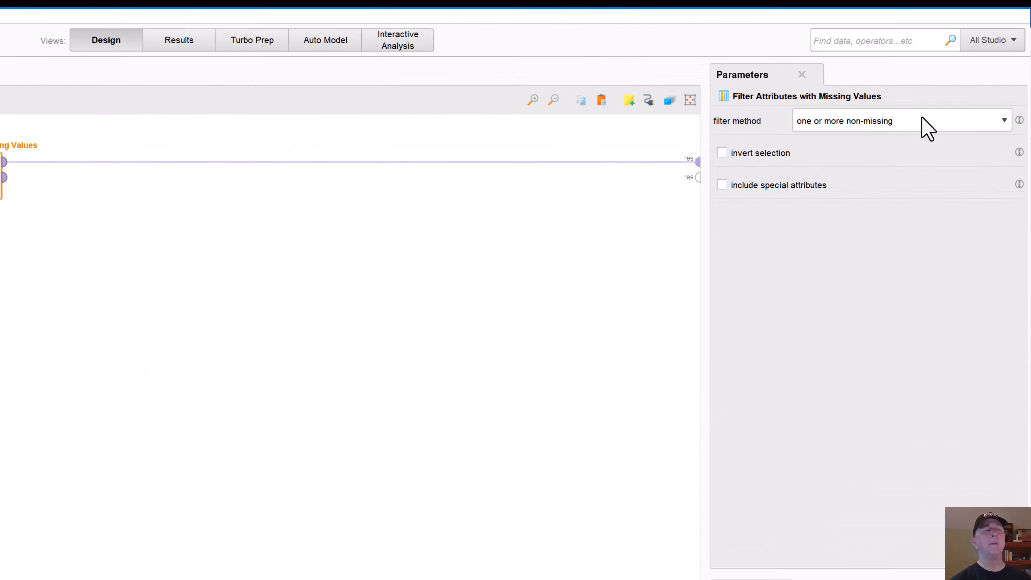
Step: Set the filter method to maximum relative number missing, with a maximum relative number of missings of 0.35
left_click(961, 87)
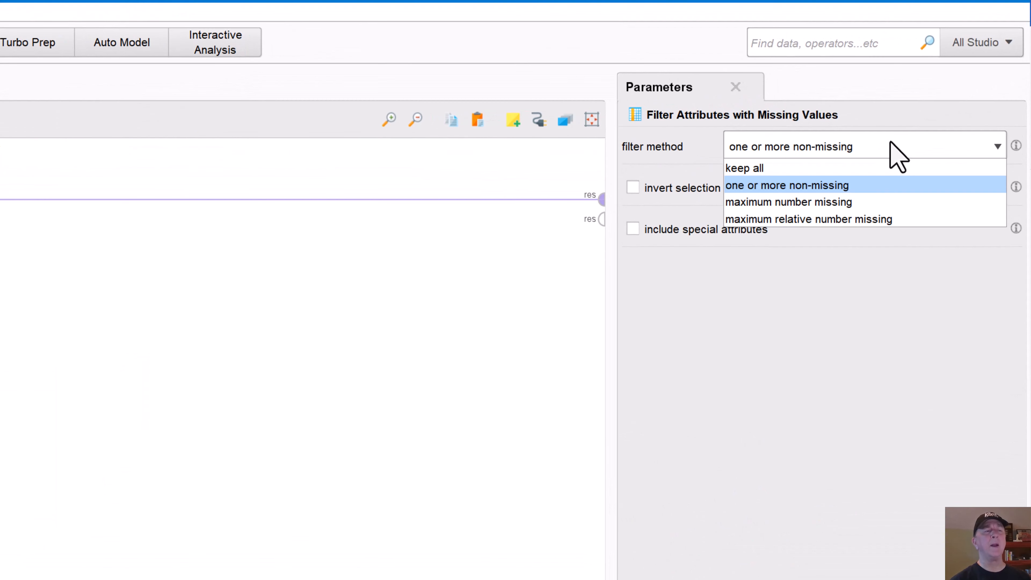
left_click(848, 221)
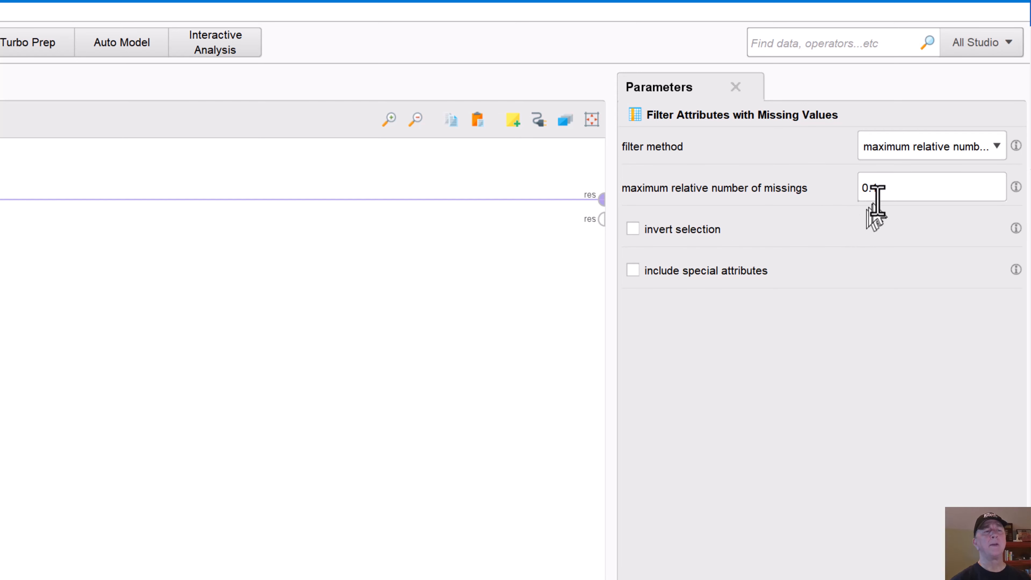
left_click(886, 191)
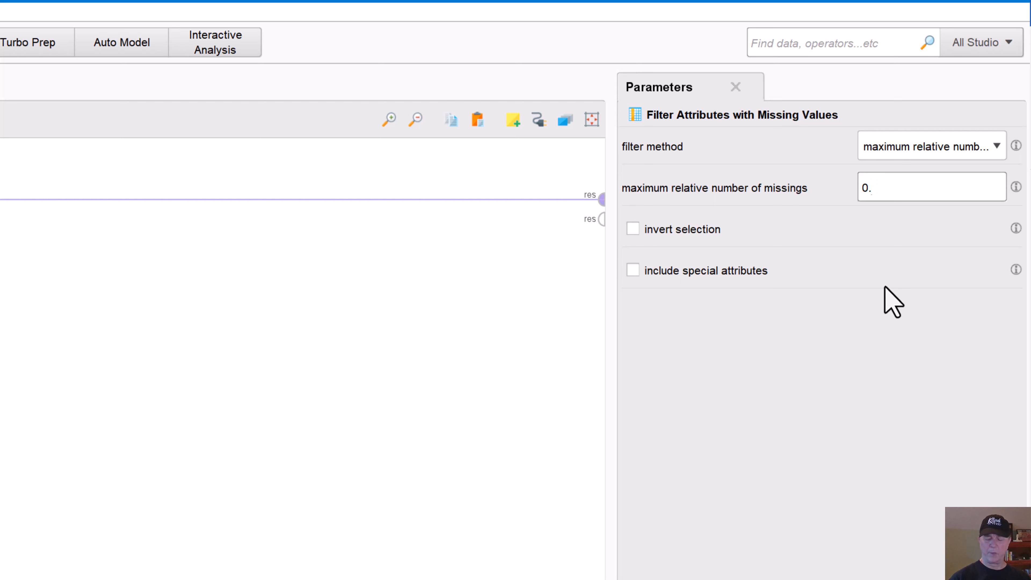
type(".35")
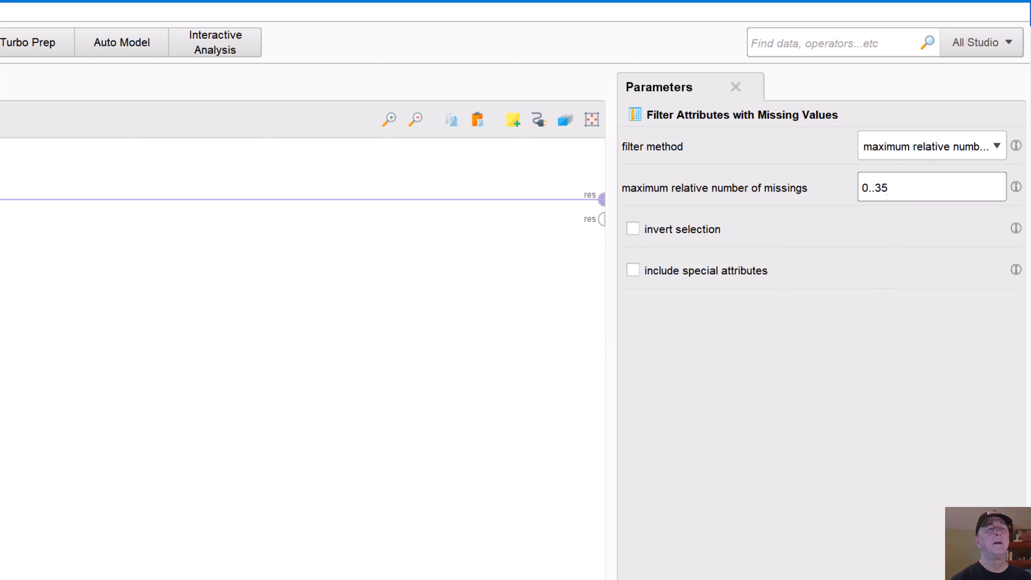
left_click(8, 325)
left_click(2, 228)
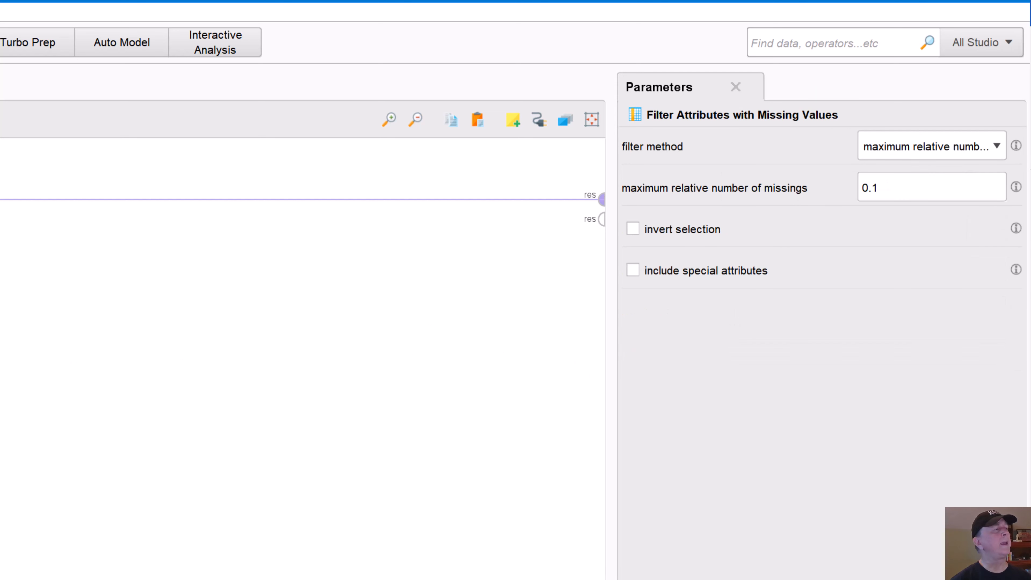
left_click(478, 199)
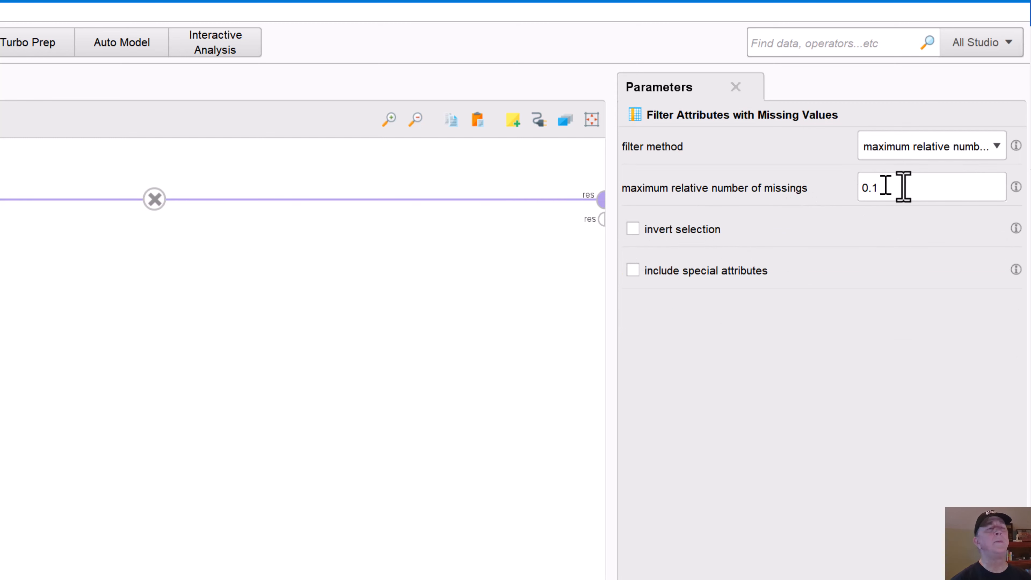
left_click(914, 188)
key("BackSpace")
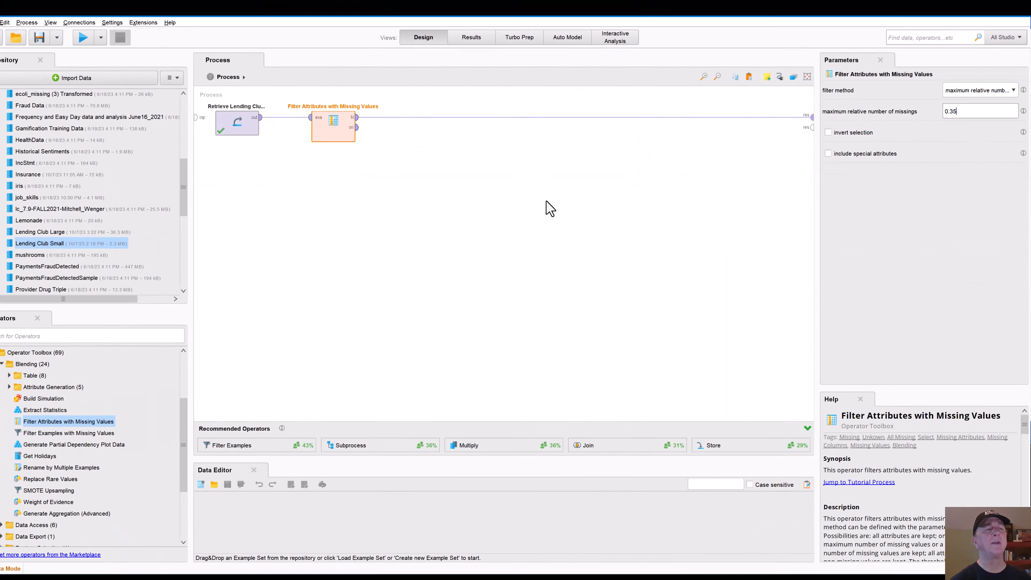
left_click(81, 371)
left_click(337, 130)
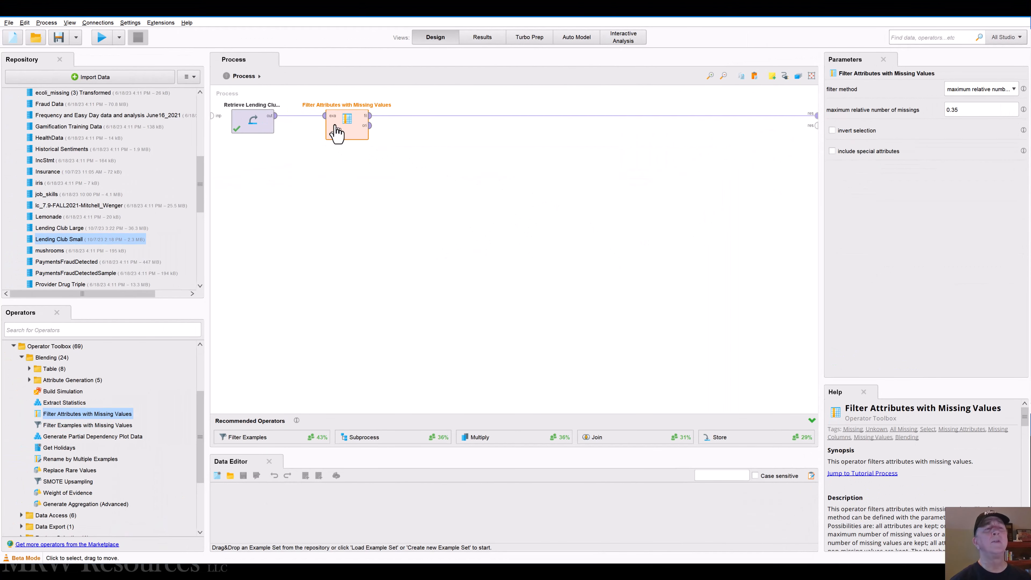
Step: Save and run the process, examine the missing value statistics of the remaining attributes, and return to the process design
left_click(101, 38)
left_click(585, 308)
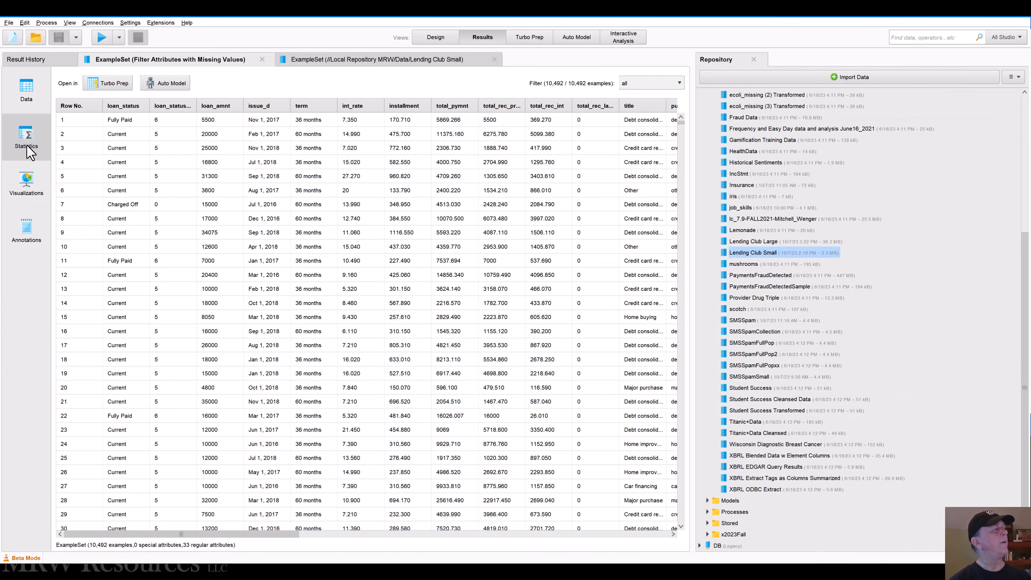
left_click(28, 146)
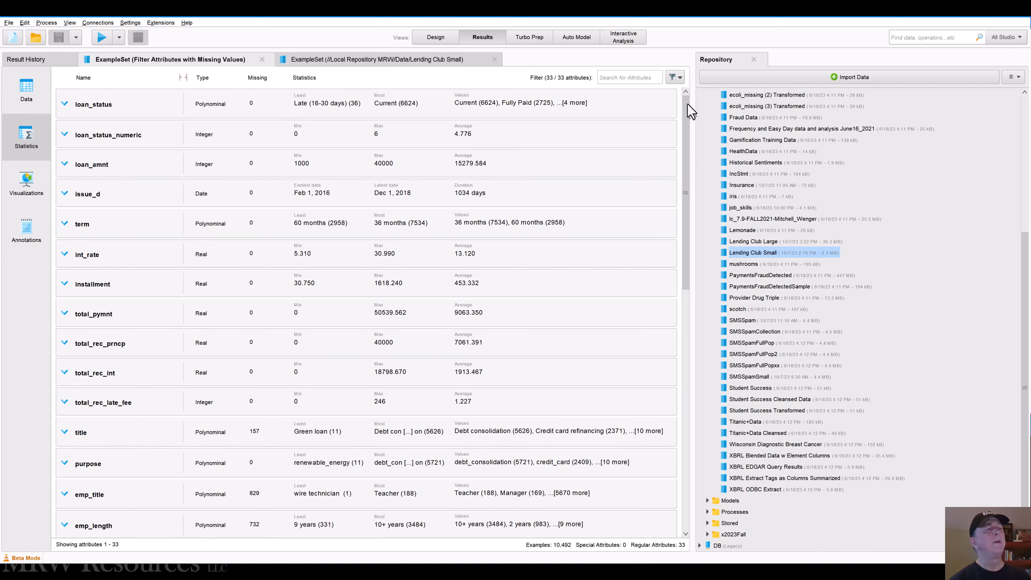
mouse_move(689, 111)
left_mouse_down()
mouse_move(687, 372)
mouse_move(687, 101)
left_mouse_up()
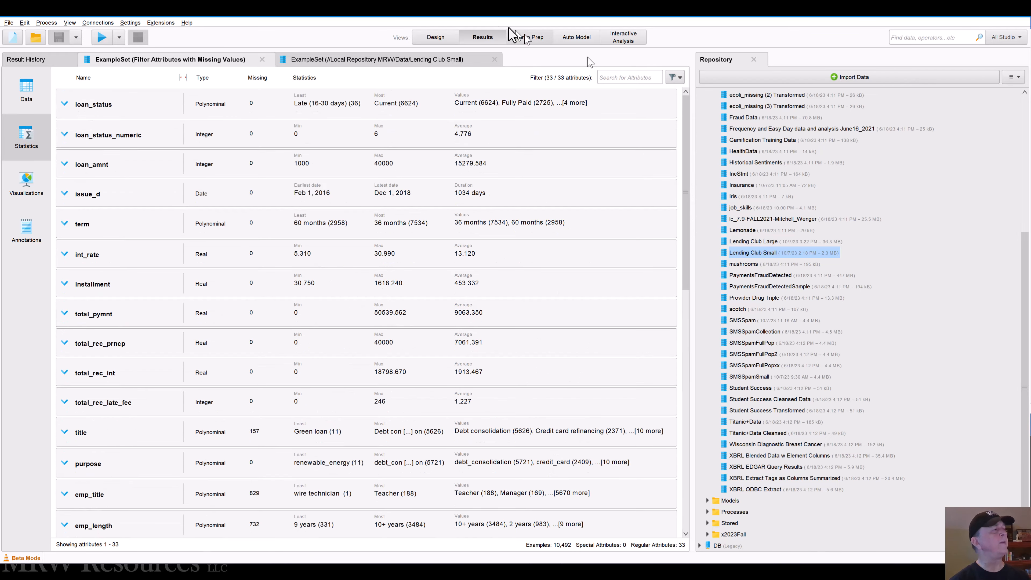
left_click(434, 38)
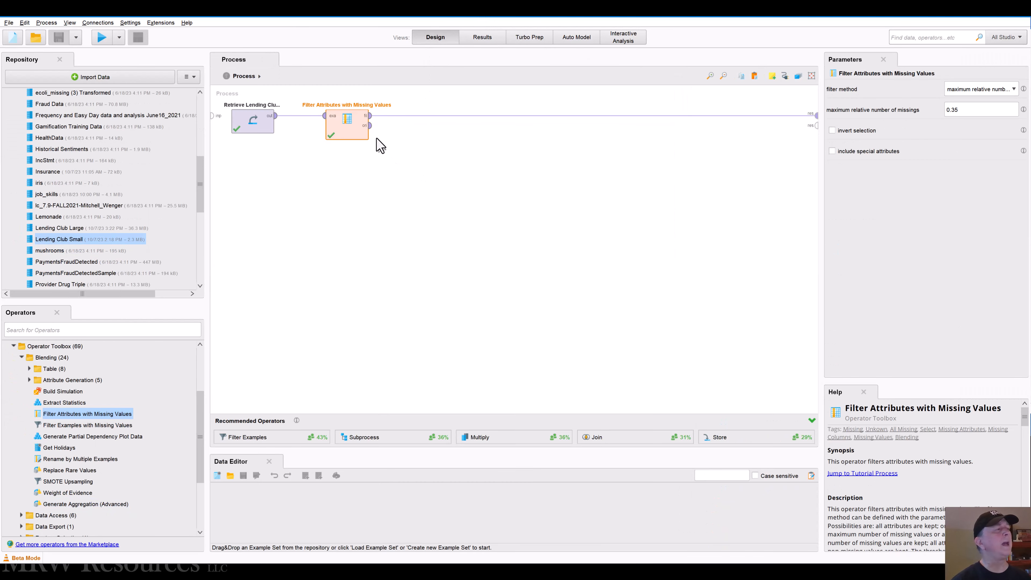
Step: Connect the original output of Filter Attributes with Missing Values to the second result port, and save and run the process
double_click(372, 128)
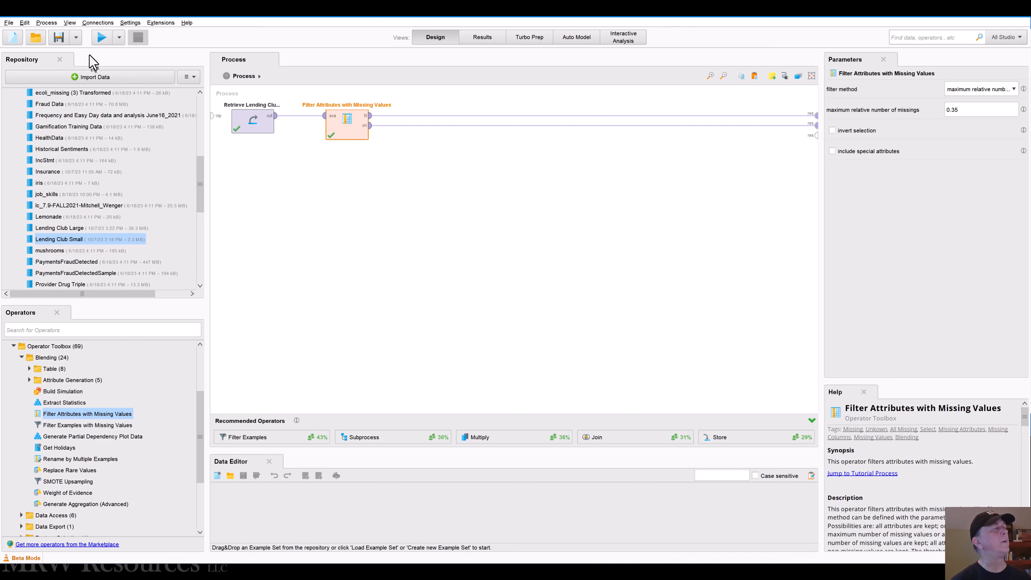
left_click(102, 37)
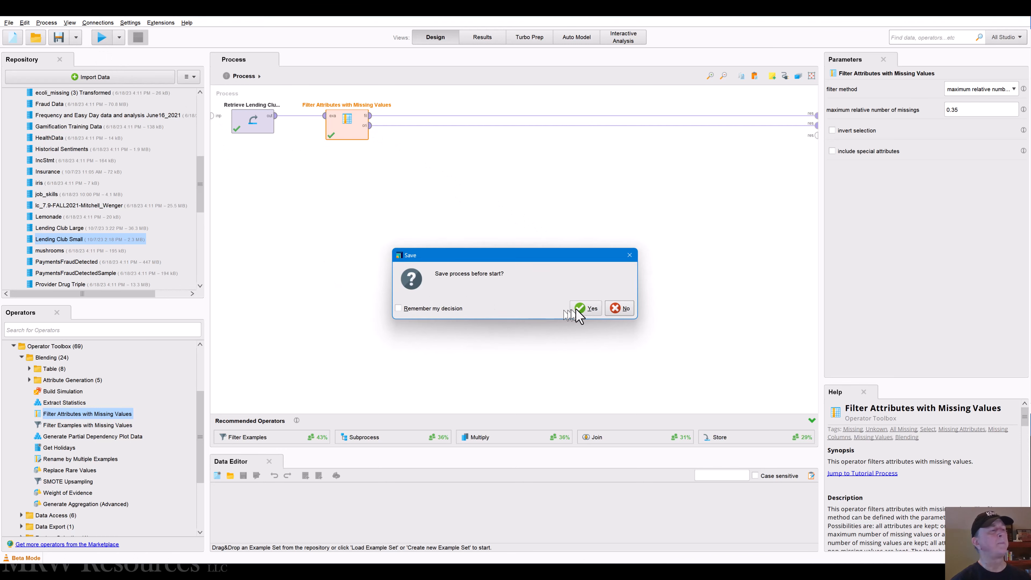
left_click(584, 308)
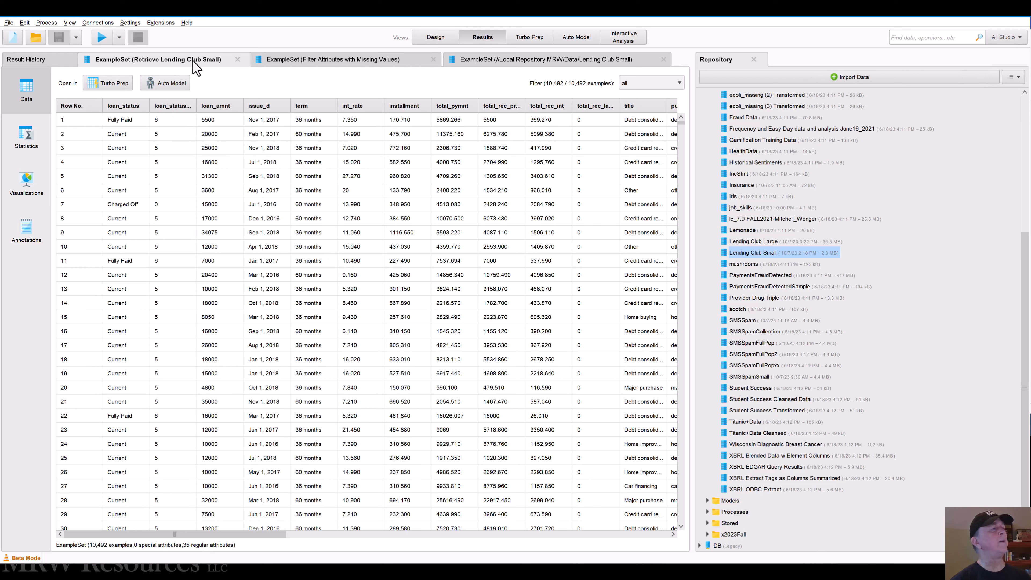
Step: Compare the attribute statistics of the filtered and original Lending Club Small example sets, checking which attributes with many missing values were removed
left_click(323, 66)
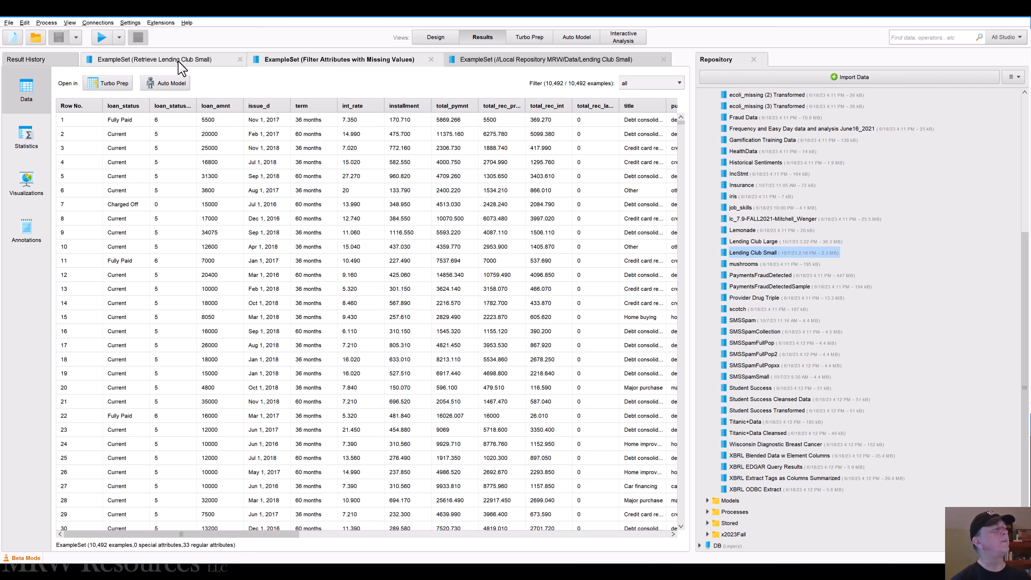
left_click(21, 137)
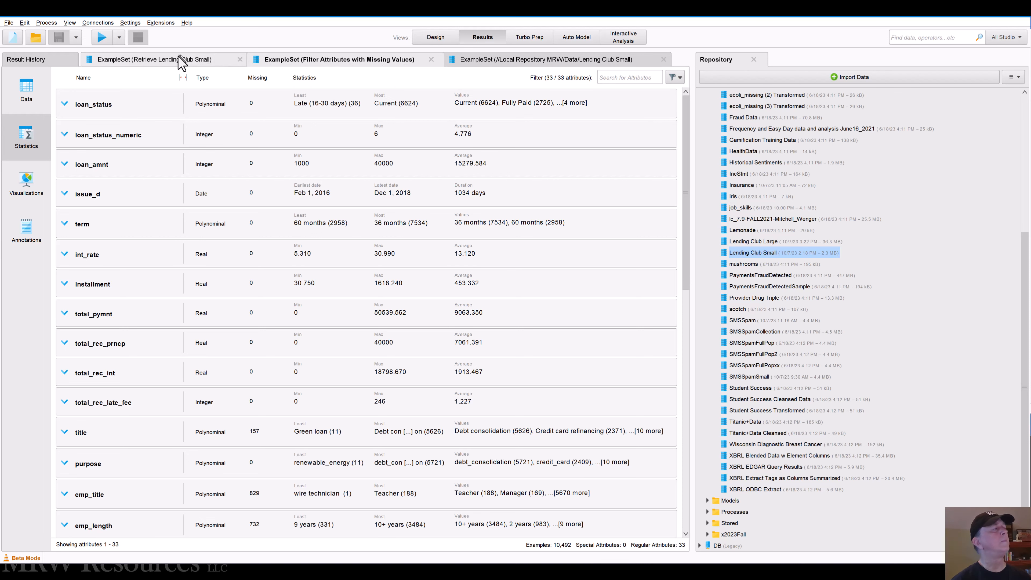
left_click(182, 63)
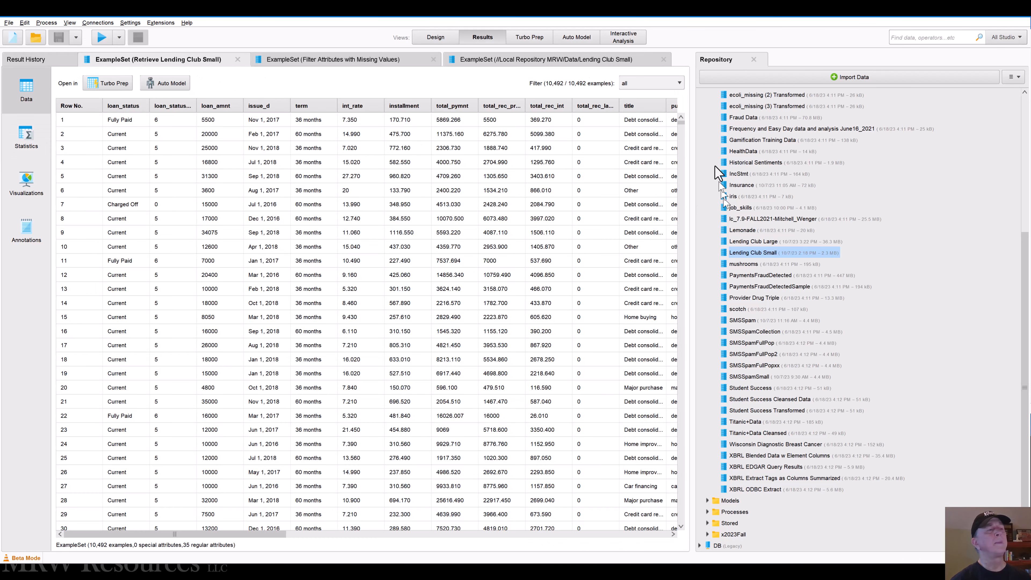
mouse_move(684, 123)
left_mouse_down()
mouse_move(684, 392)
mouse_move(682, 120)
left_mouse_up()
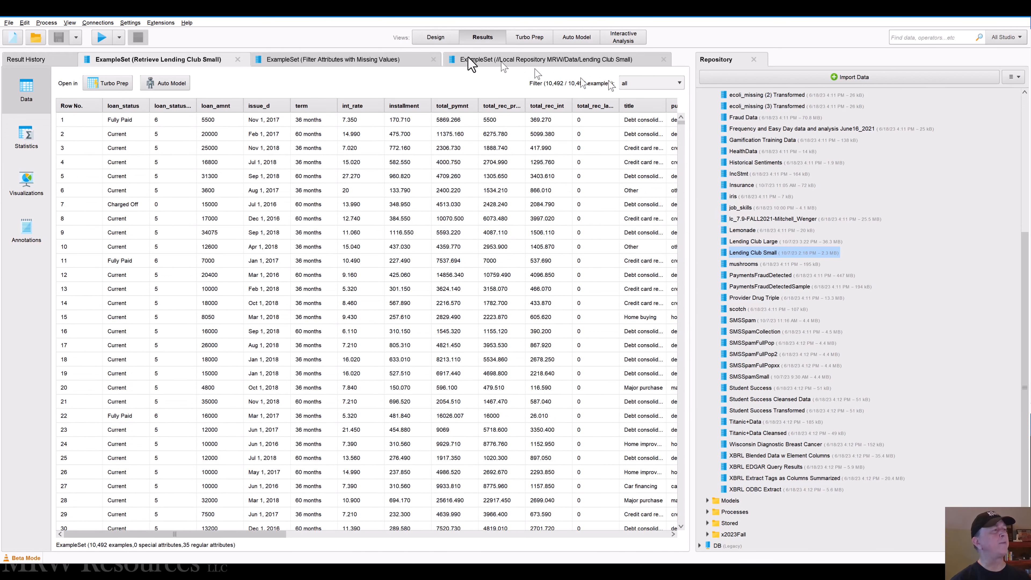
left_click(284, 62)
left_click(201, 67)
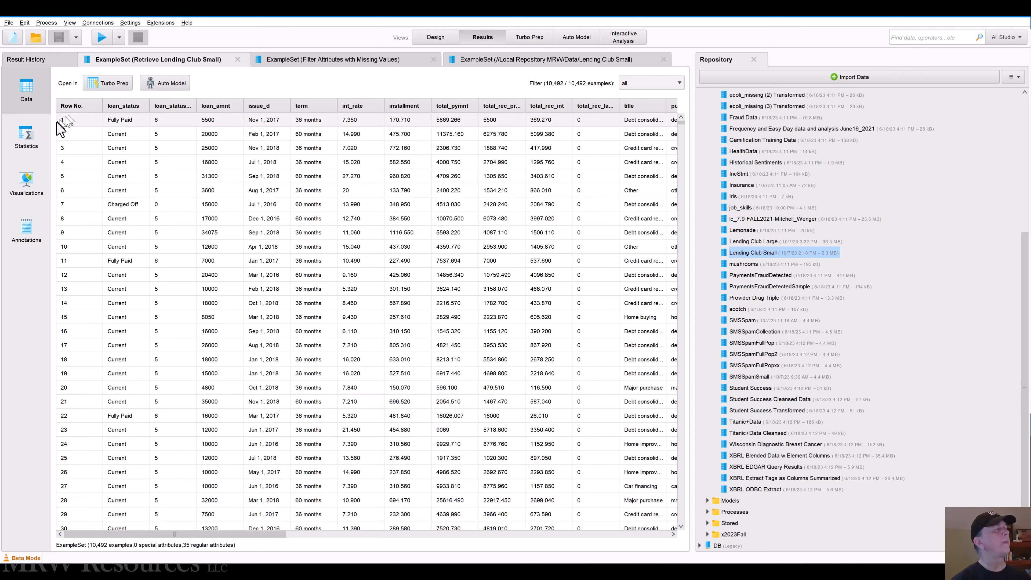
left_click(26, 136)
scroll(374, 352, "down", 5)
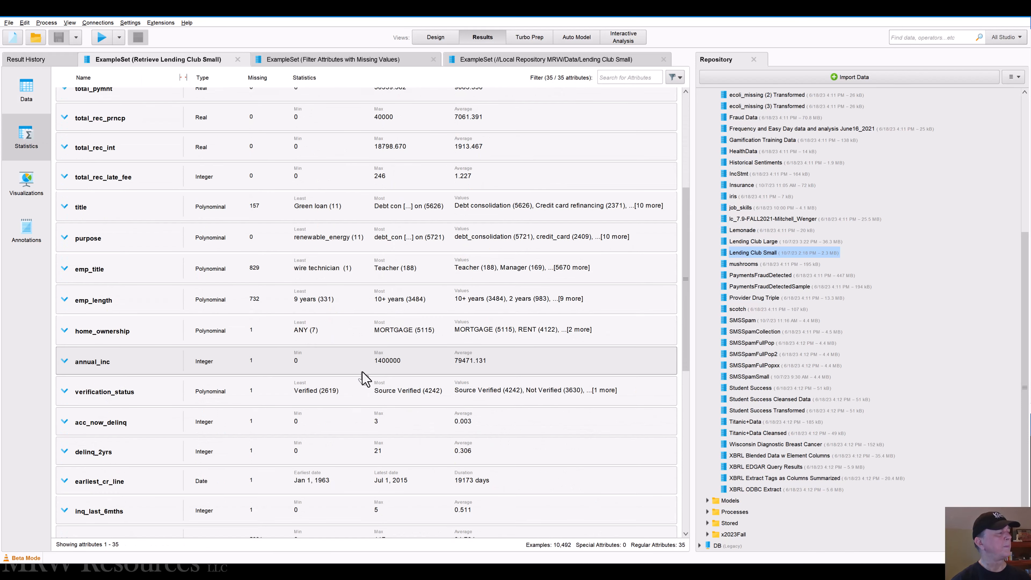
scroll(365, 378, "down", 3)
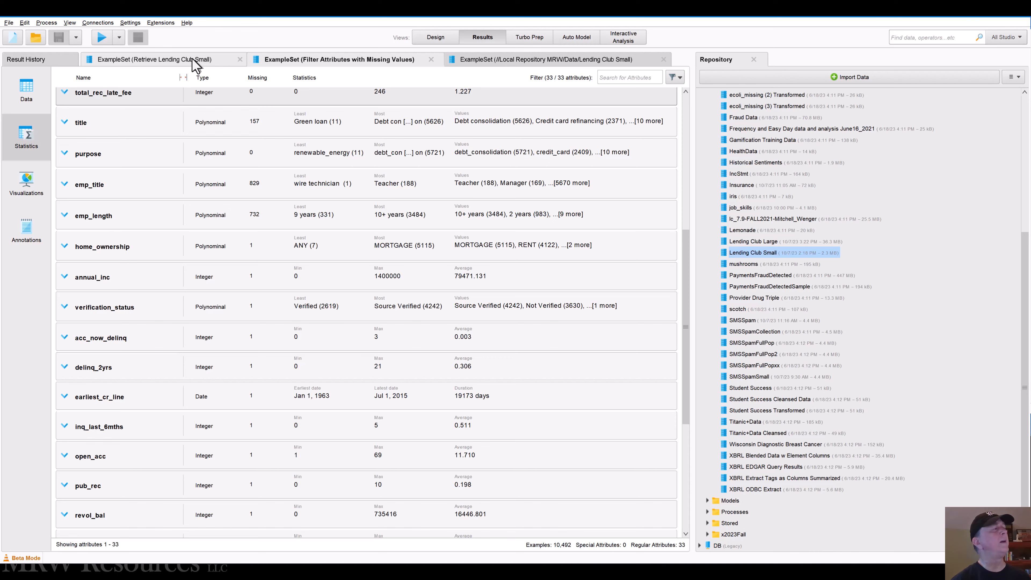
left_click(146, 480)
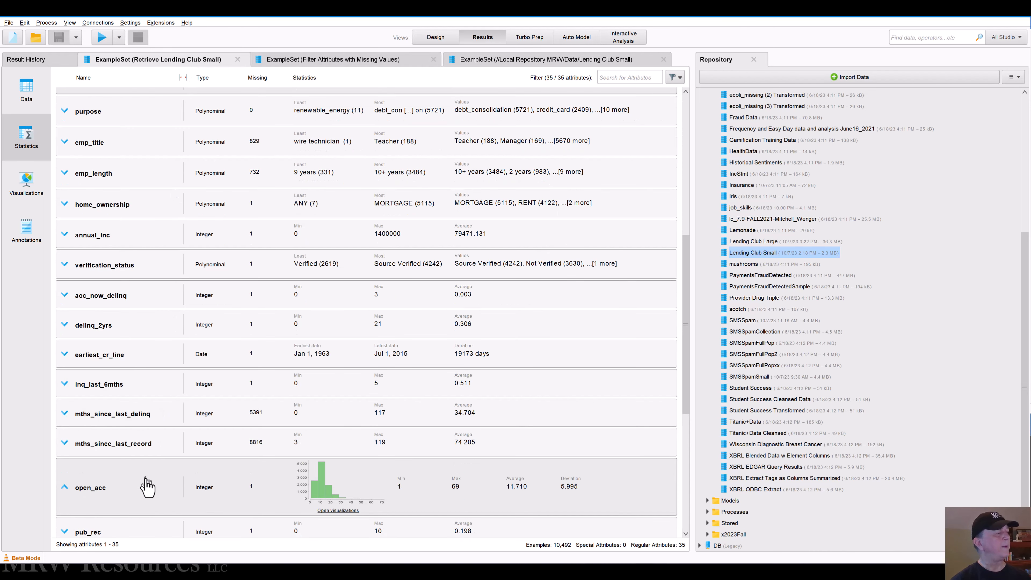